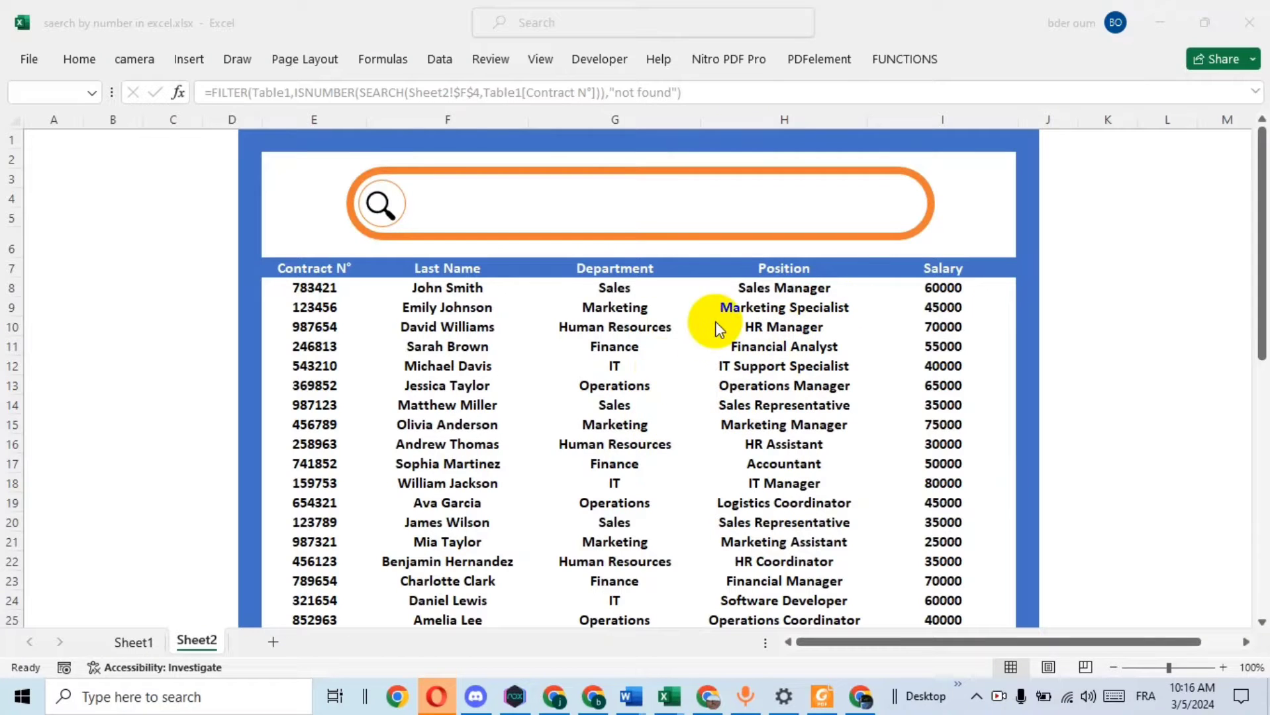
Try search numbers 12, 37, 256 and 24 in the existing dashboard's search box.
{"action": "left_click", "coordinate": [659, 207]}
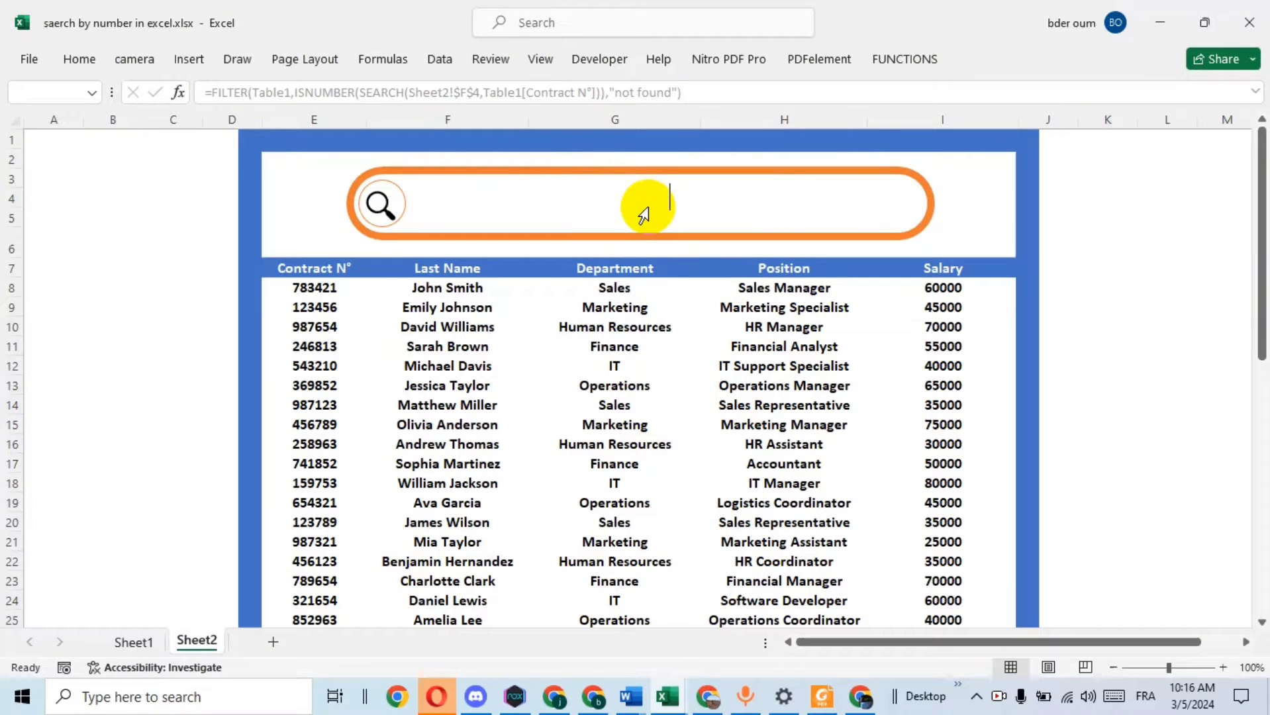
{"action": "type", "text": "12"}
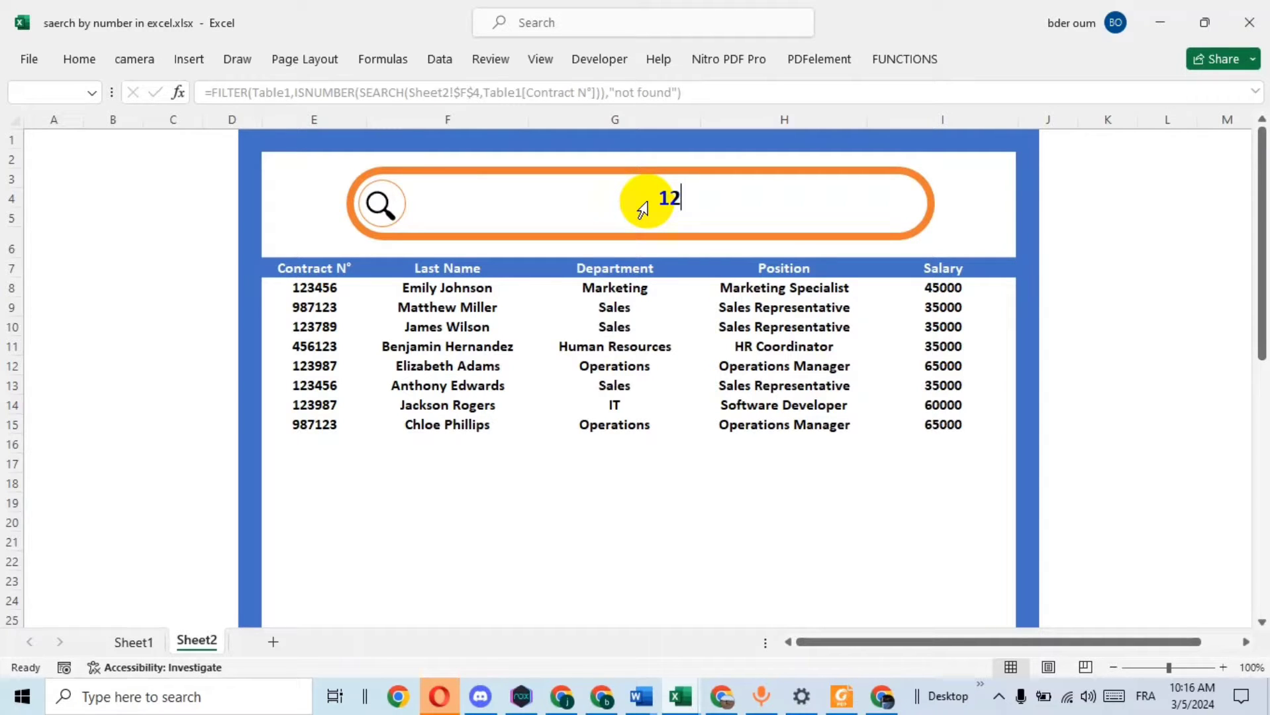
{"action": "key", "text": "BackSpace"}
{"action": "type", "text": "3"}
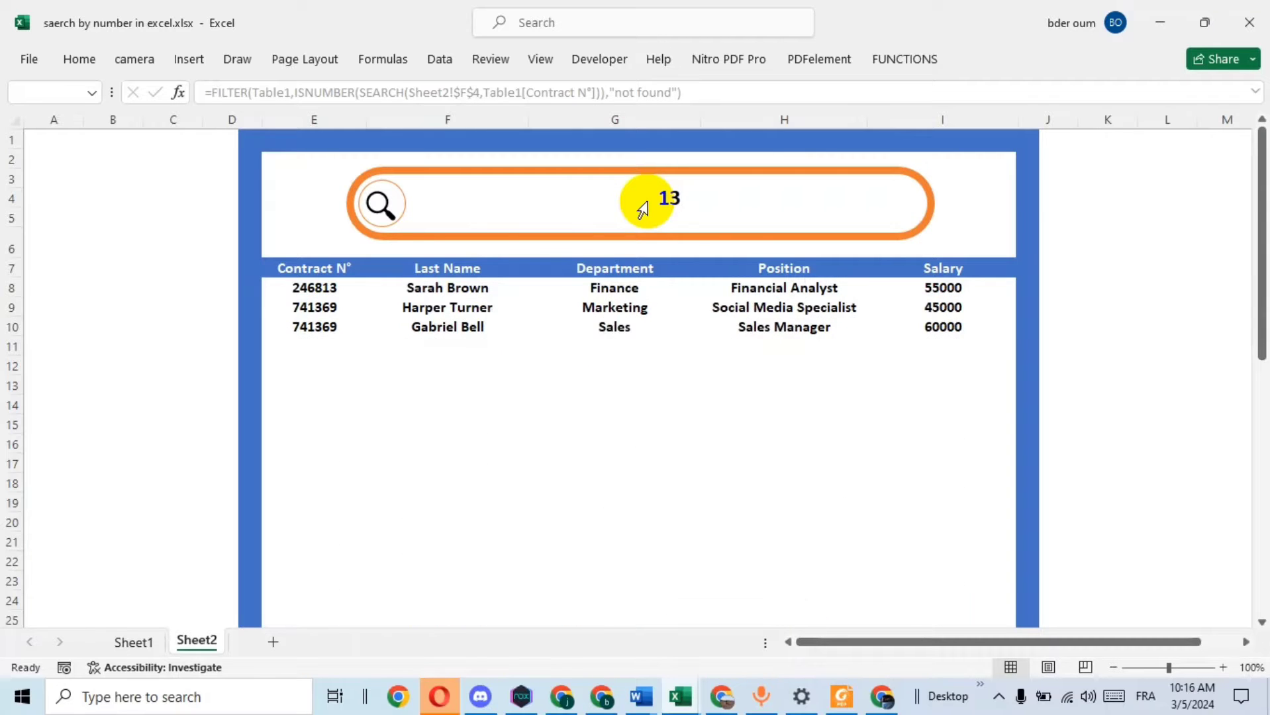
{"action": "type", "text": "7"}
{"action": "key", "text": "BackSpace"}
{"action": "key", "text": "BackSpace"}
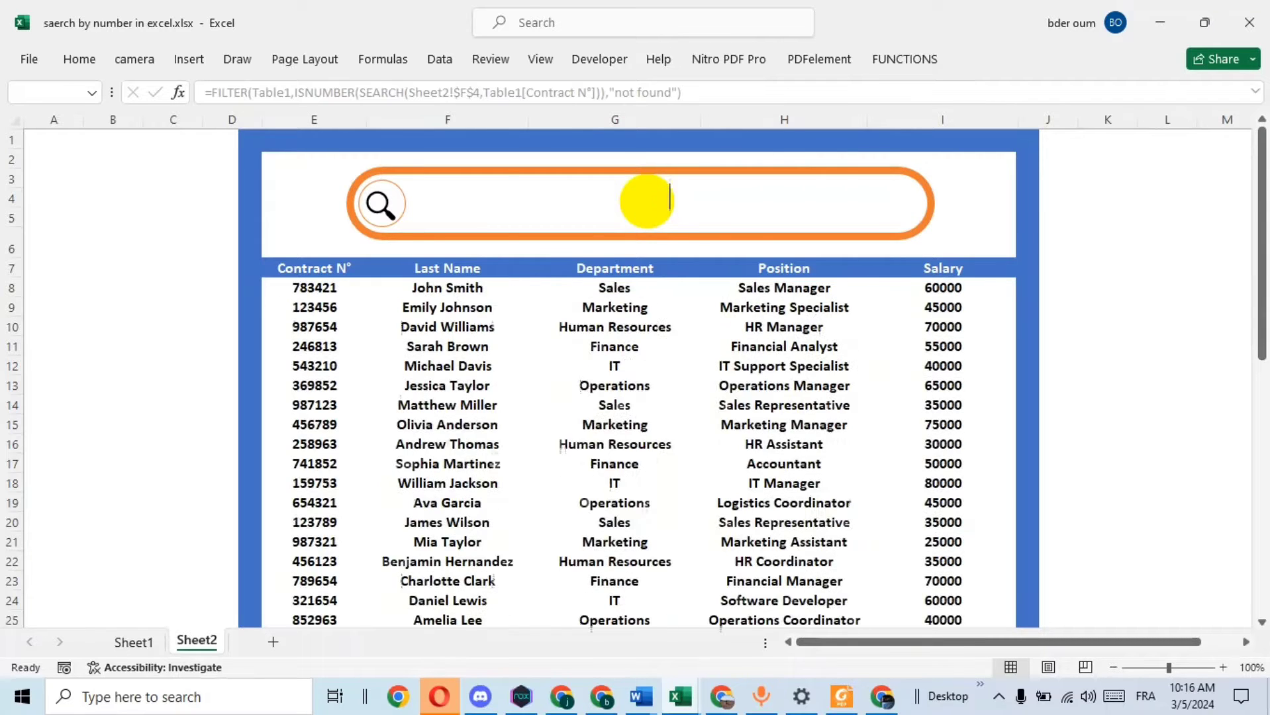
{"action": "type", "text": "25"}
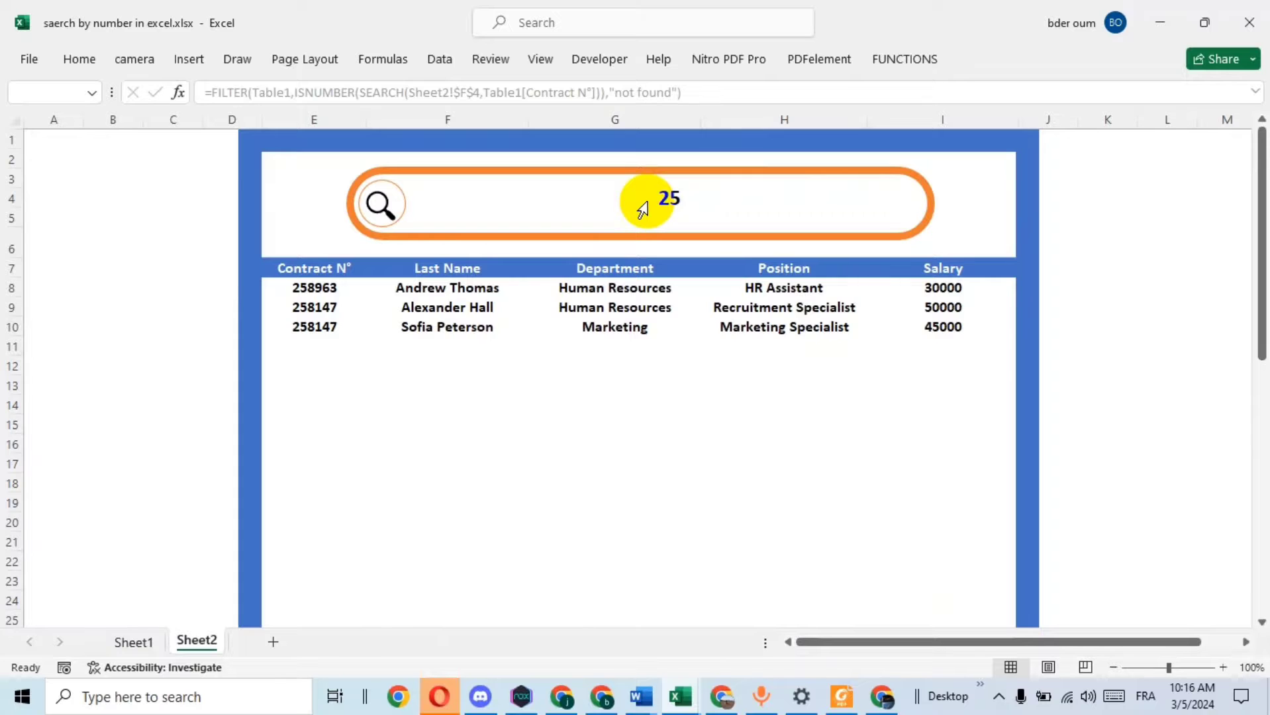
{"action": "type", "text": "6"}
{"action": "key", "text": "BackSpace"}
{"action": "key", "text": "BackSpace"}
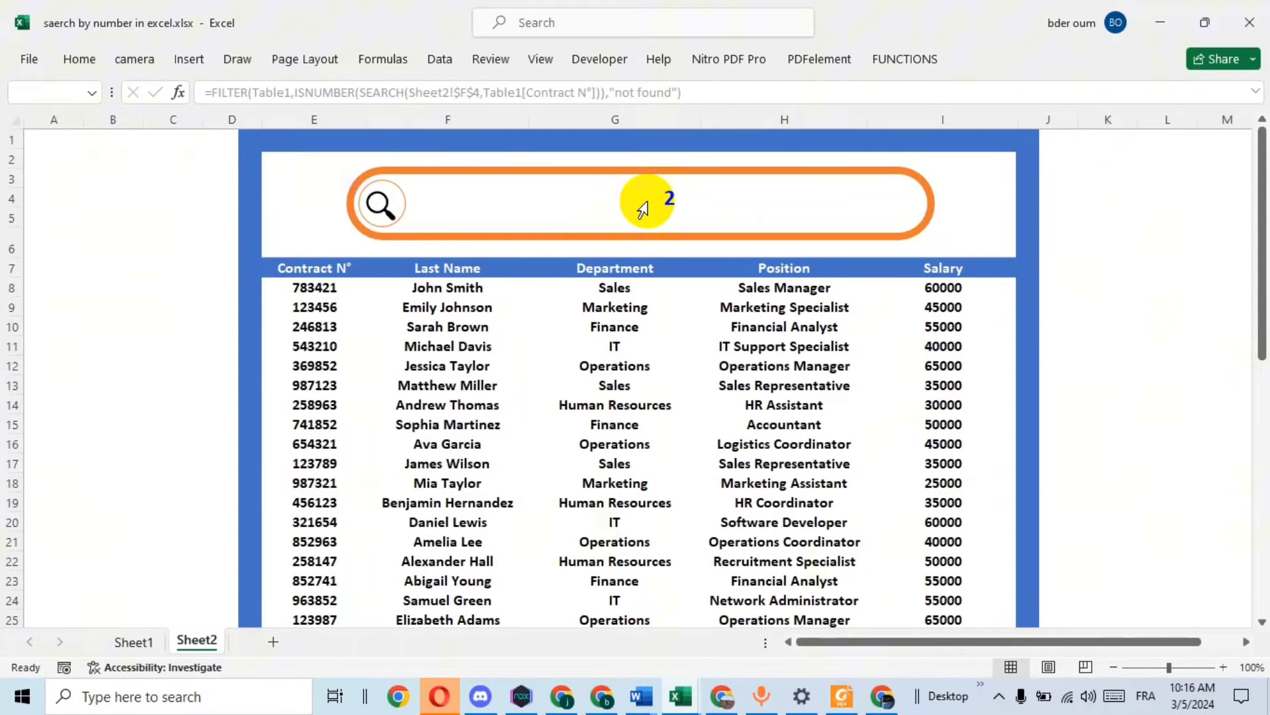
{"action": "type", "text": "24"}
{"action": "key", "text": "BackSpace"}
{"action": "key", "text": "BackSpace"}
{"action": "key", "text": "BackSpace"}
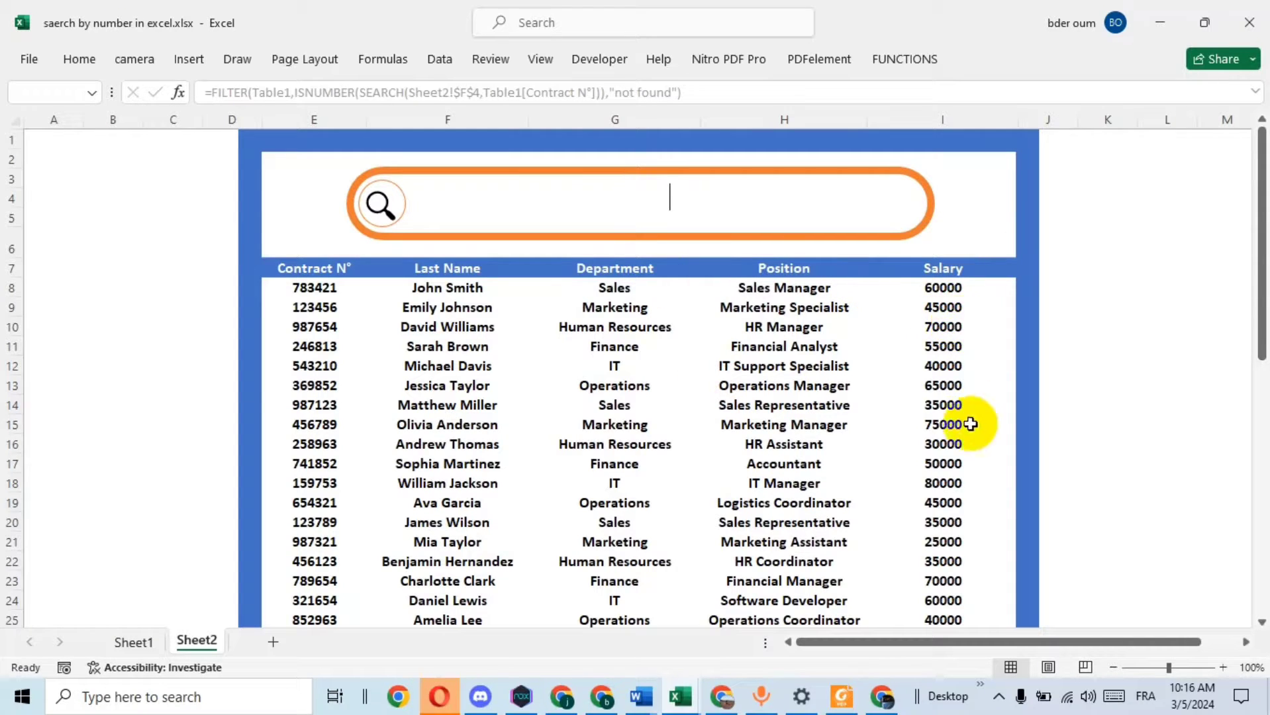
{"action": "mouse_move", "coordinate": [679, 697]}
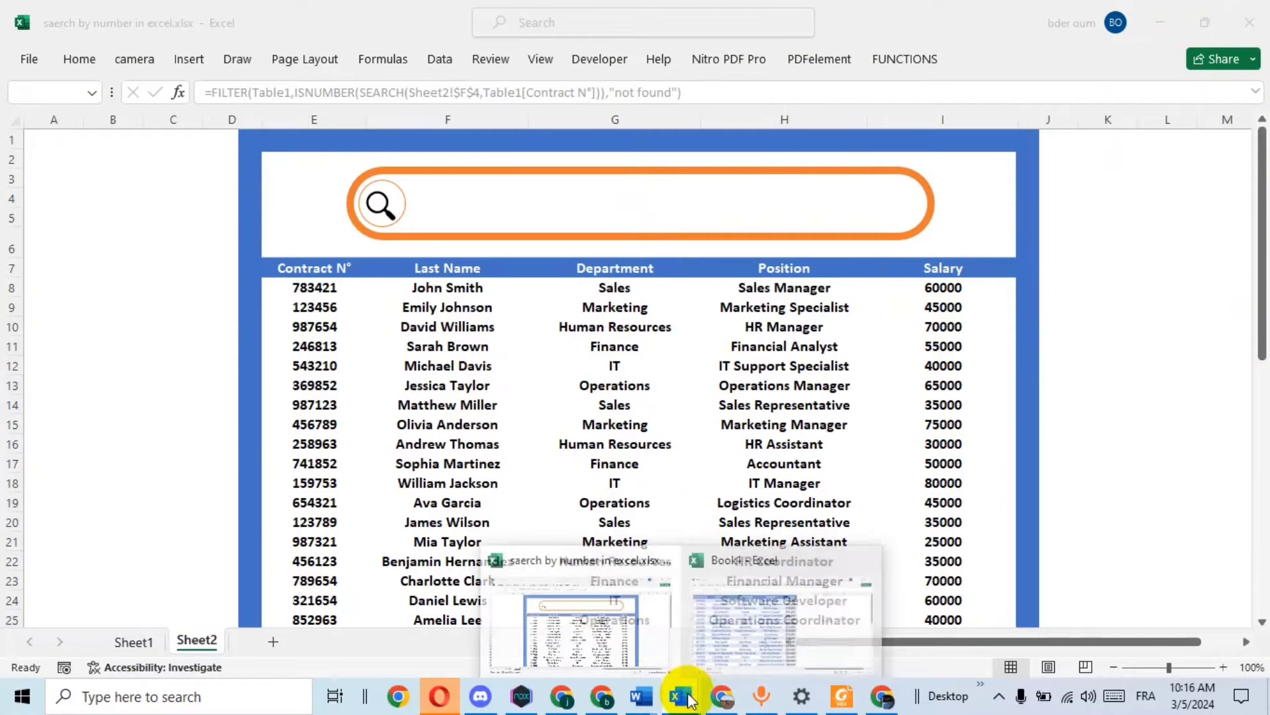
Convert the whole Book1 employee data range into a table with headers.
{"action": "left_click", "coordinate": [735, 624]}
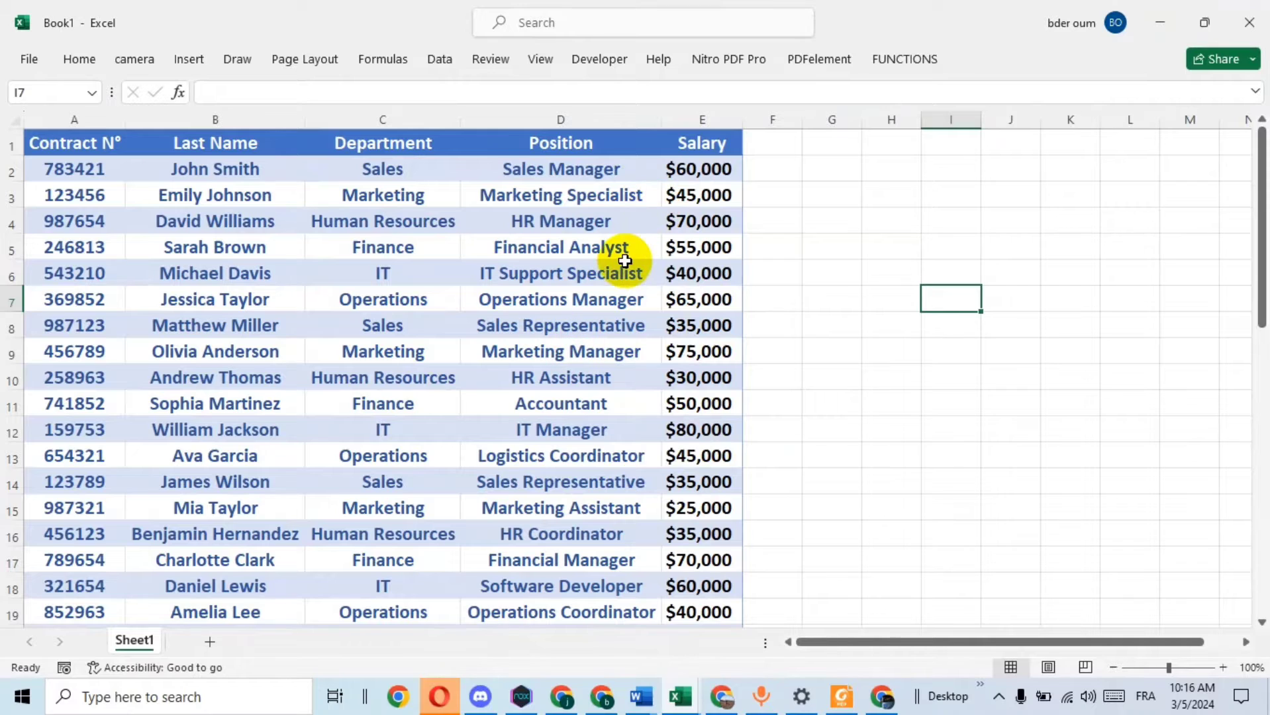
{"action": "left_click", "coordinate": [385, 278]}
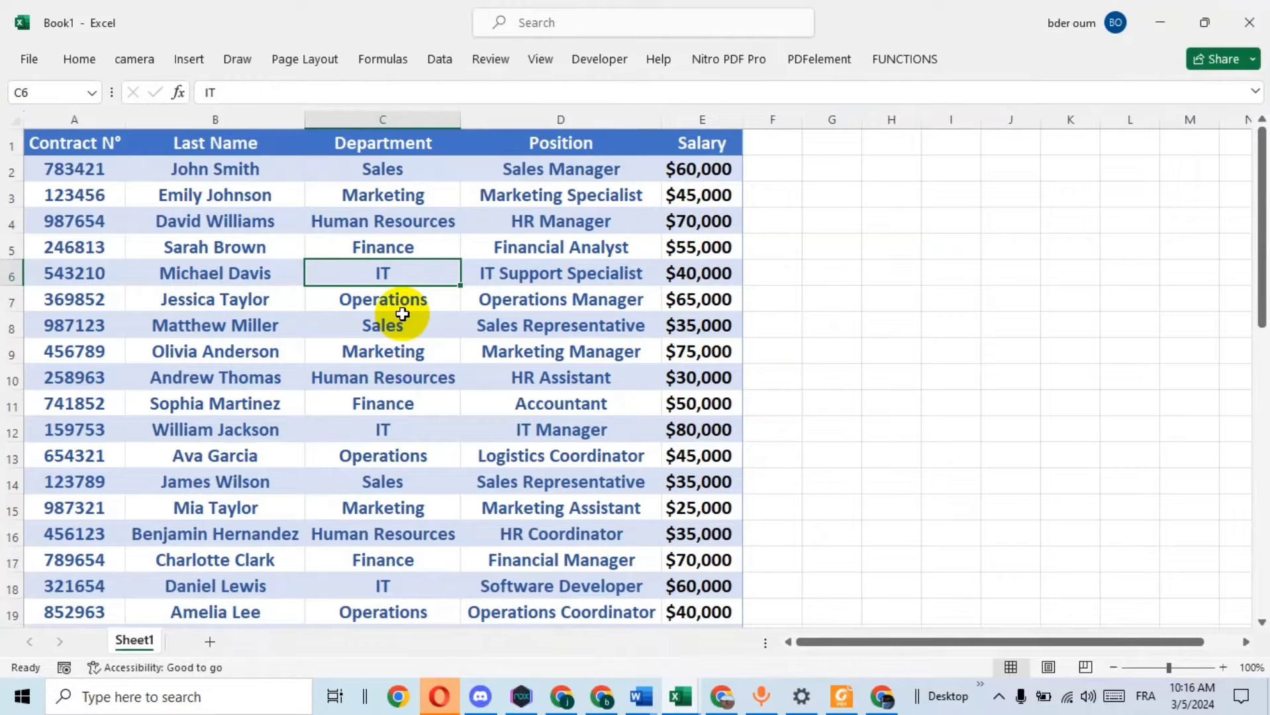
{"action": "key", "text": "ctrl+a"}
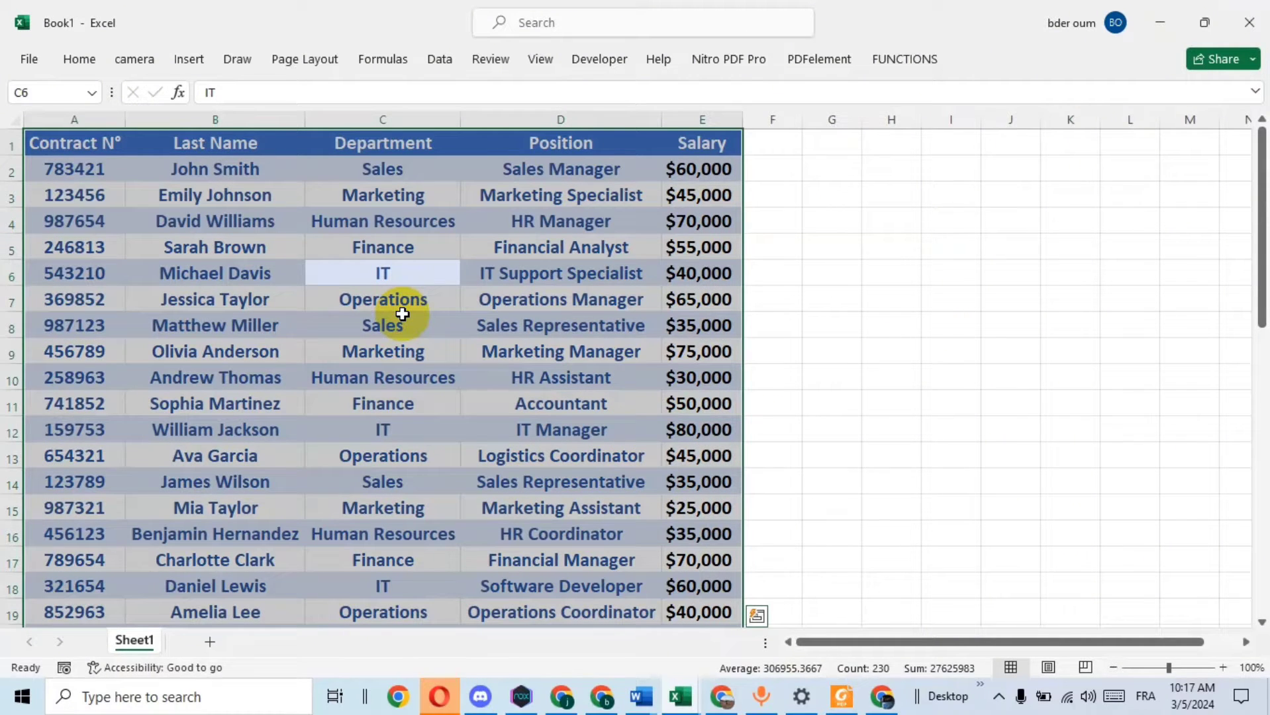
{"action": "key", "text": "ctrl+t"}
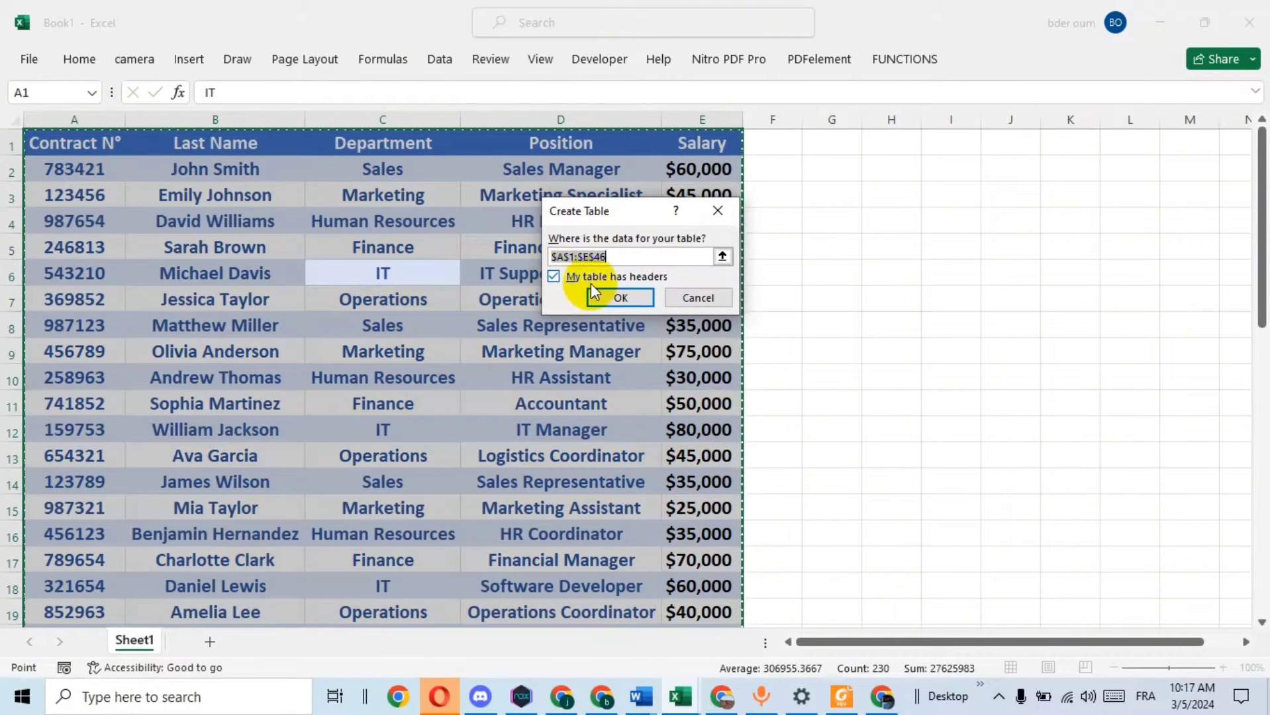
{"action": "left_click", "coordinate": [625, 298]}
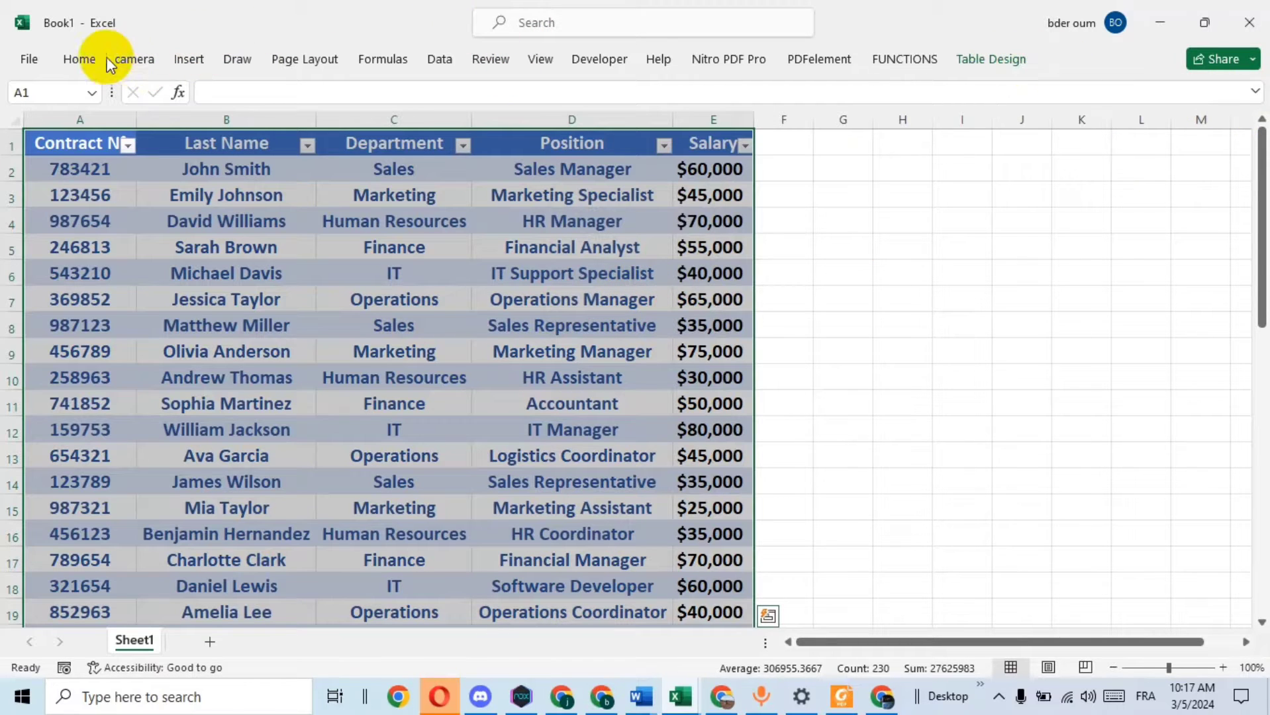
Set the ribbon display option to Always show.
{"action": "left_click", "coordinate": [81, 59]}
{"action": "left_click", "coordinate": [1250, 152]}
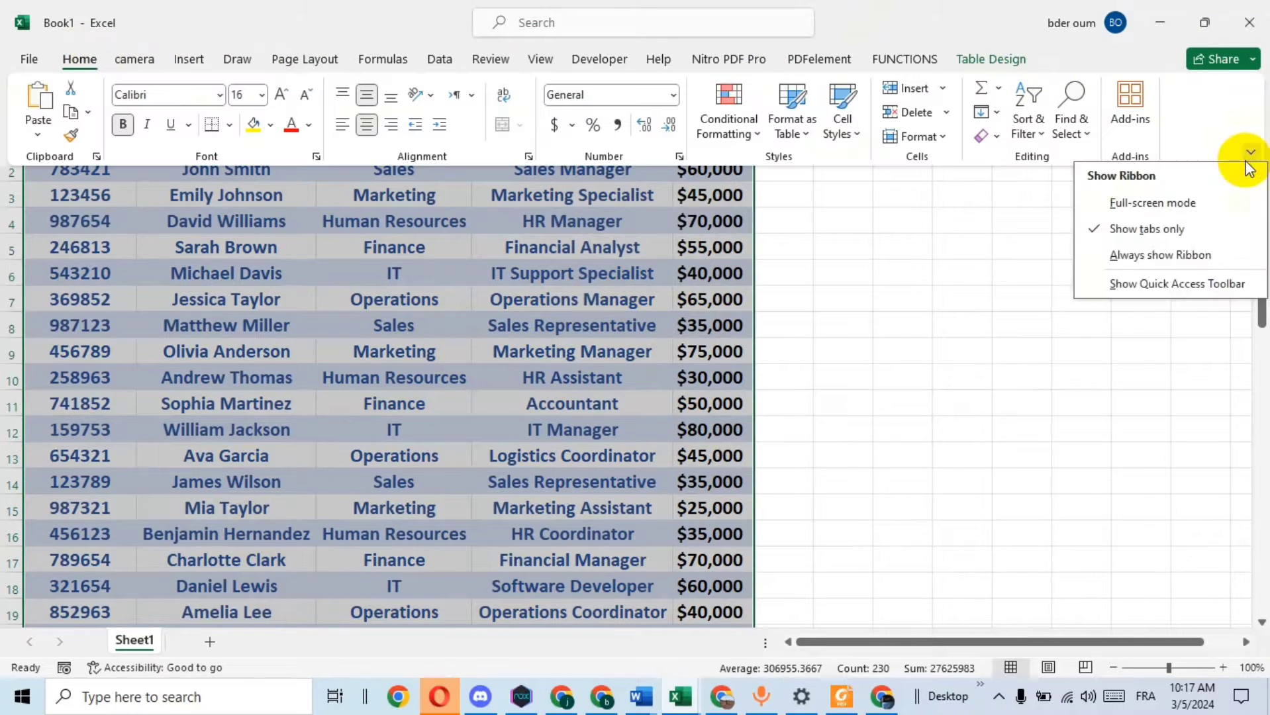
{"action": "left_click", "coordinate": [1195, 255]}
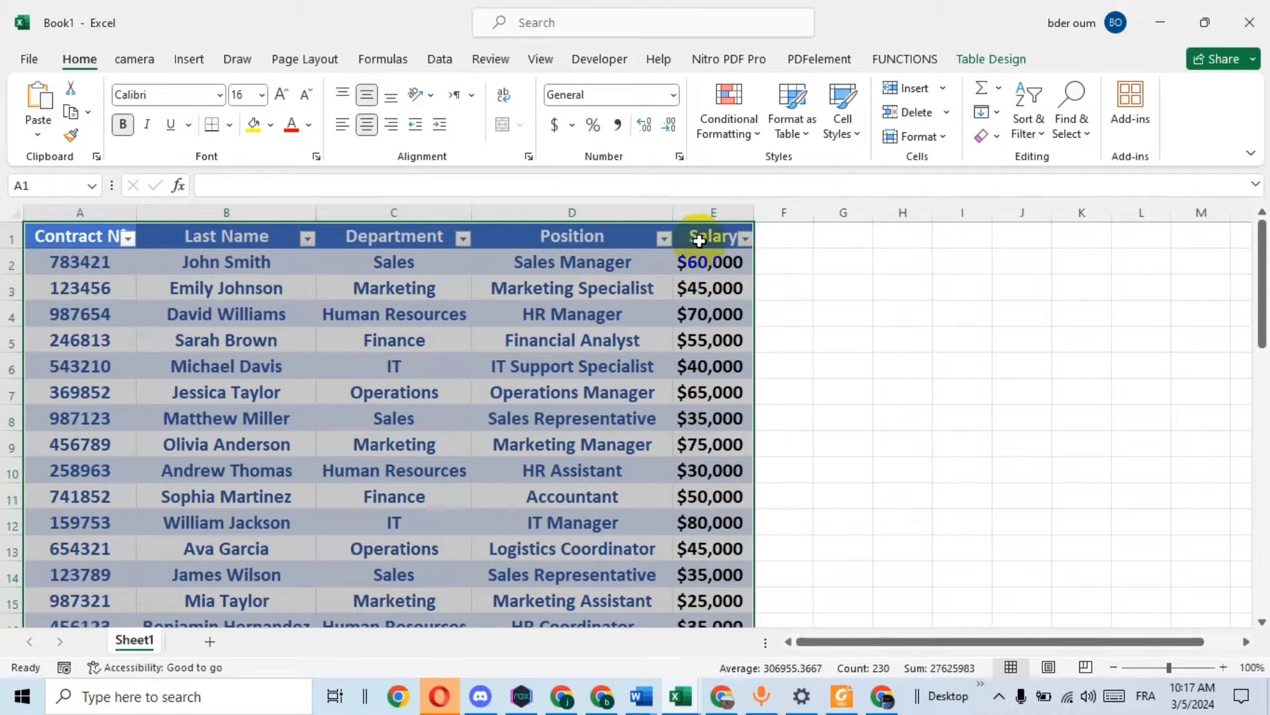
Rename the table to 'database' in Table Design.
{"action": "left_click", "coordinate": [972, 61]}
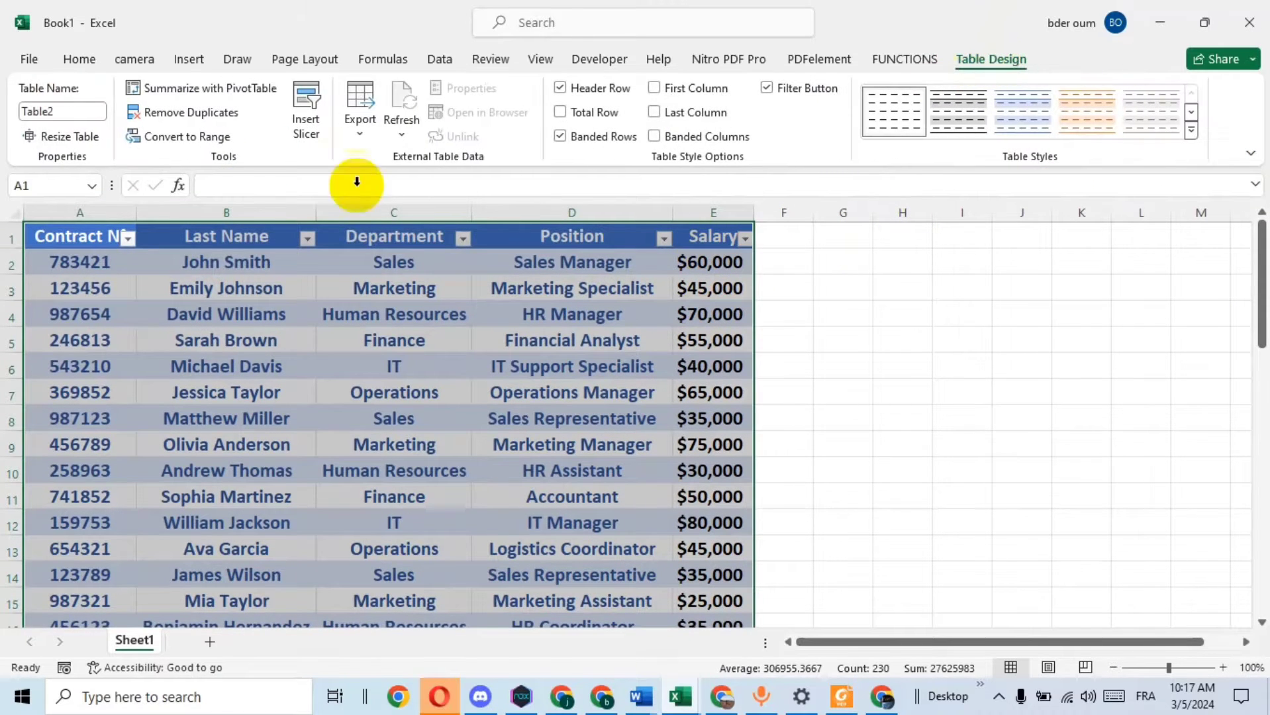
{"action": "left_click", "coordinate": [69, 111]}
{"action": "type", "text": "databas"}
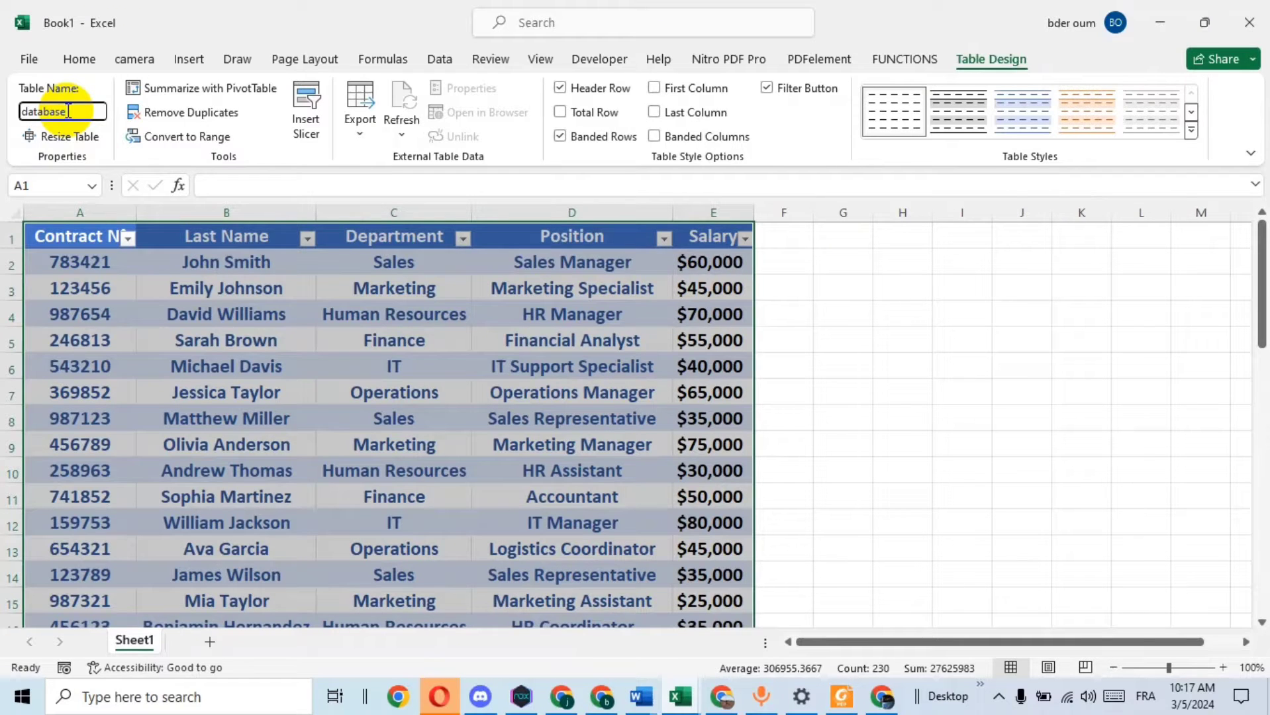
{"action": "double_click", "coordinate": [46, 113]}
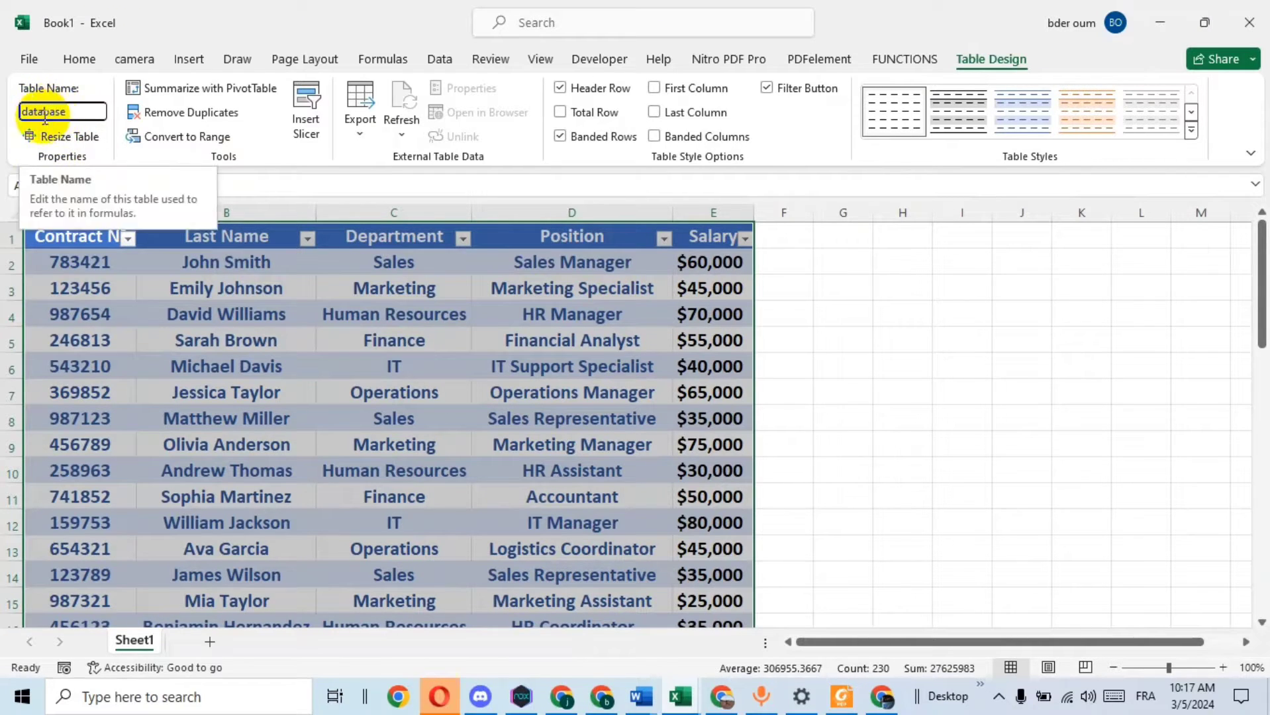
{"action": "key", "text": "Return"}
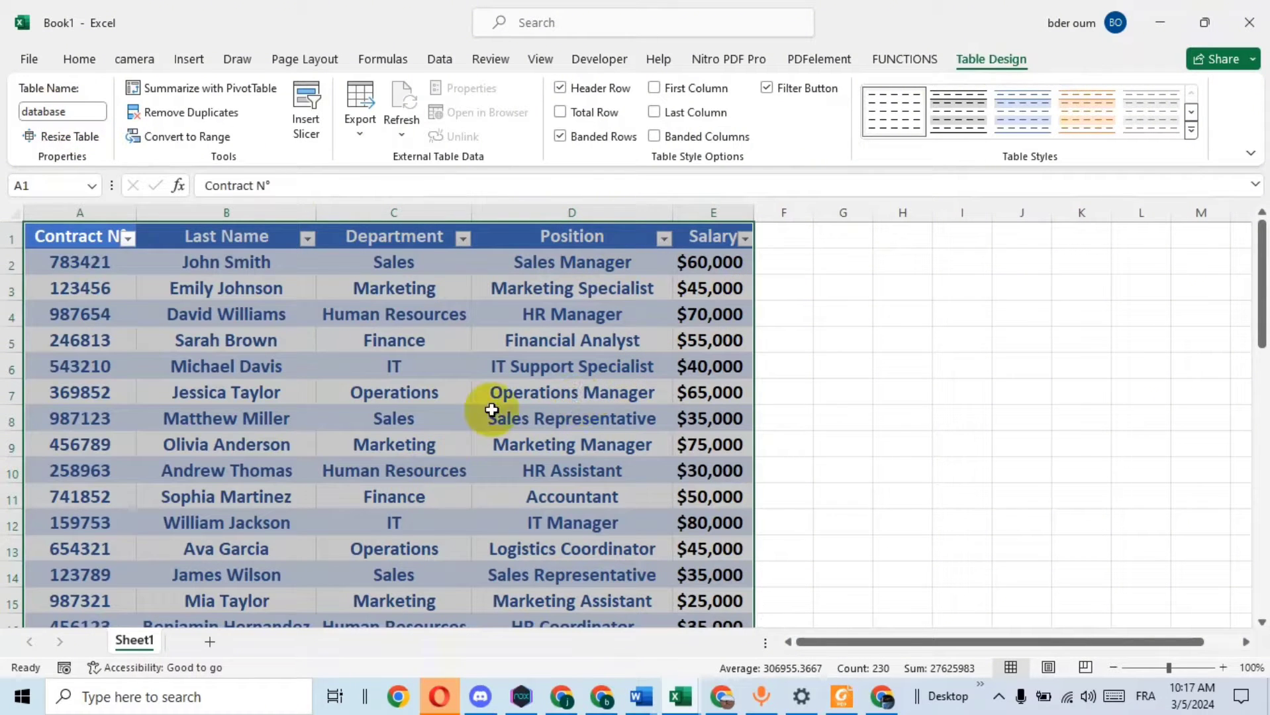
Copy the table's header row A1:E1.
{"action": "left_click", "coordinate": [861, 363]}
{"action": "left_click", "coordinate": [78, 238]}
{"action": "left_click_drag", "start_coordinate": [78, 239], "coordinate": [699, 240]}
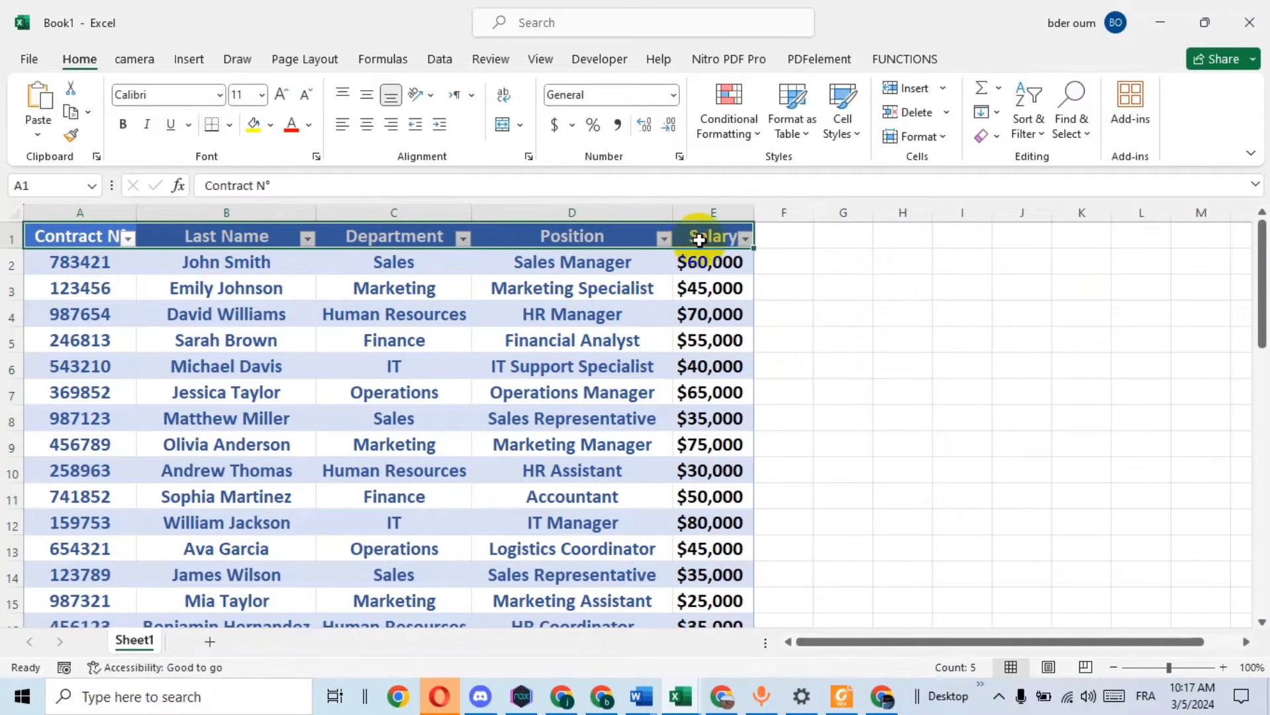
{"action": "right_click", "coordinate": [514, 240]}
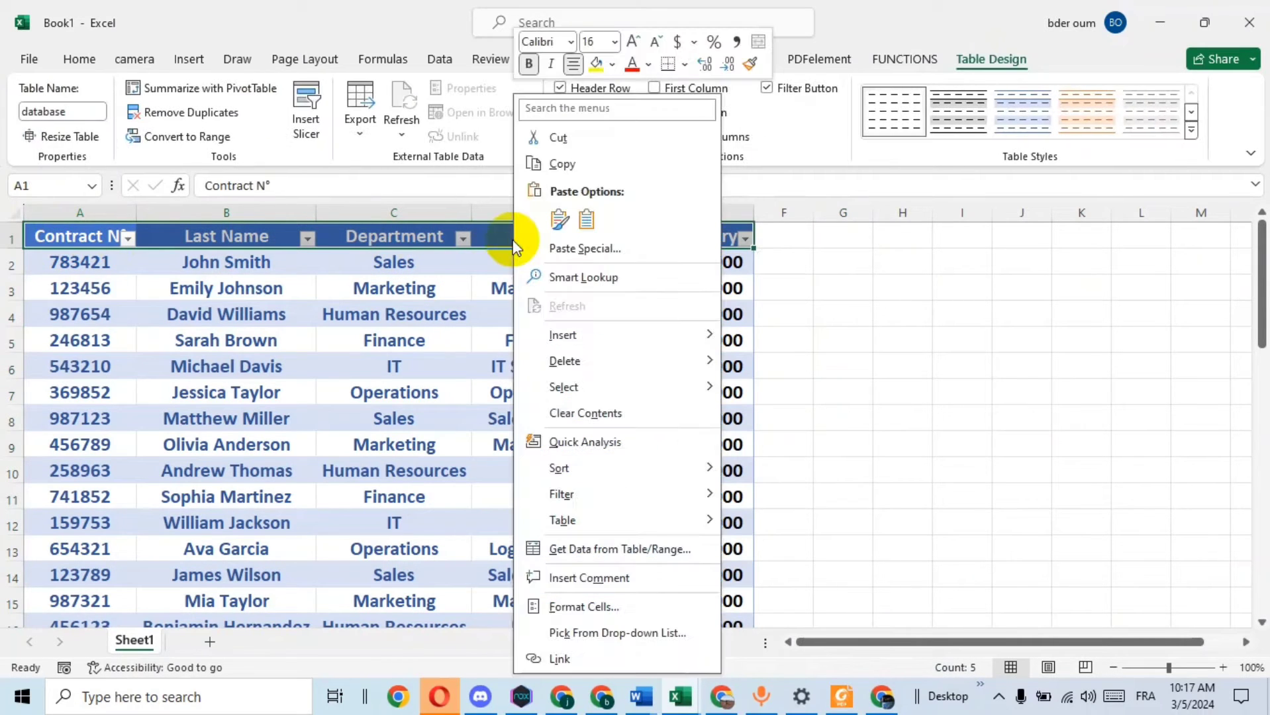
{"action": "left_click", "coordinate": [563, 165]}
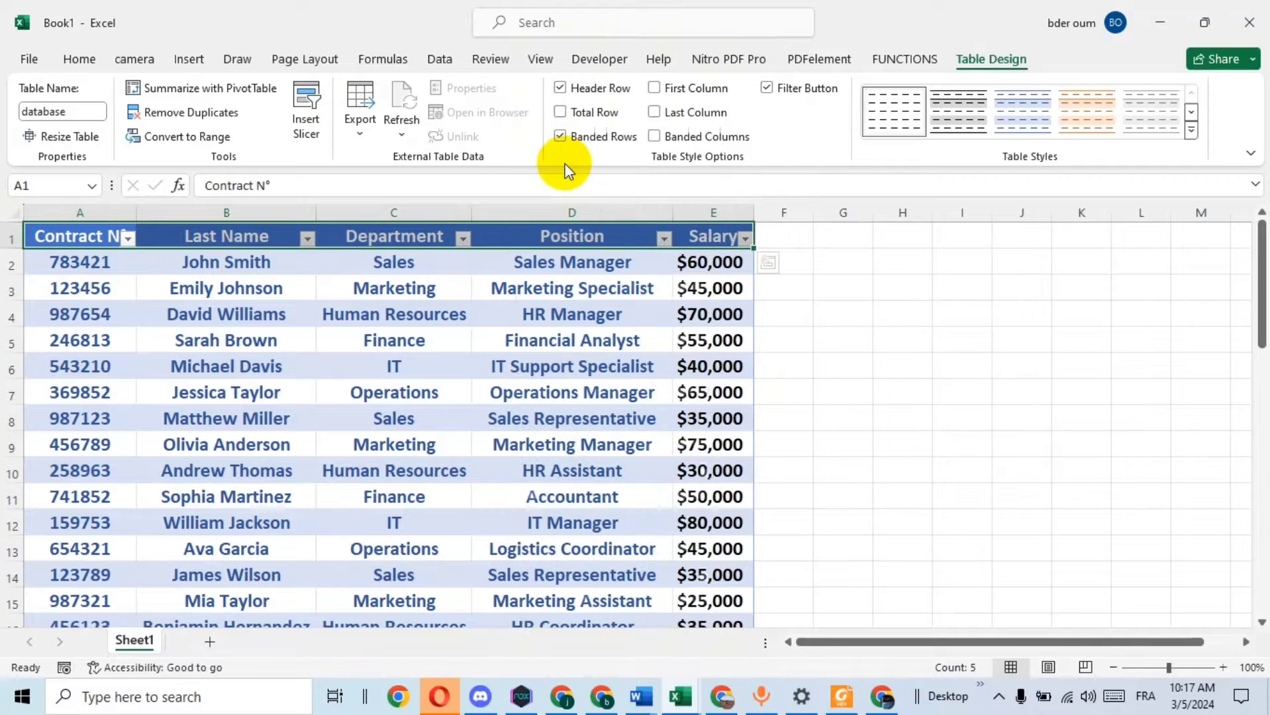
Paste the header row onto a new Sheet2 starting at cell E7.
{"action": "left_click", "coordinate": [211, 640]}
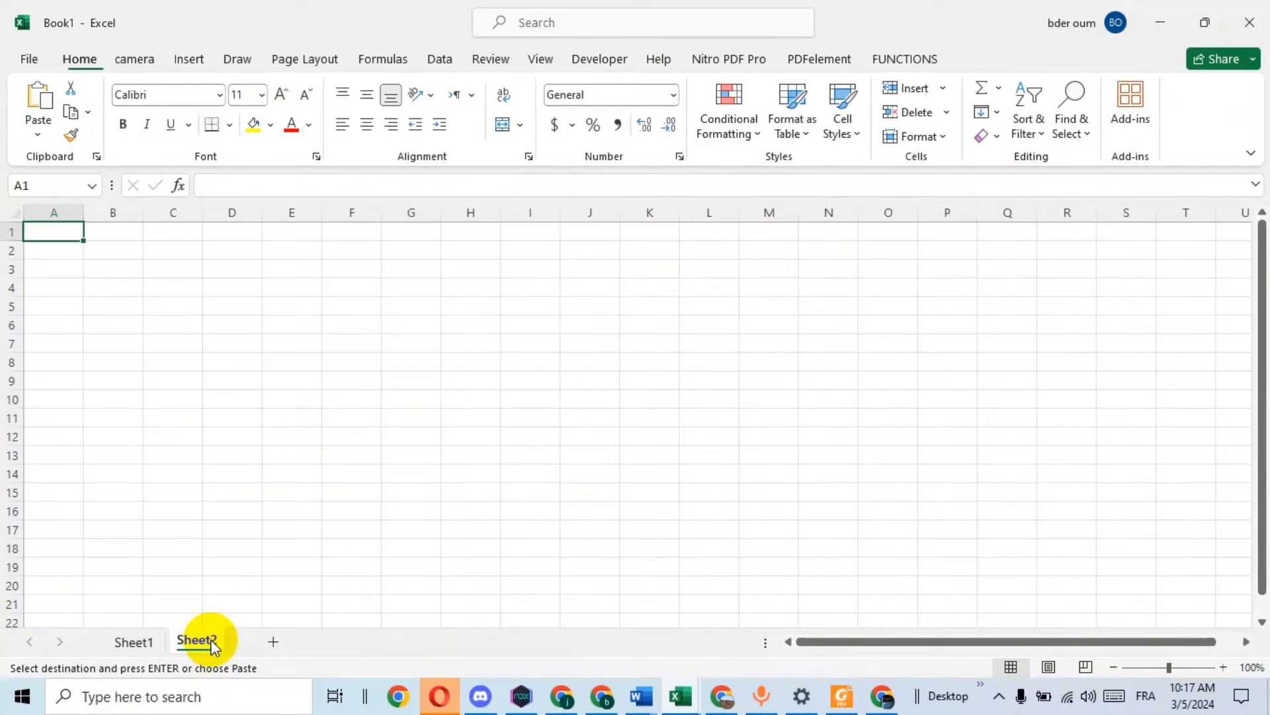
{"action": "left_click", "coordinate": [299, 344]}
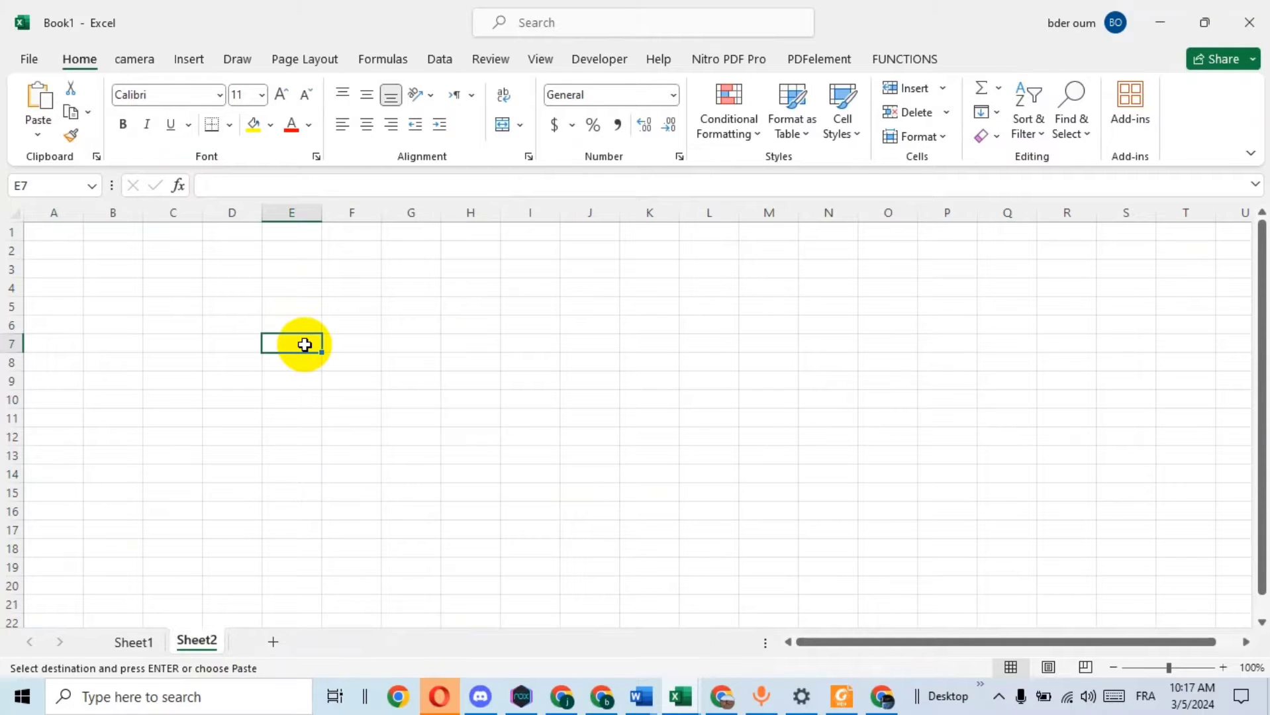
{"action": "key", "text": "ctrl+v"}
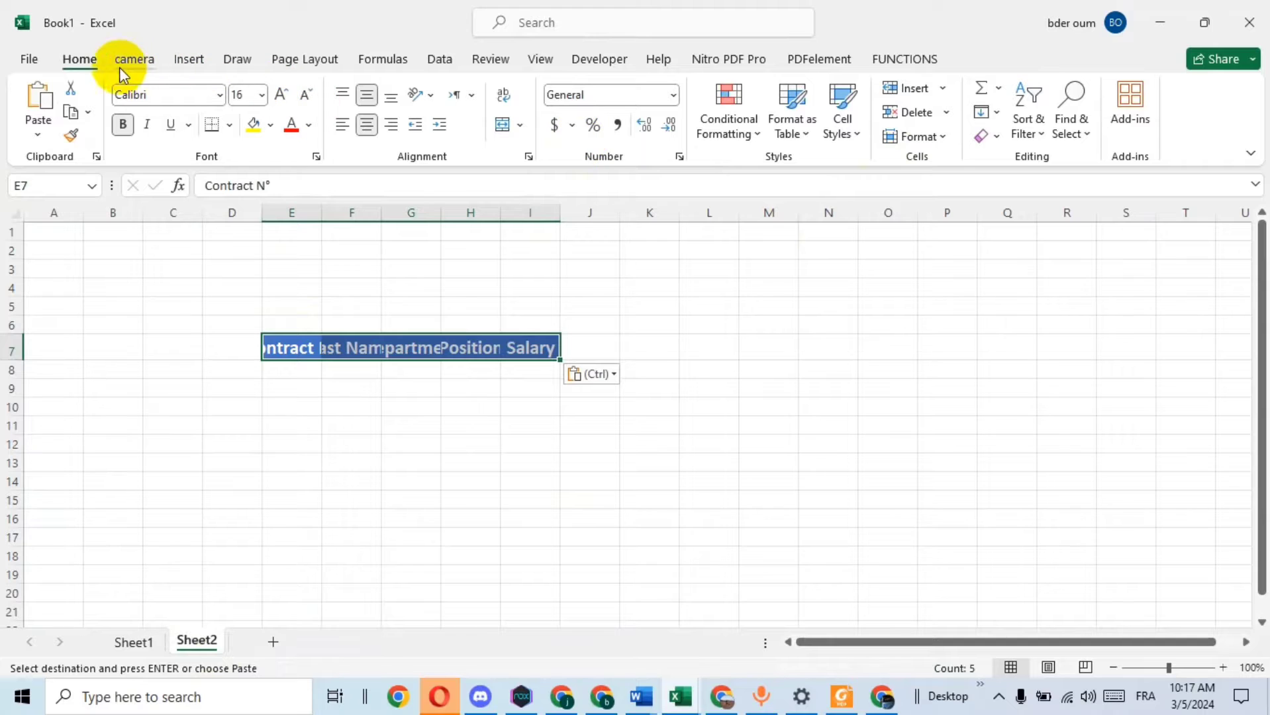
AutoFit columns E to I, then widen columns F and G further.
{"action": "left_click", "coordinate": [949, 136]}
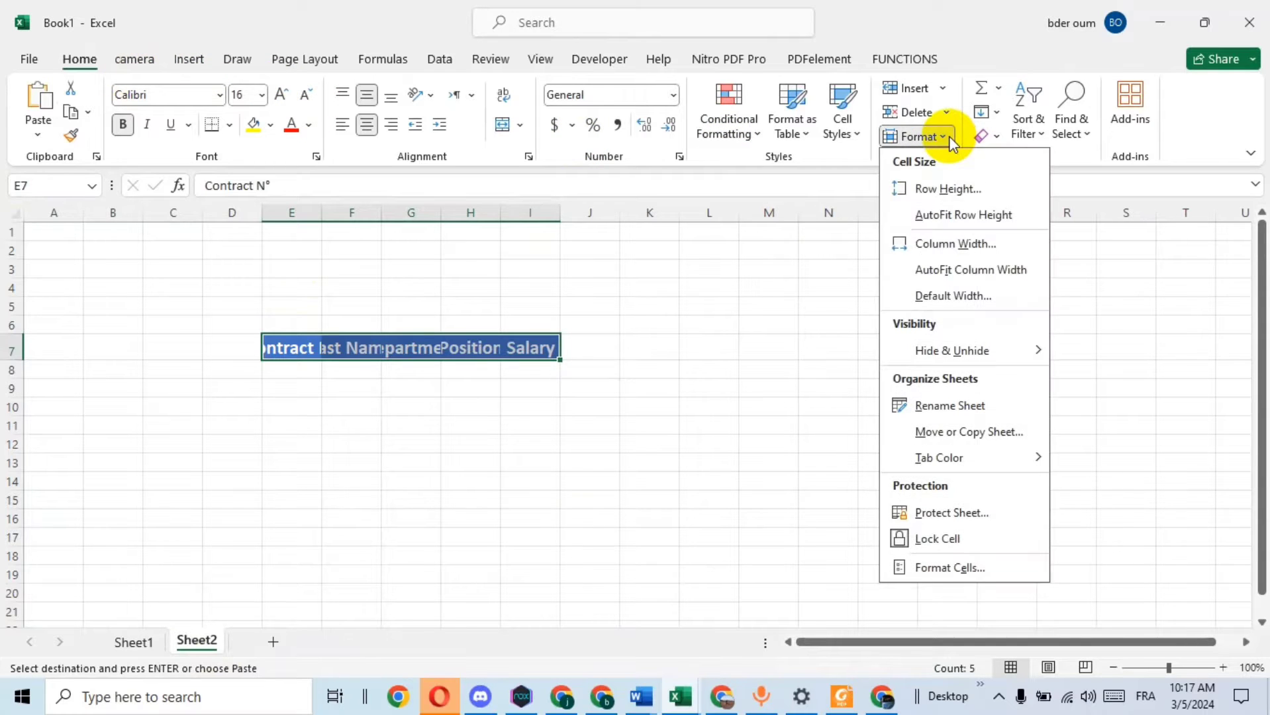
{"action": "left_click", "coordinate": [955, 277]}
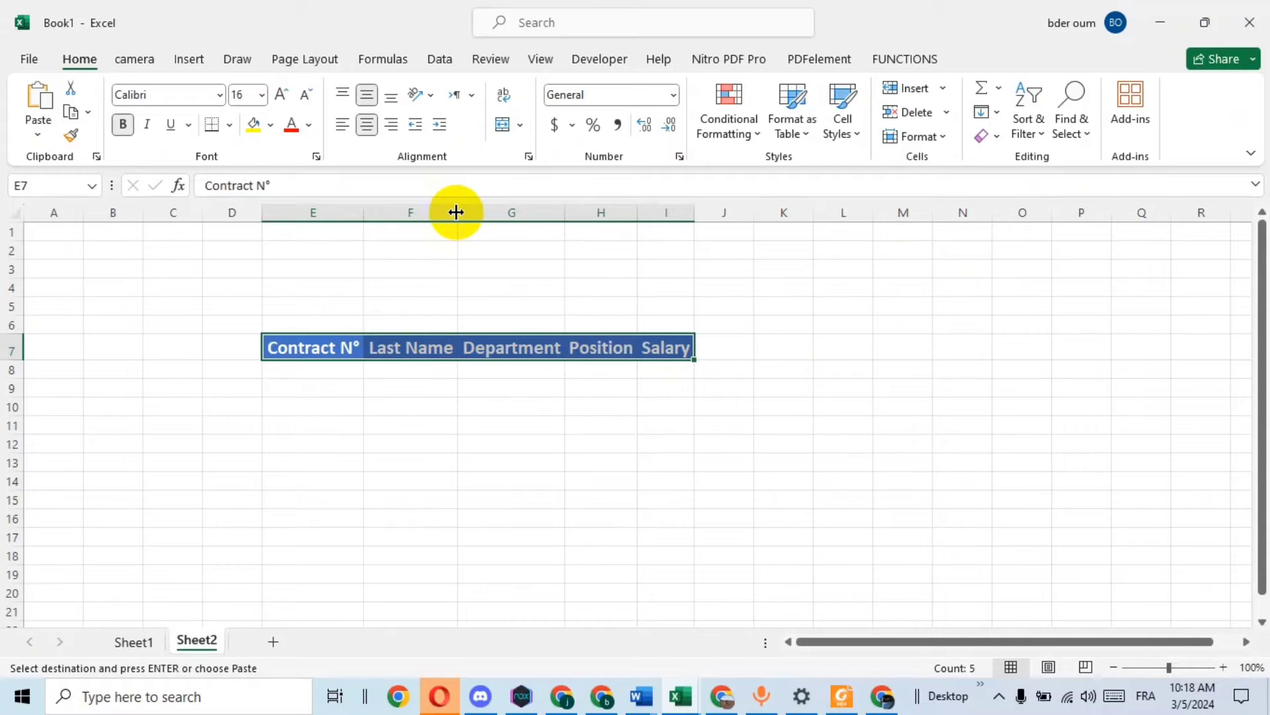
{"action": "left_click_drag", "start_coordinate": [457, 213], "coordinate": [504, 219]}
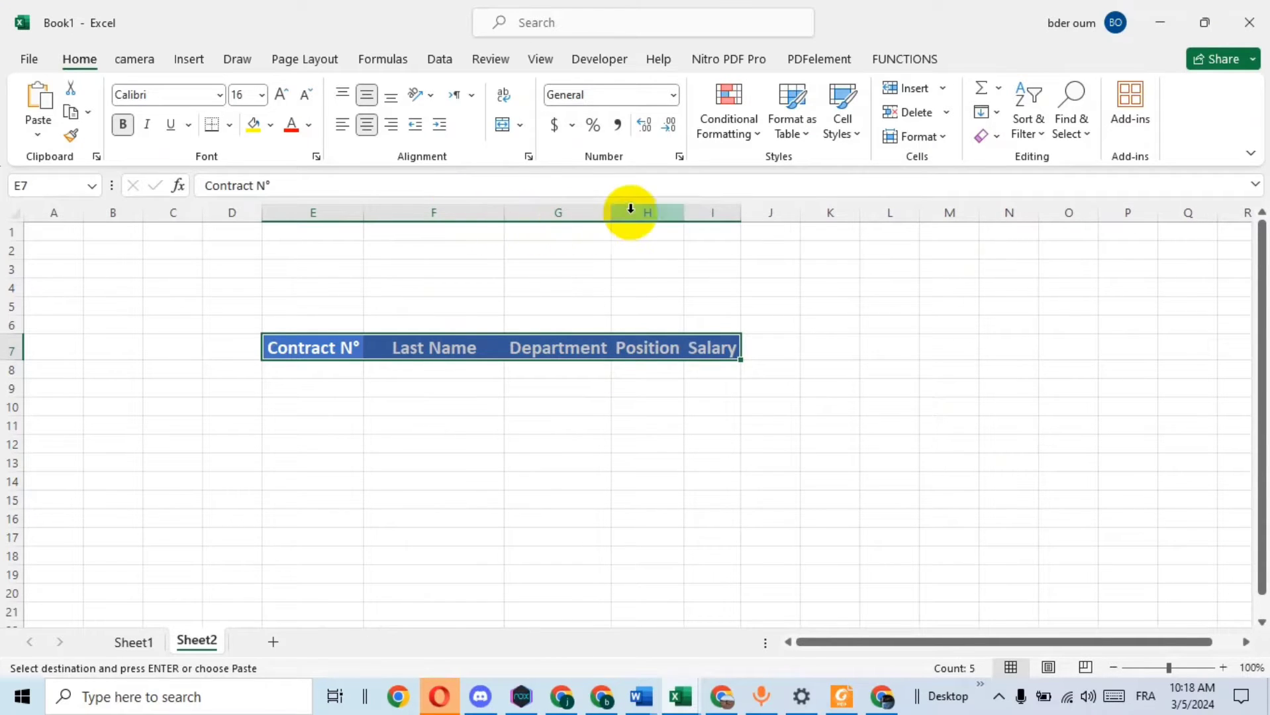
{"action": "left_click_drag", "start_coordinate": [612, 213], "coordinate": [907, 221]}
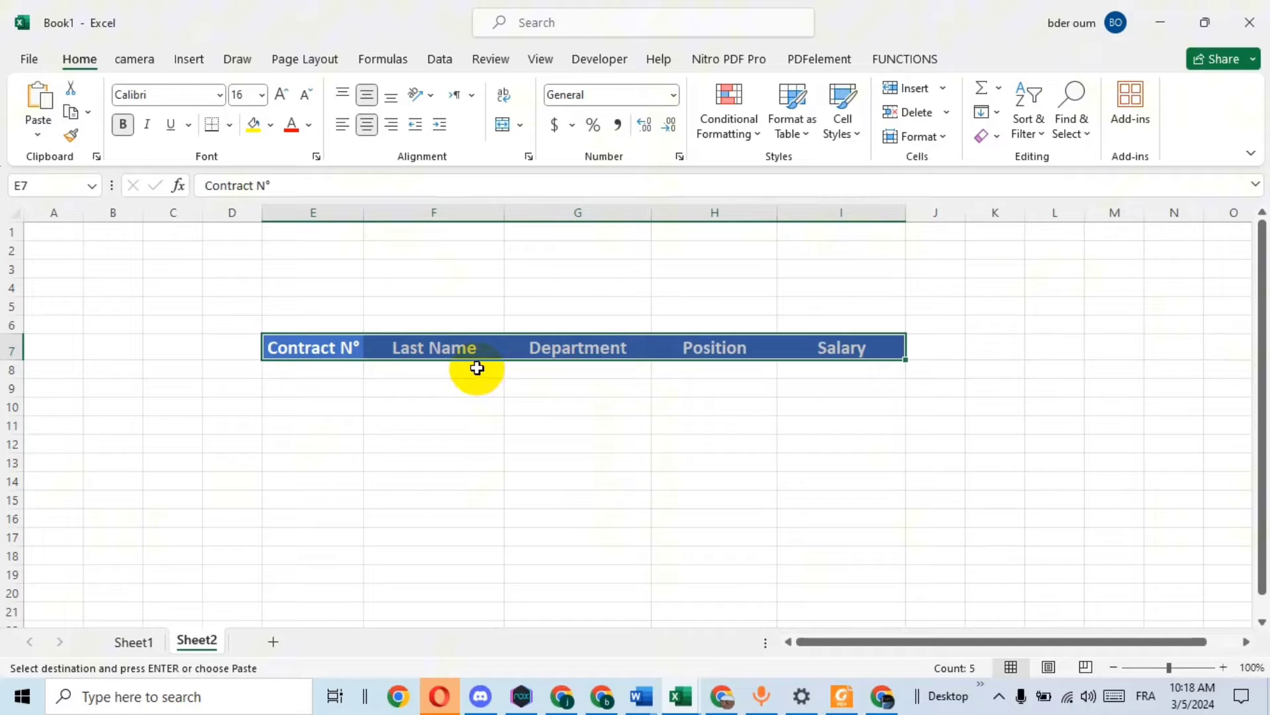
{"action": "mouse_move", "coordinate": [382, 270]}
{"action": "left_mouse_down"}
{"action": "mouse_move", "coordinate": [404, 293]}
{"action": "mouse_move", "coordinate": [705, 293]}
{"action": "left_mouse_up"}
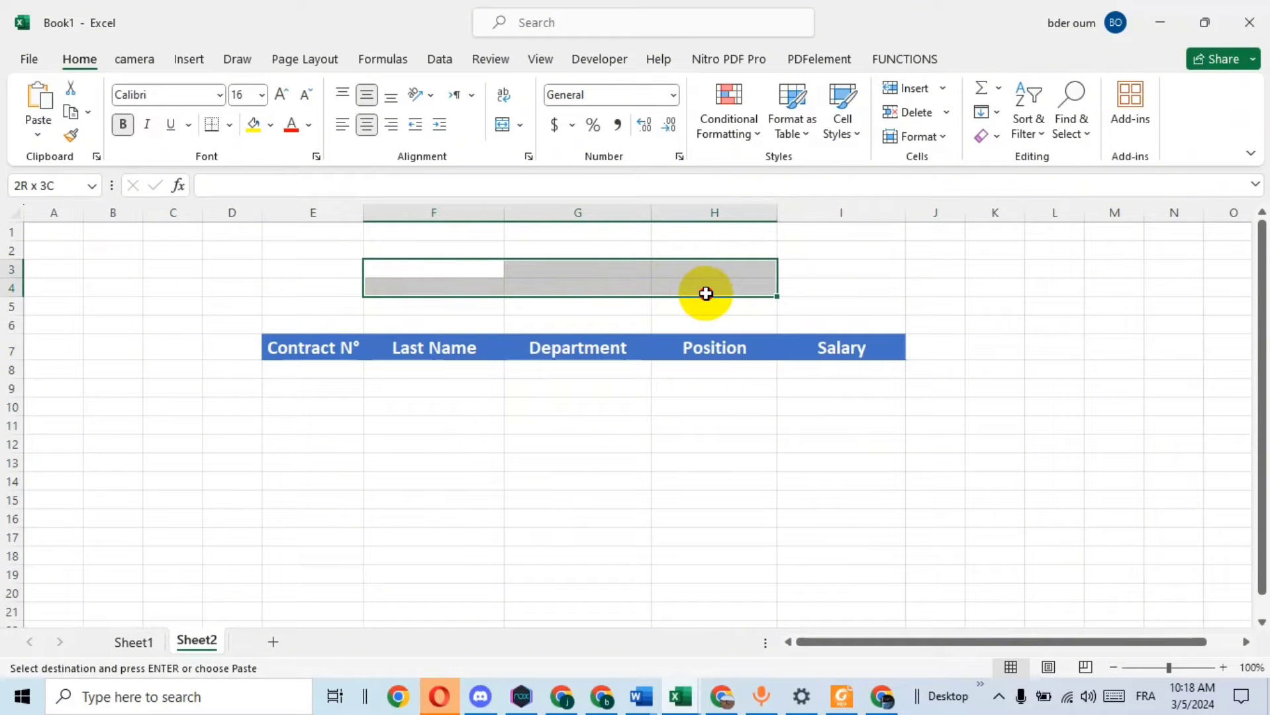
Merge and center F3:H4 into one cell above the headers.
{"action": "left_click_drag", "start_coordinate": [706, 294], "coordinate": [706, 294]}
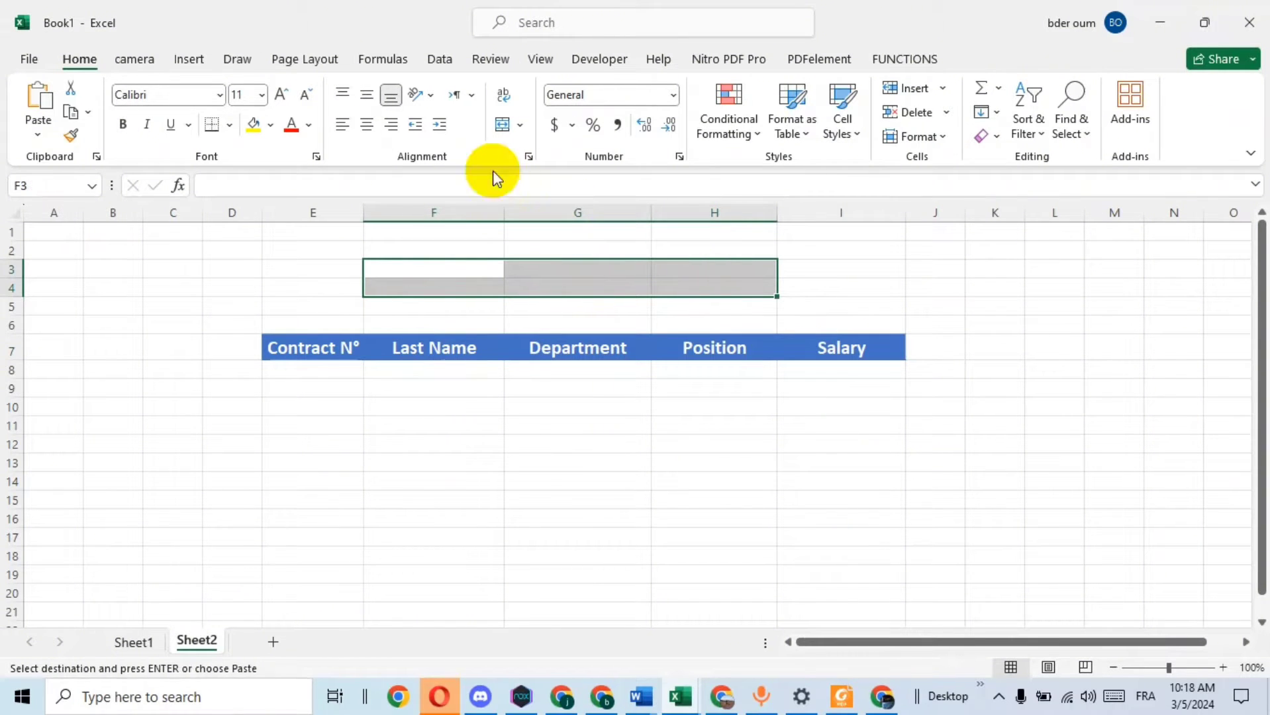
{"action": "left_click", "coordinate": [503, 126]}
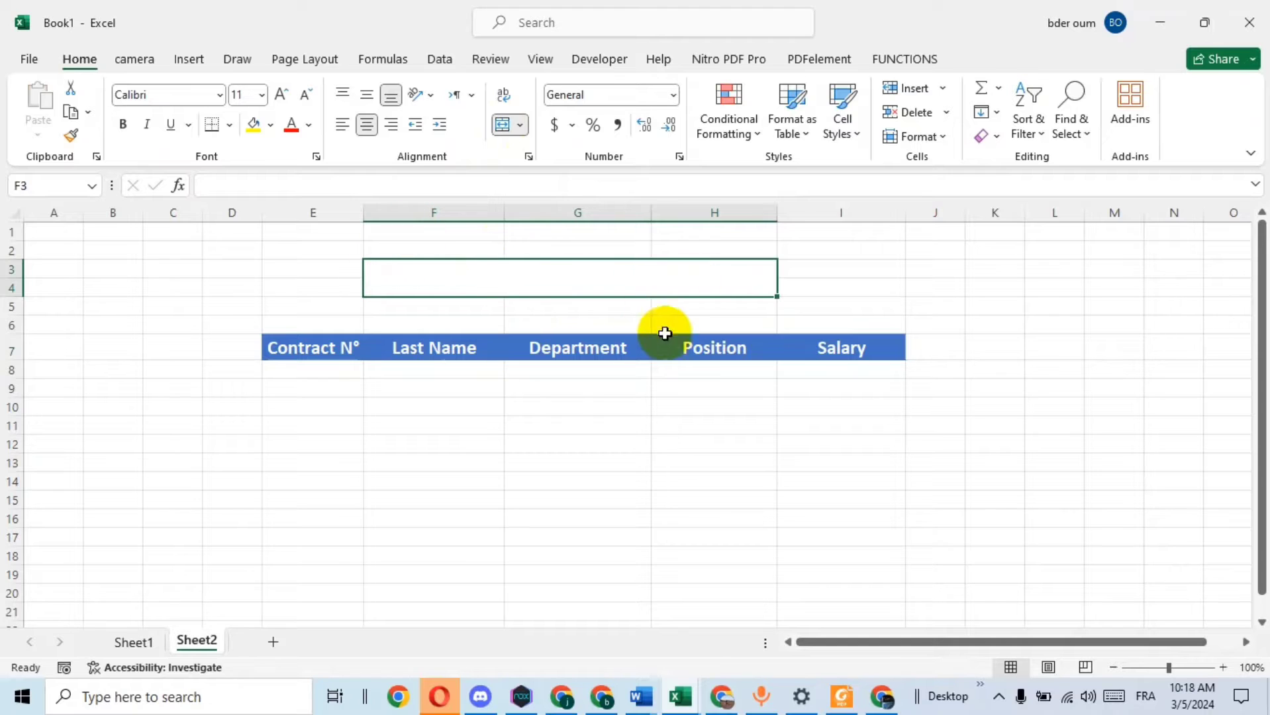
{"action": "left_click", "coordinate": [986, 350]}
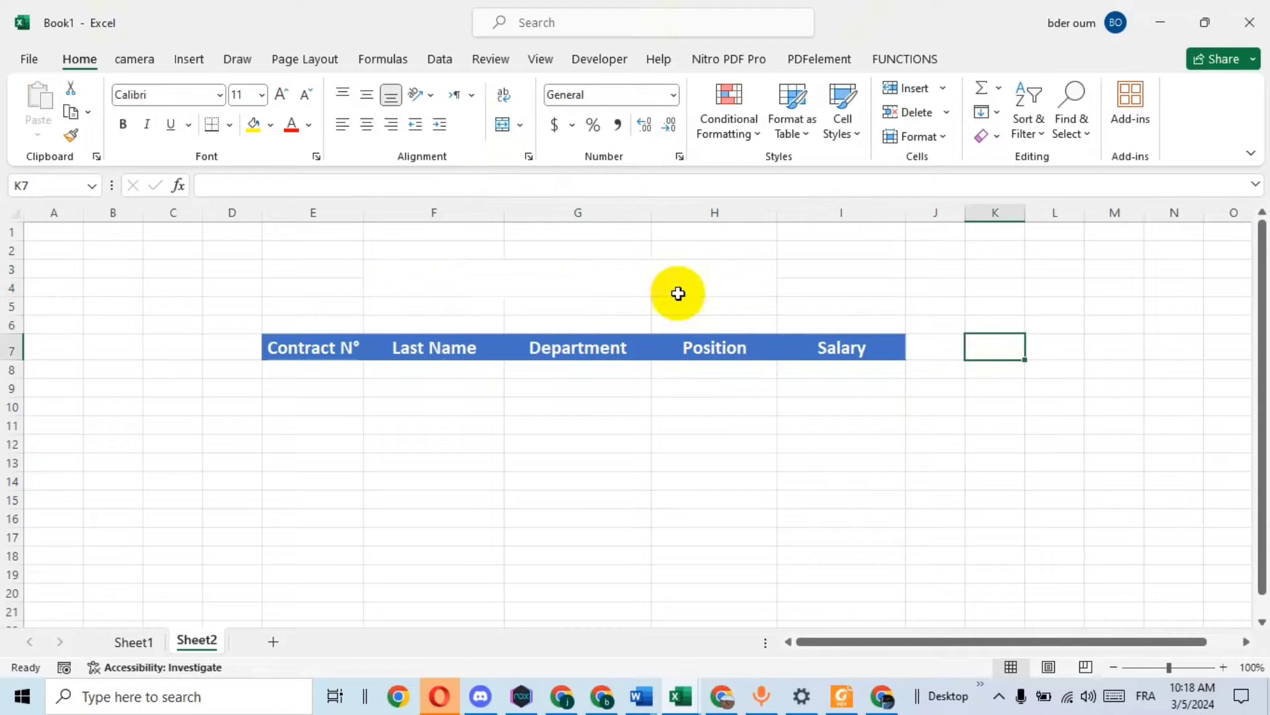
Enable the Developer tab through Customize the Ribbon.
{"action": "left_click", "coordinate": [600, 60]}
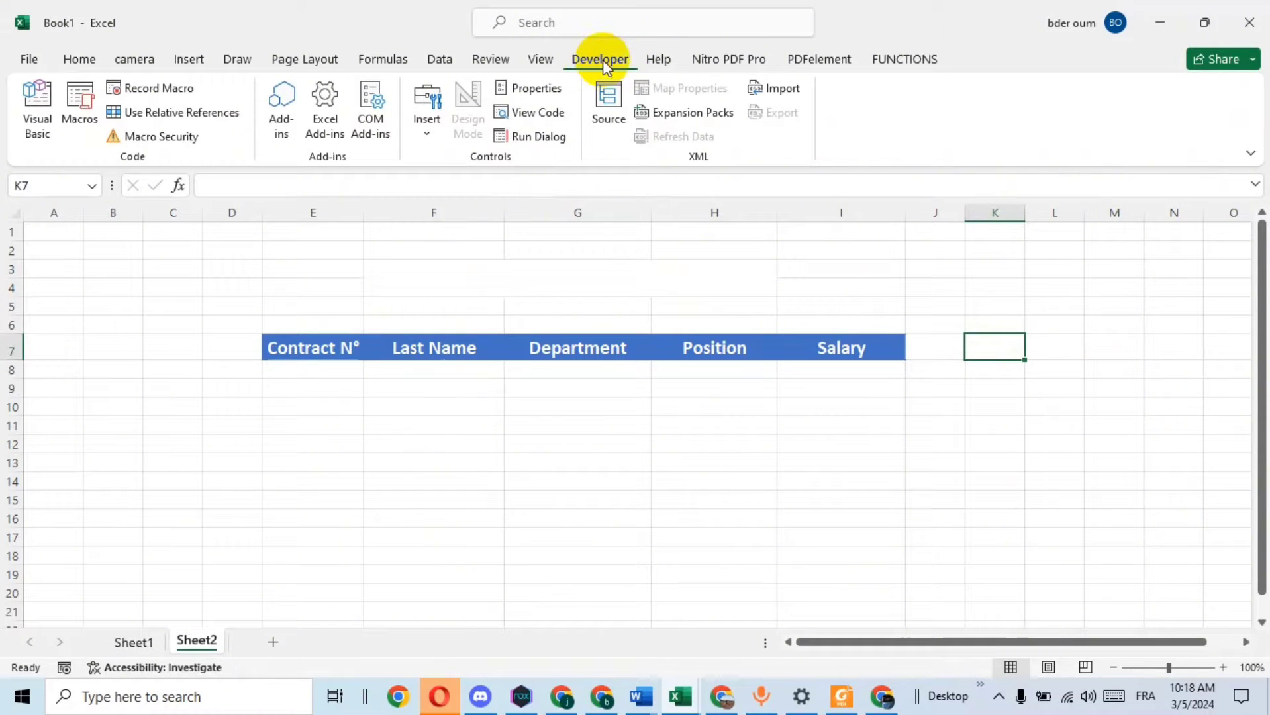
{"action": "right_click", "coordinate": [834, 108]}
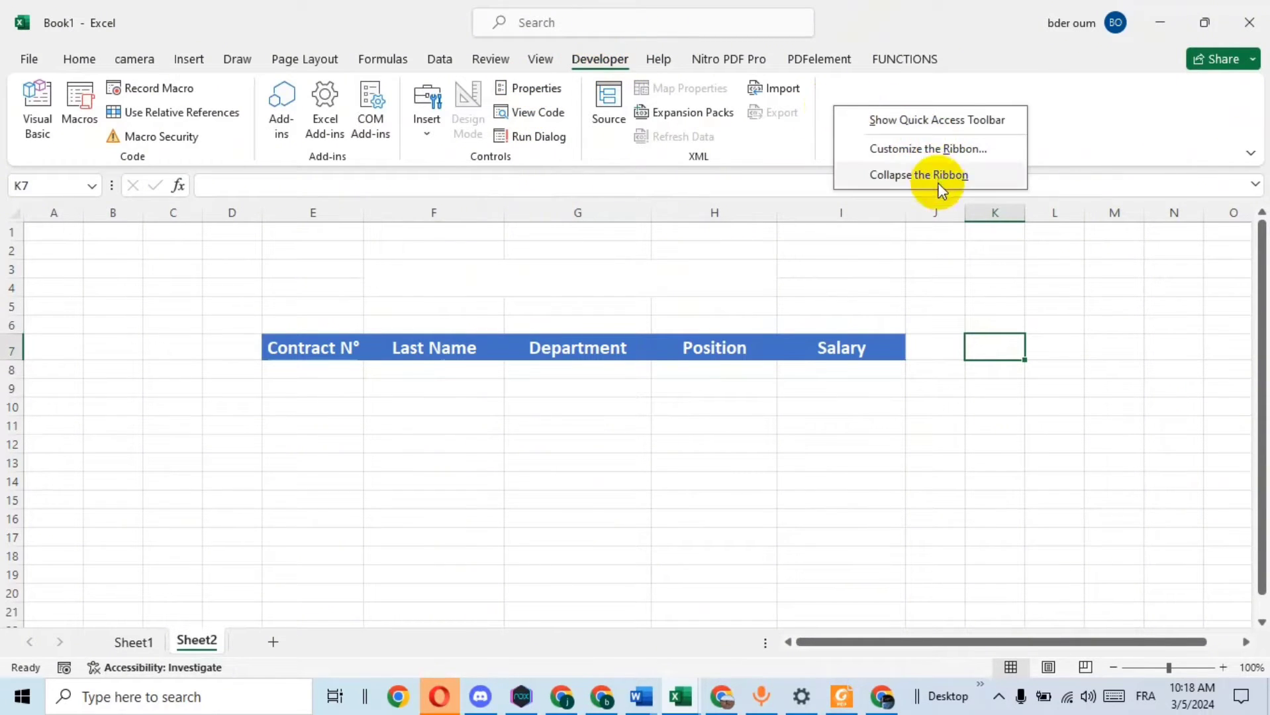
{"action": "left_click", "coordinate": [926, 151]}
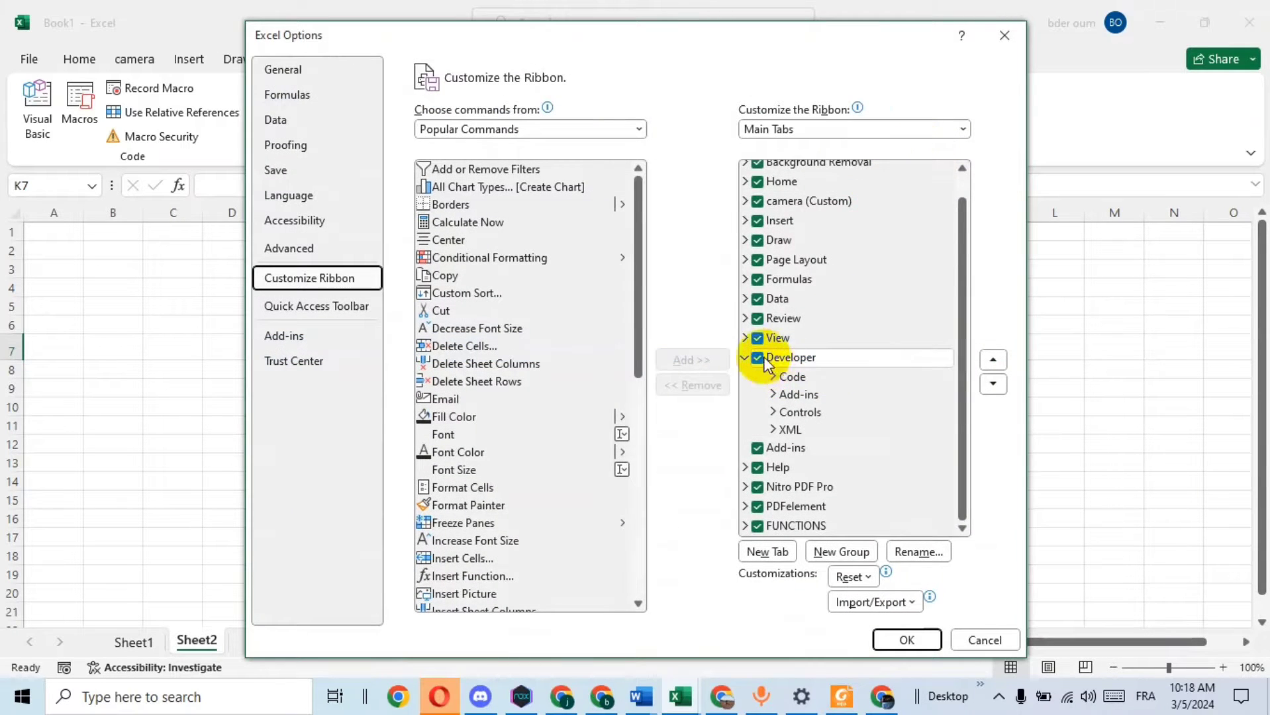
{"action": "left_click", "coordinate": [758, 358]}
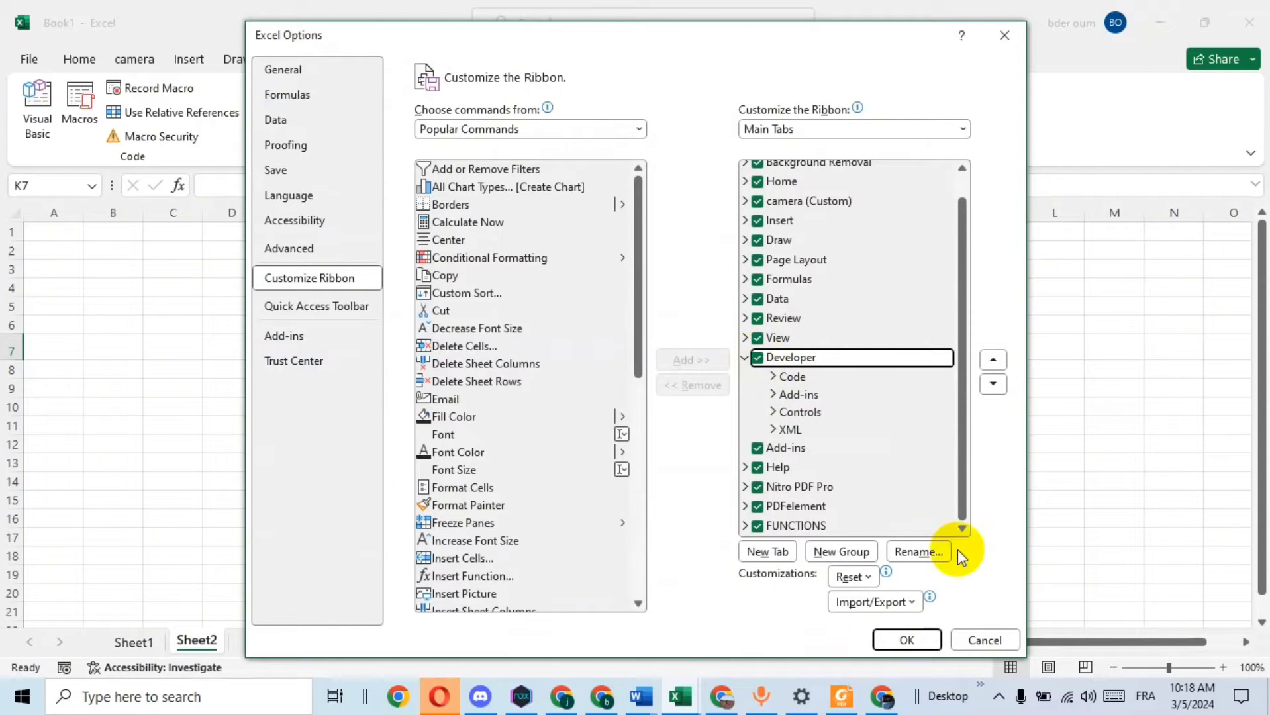
{"action": "left_click", "coordinate": [907, 640]}
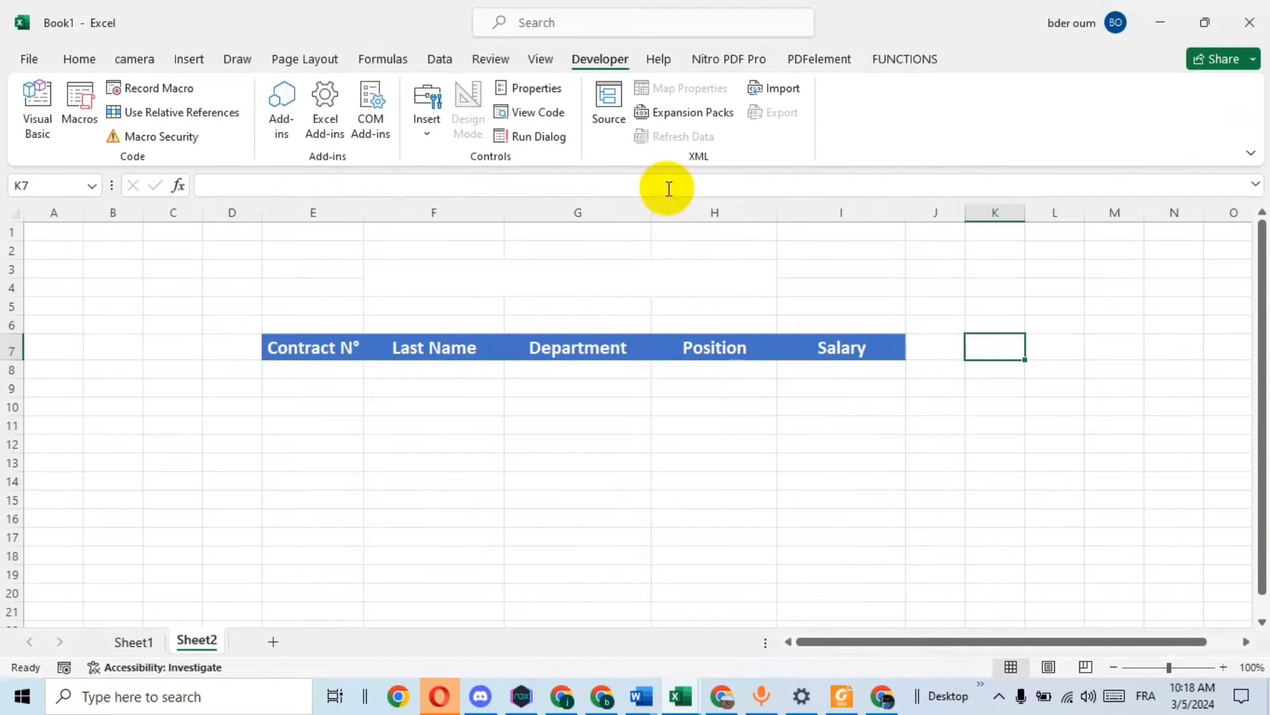
Draw an ActiveX text box across F3:H4, adjusting its height and left edge to fit.
{"action": "left_click", "coordinate": [433, 137]}
{"action": "left_click", "coordinate": [495, 261]}
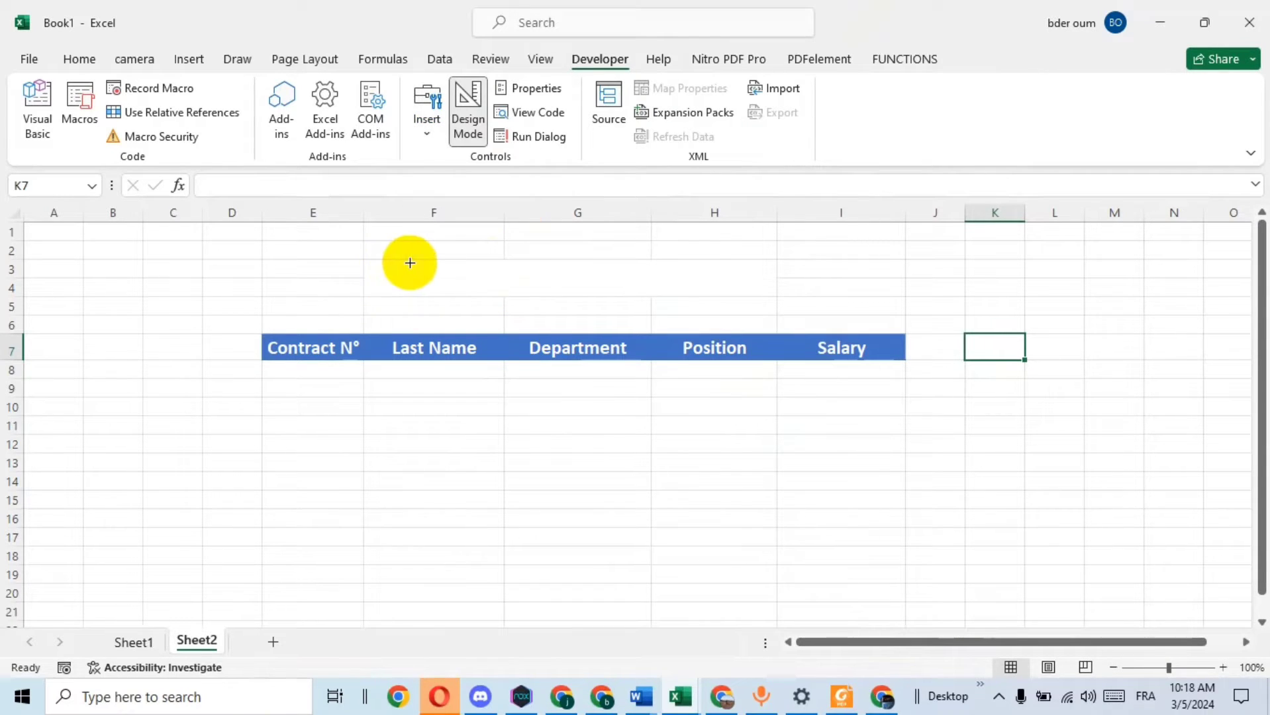
{"action": "left_click_drag", "start_coordinate": [410, 263], "coordinate": [770, 292]}
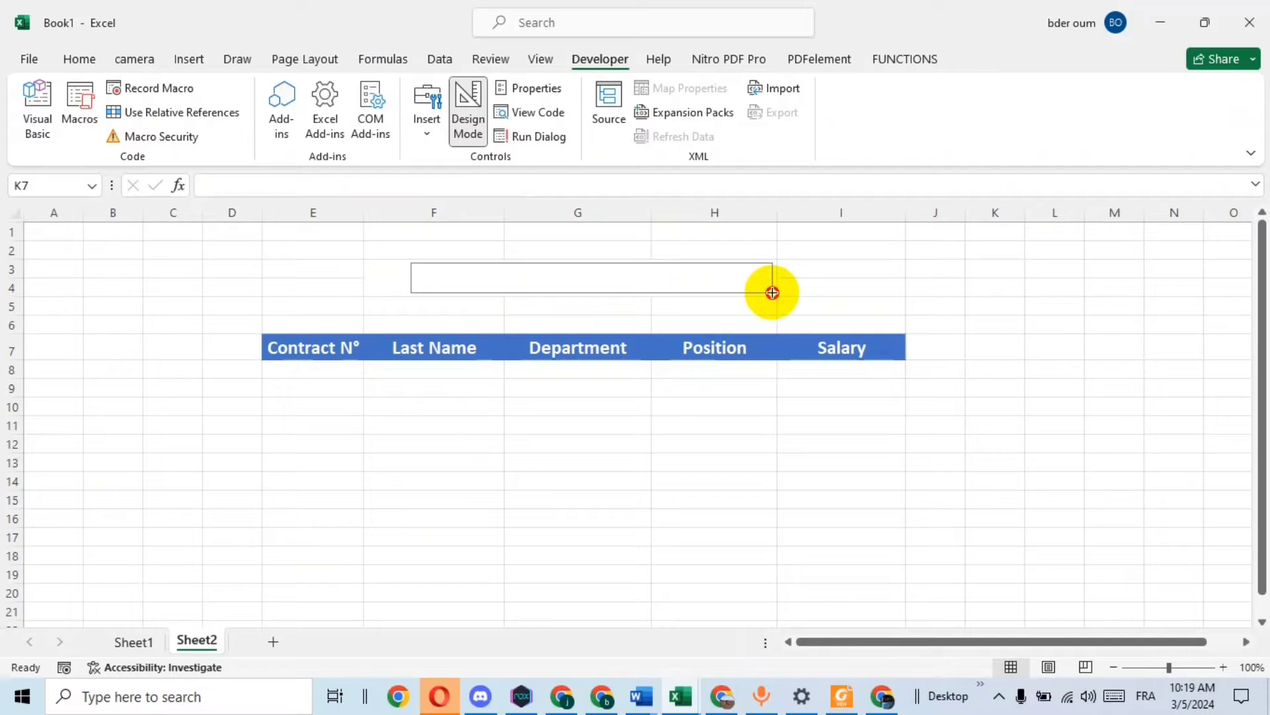
{"action": "left_click_drag", "start_coordinate": [773, 292], "coordinate": [772, 292]}
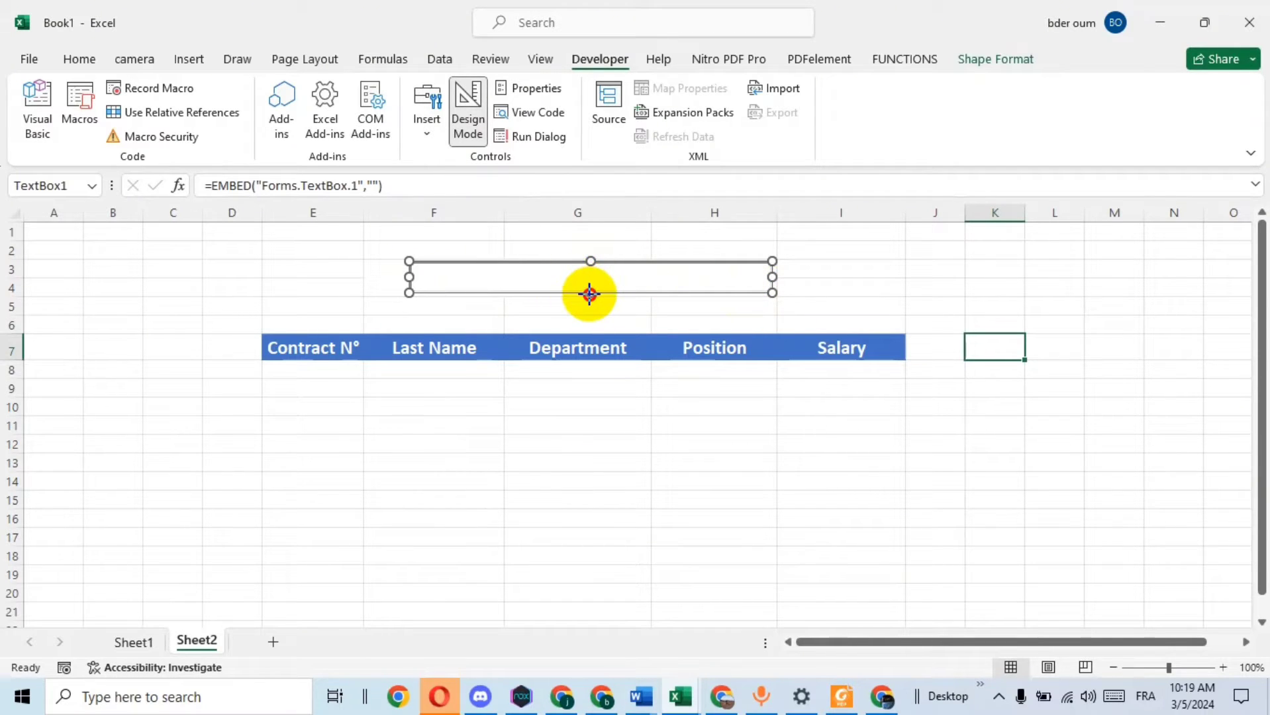
{"action": "left_click_drag", "start_coordinate": [590, 293], "coordinate": [590, 294]}
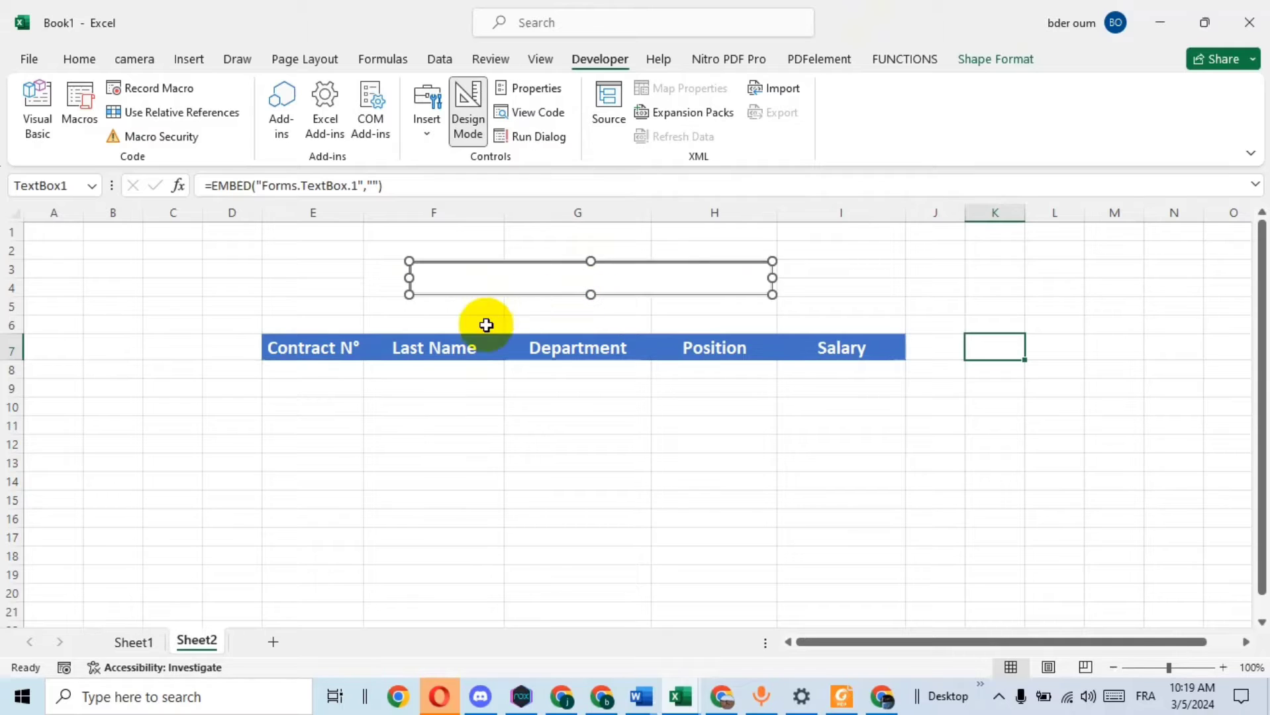
{"action": "left_click_drag", "start_coordinate": [409, 278], "coordinate": [397, 279]}
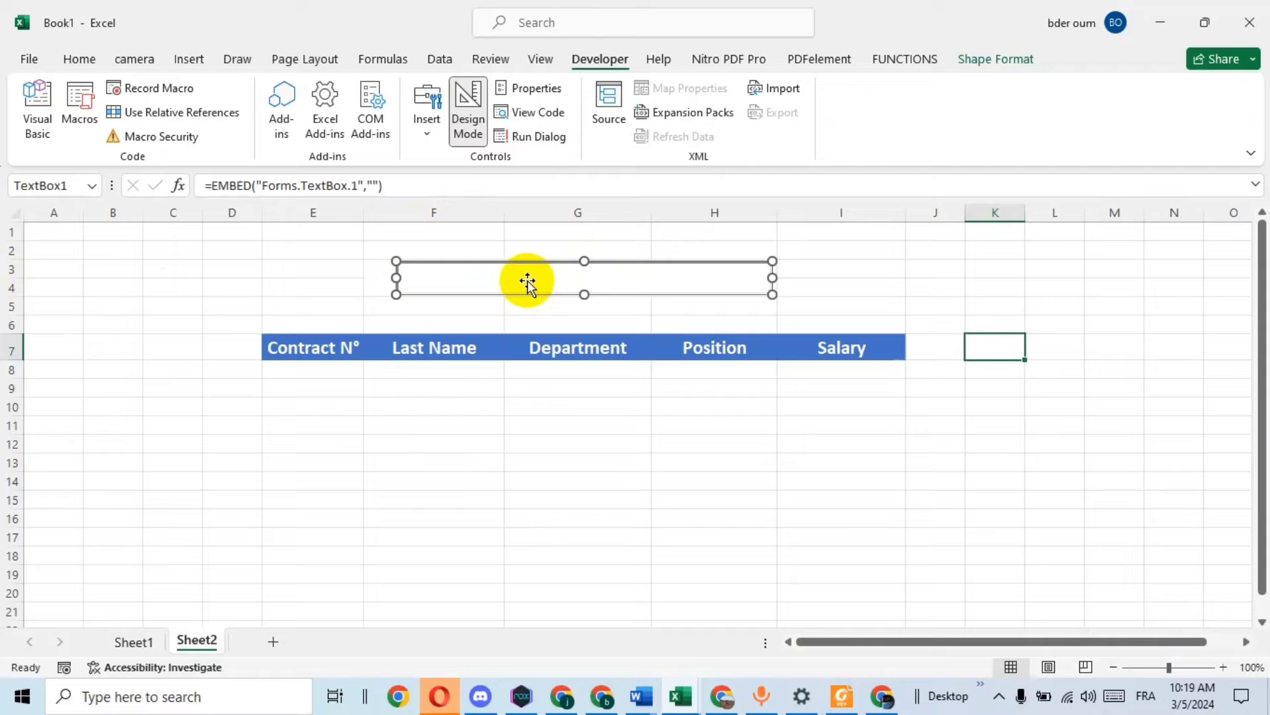
Set TextBox1's LinkedCell to F3 and SpecialEffect to 0 - fmSpecialEffectFlat.
{"action": "left_click", "coordinate": [548, 96]}
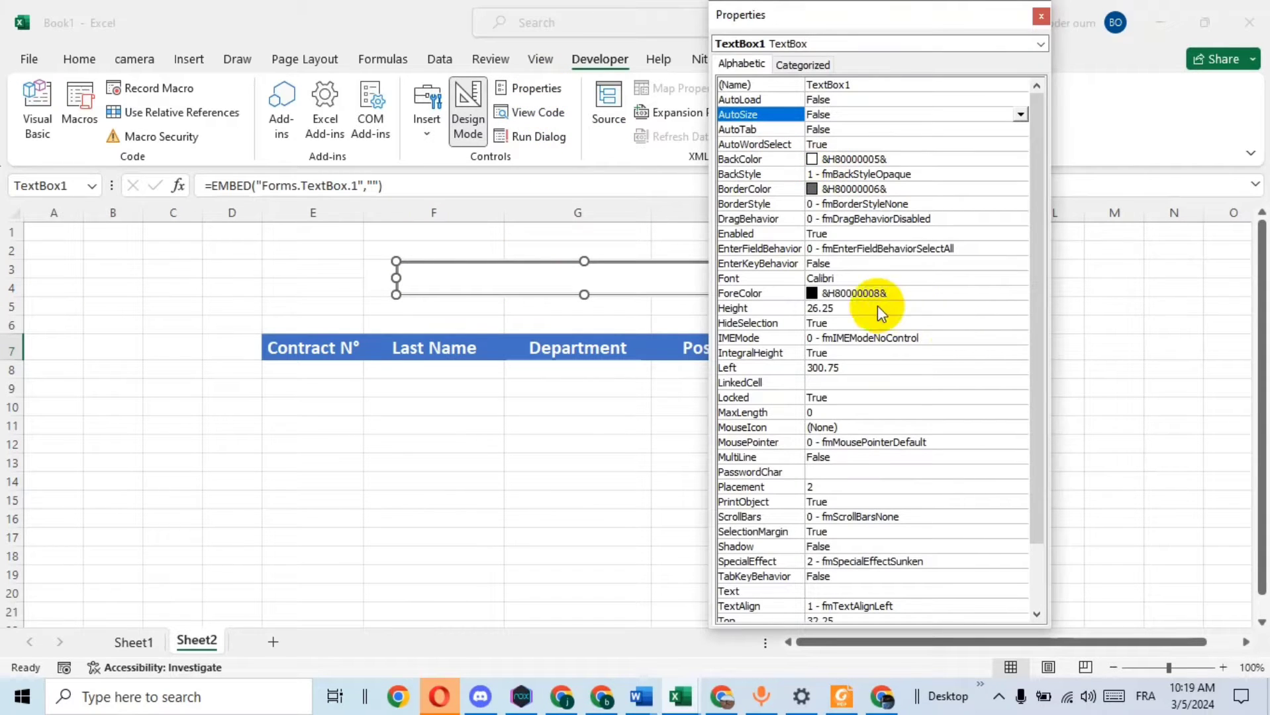
{"action": "left_click", "coordinate": [845, 382]}
{"action": "type", "text": "f3"}
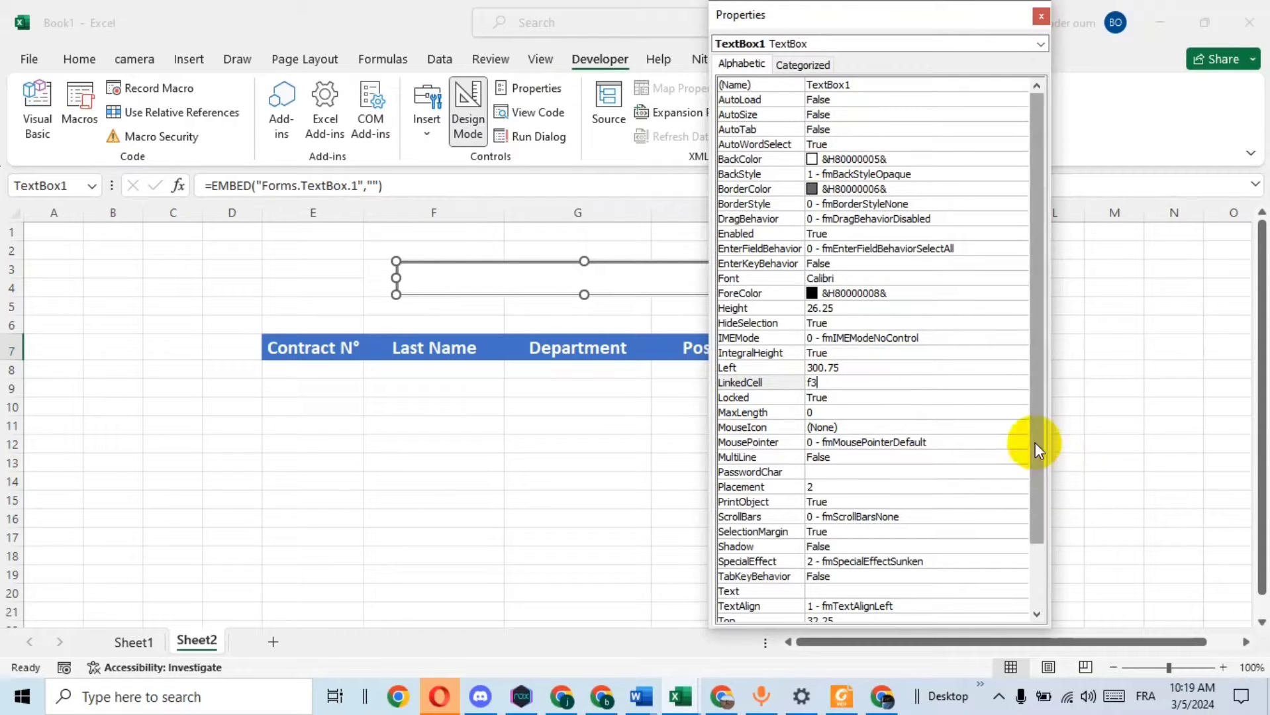
{"action": "left_click_drag", "start_coordinate": [1035, 443], "coordinate": [1049, 502]}
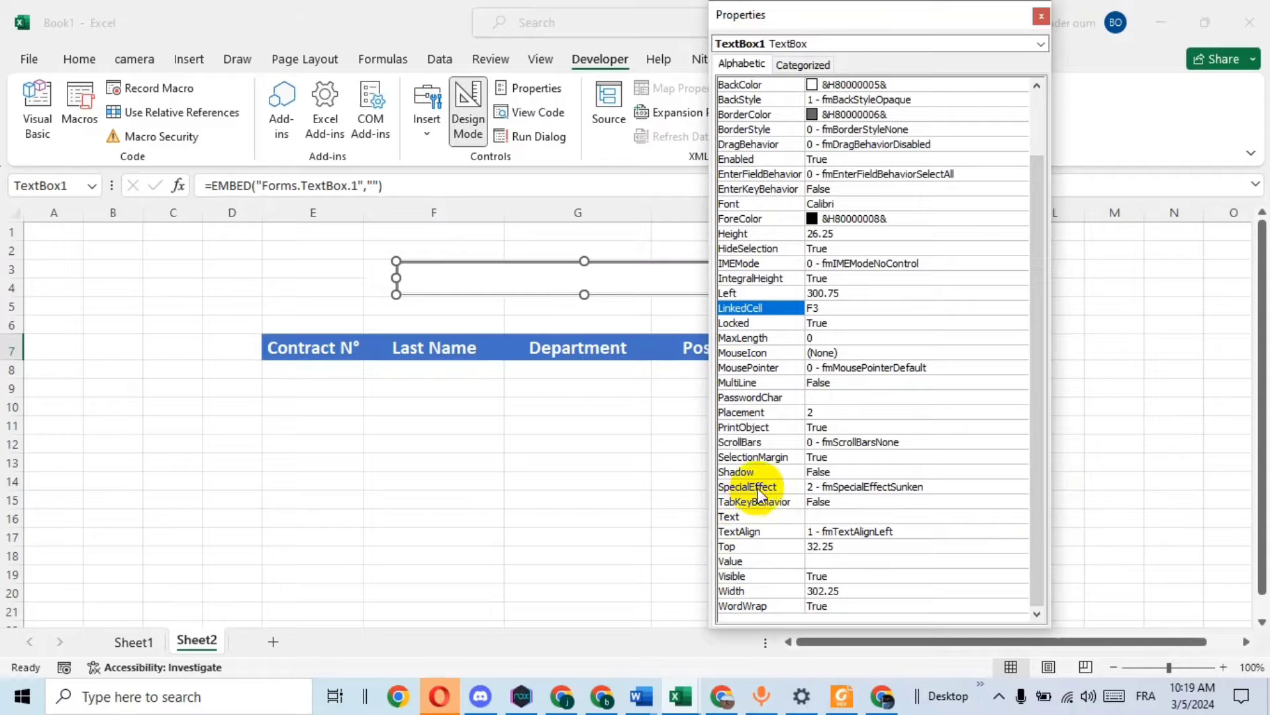
{"action": "left_click", "coordinate": [758, 489]}
{"action": "left_click", "coordinate": [1022, 488]}
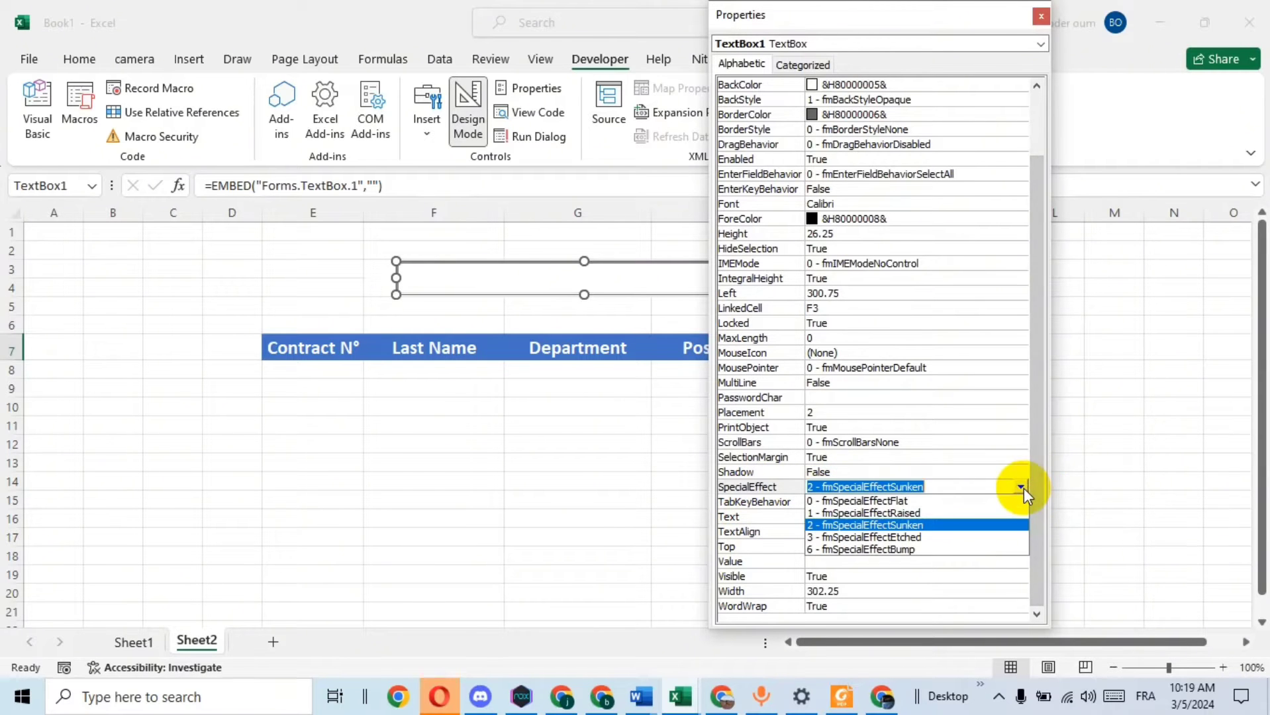
{"action": "left_click", "coordinate": [892, 502]}
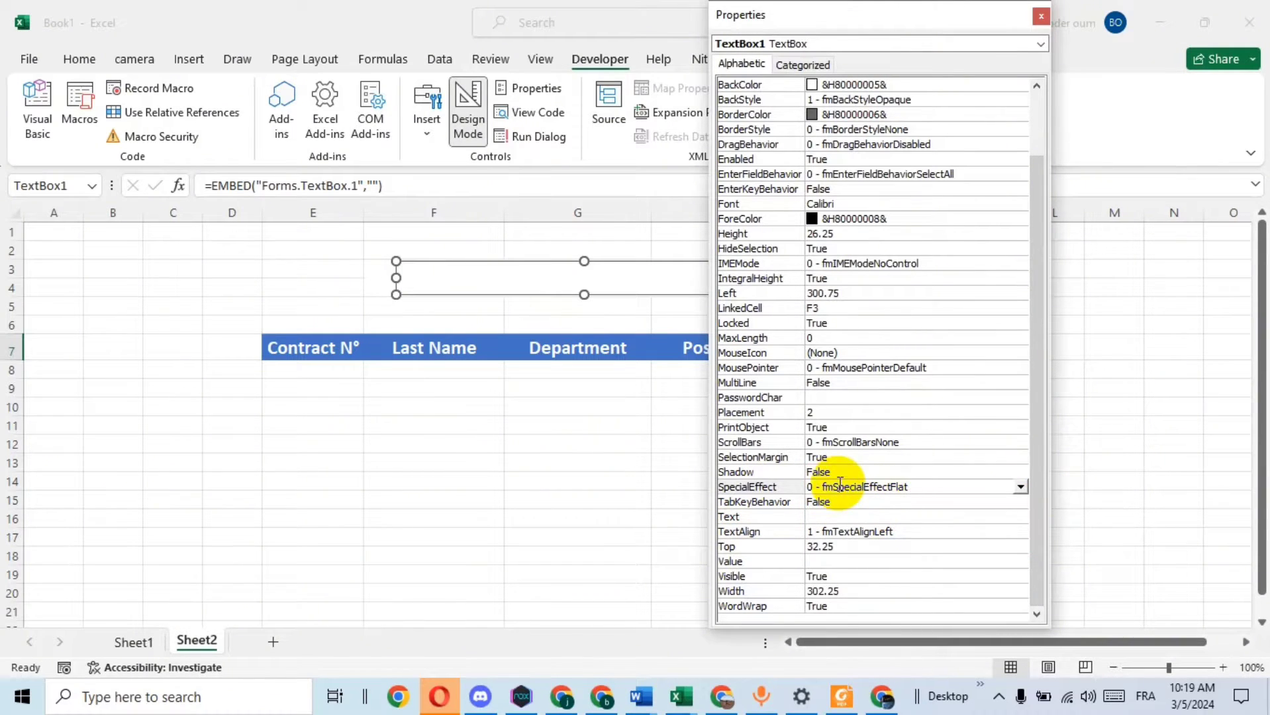
{"action": "left_click", "coordinate": [1041, 17]}
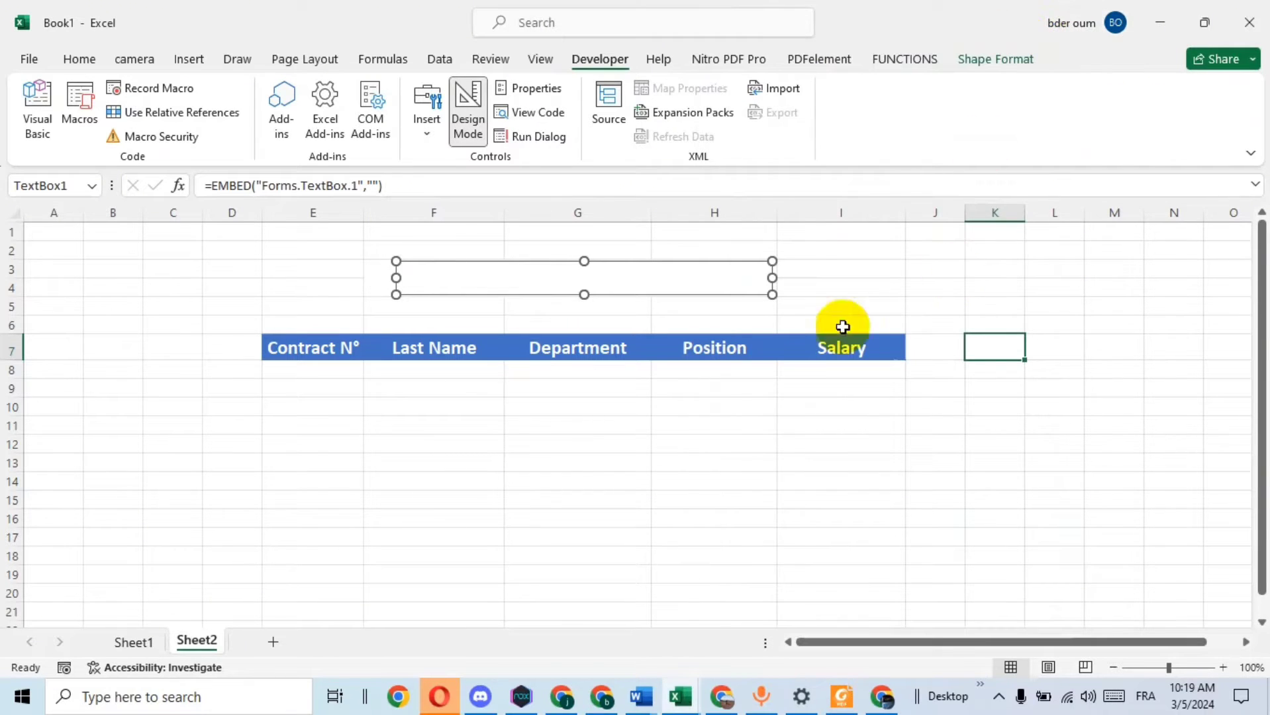
{"action": "left_click", "coordinate": [468, 110]}
{"action": "left_click", "coordinate": [567, 276]}
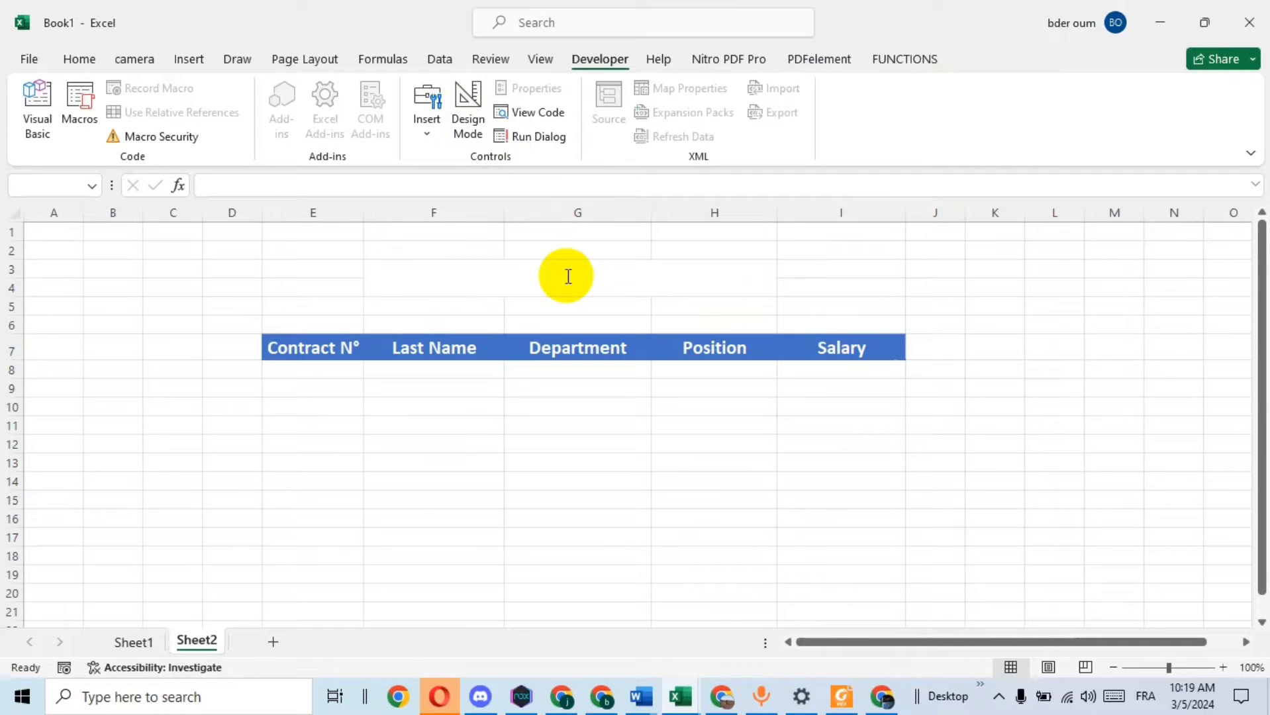
{"action": "type", "text": "215"}
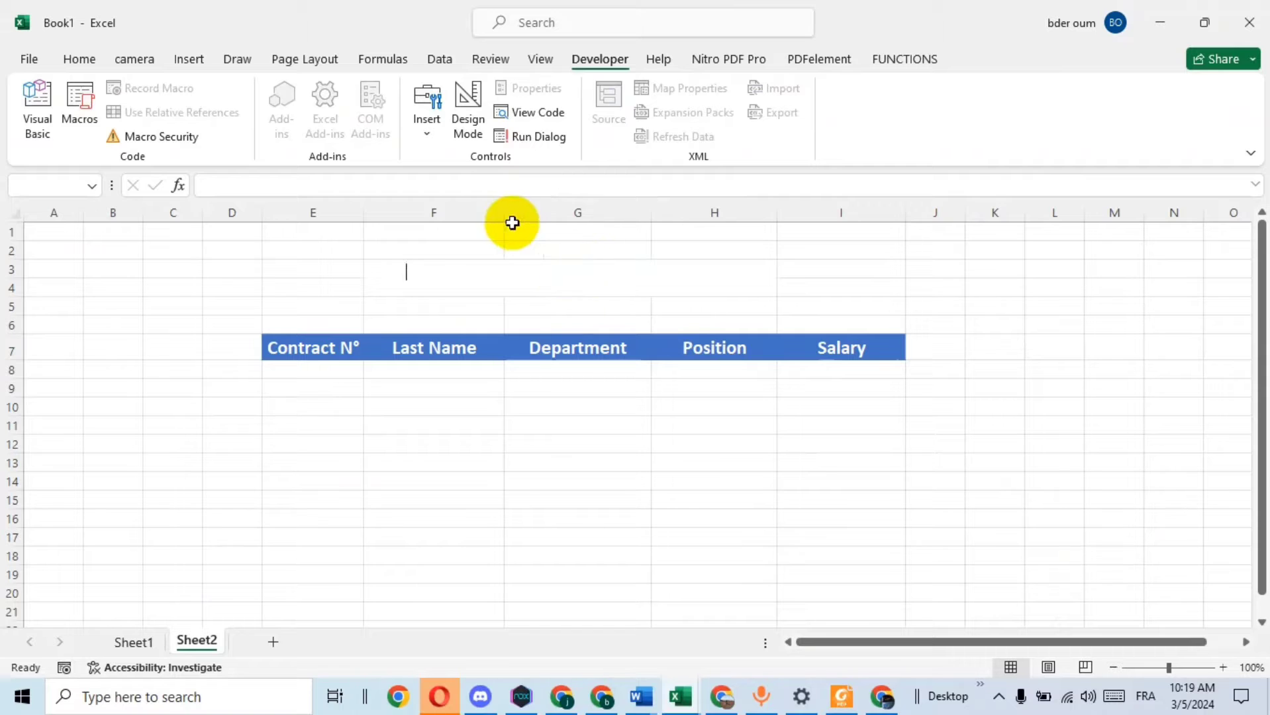
{"action": "left_click", "coordinate": [463, 118]}
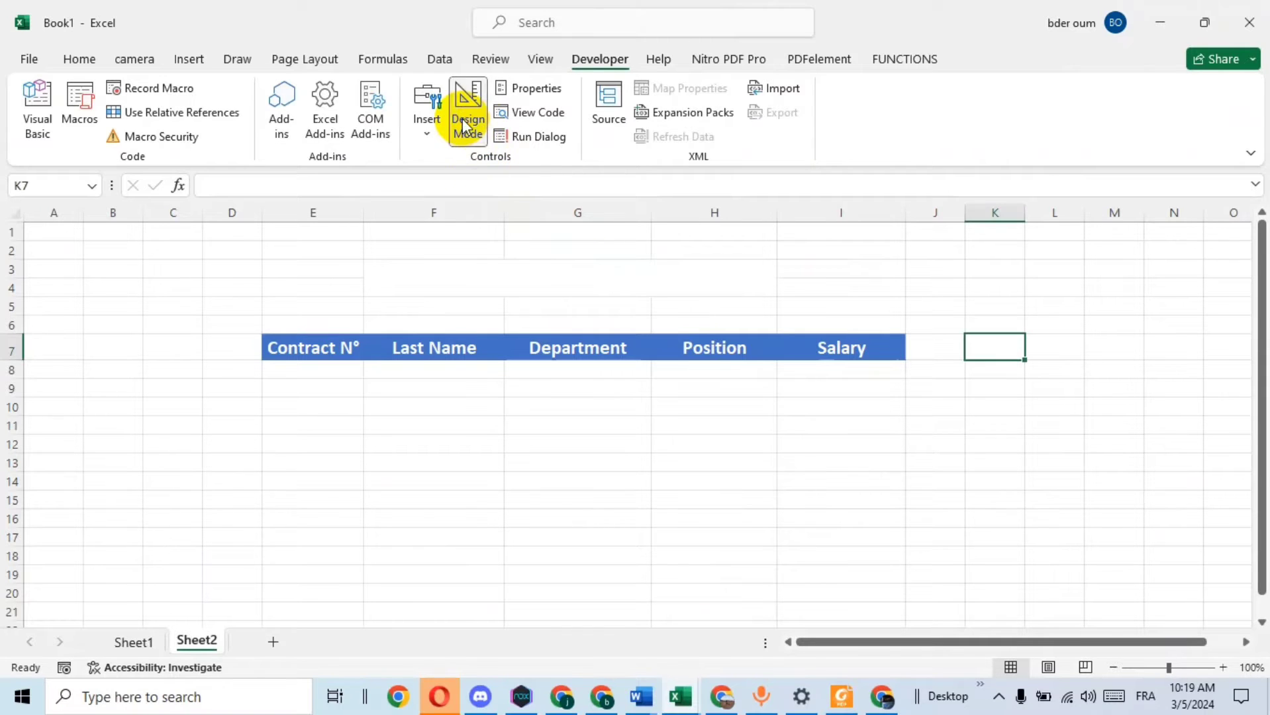
{"action": "left_click", "coordinate": [559, 281]}
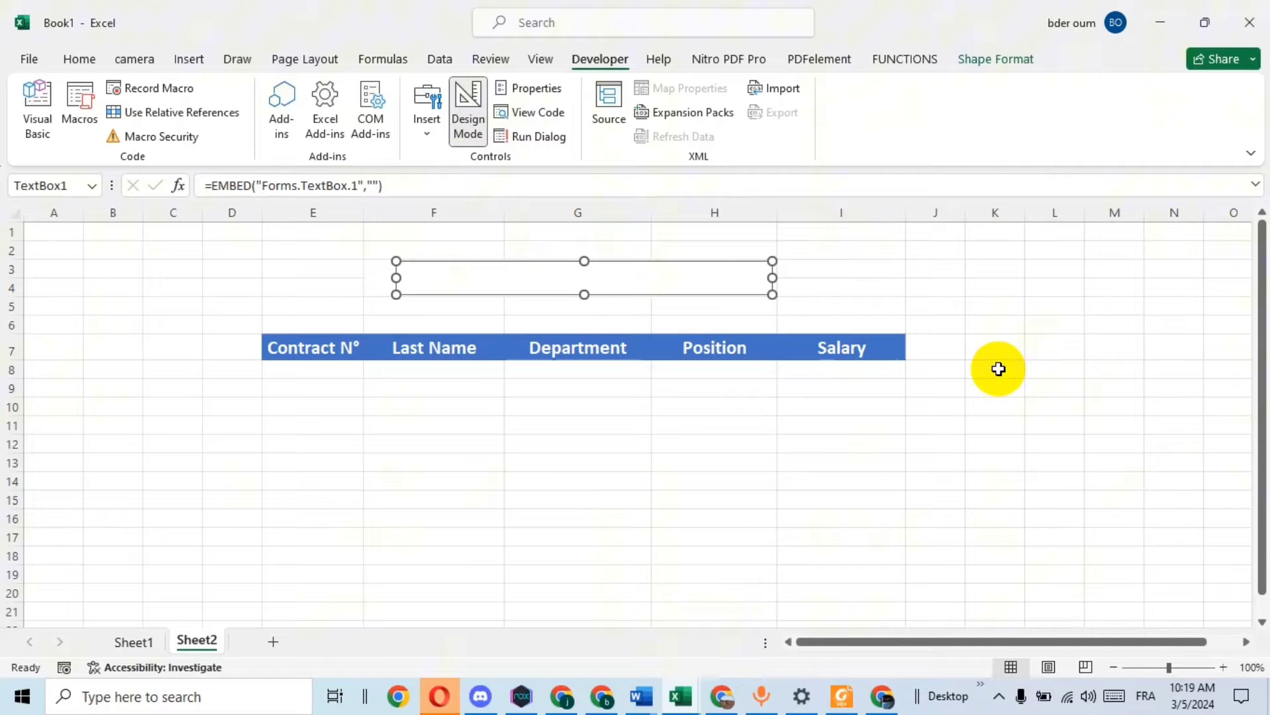
{"action": "left_click", "coordinate": [304, 371]}
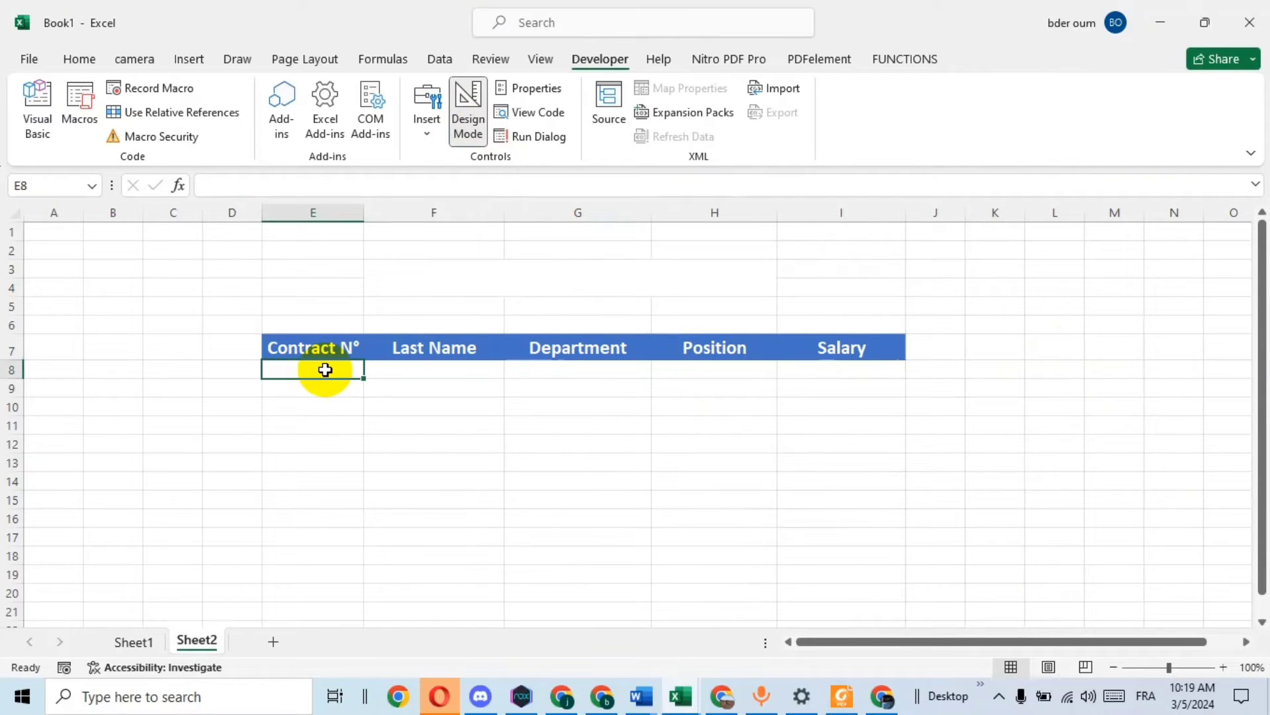
Start a FILTER formula in E8 using the Sheet1 database table as the array.
{"action": "type", "text": "="}
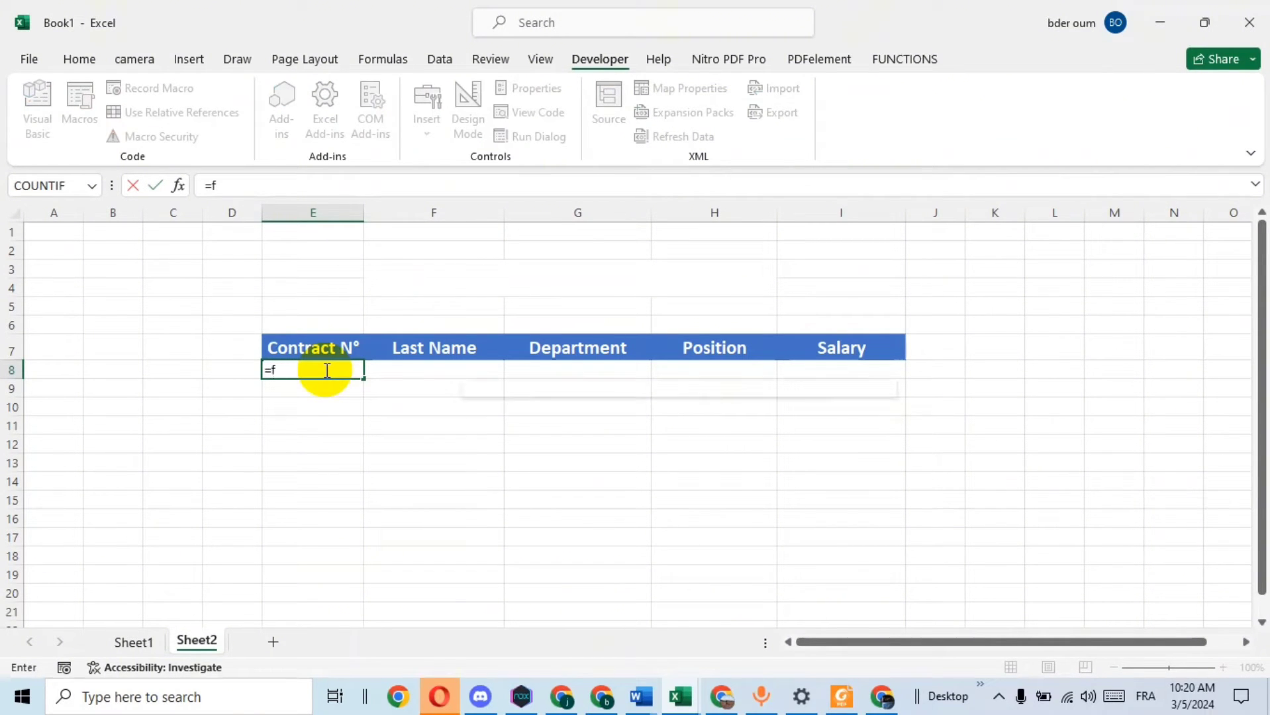
{"action": "type", "text": "filt"}
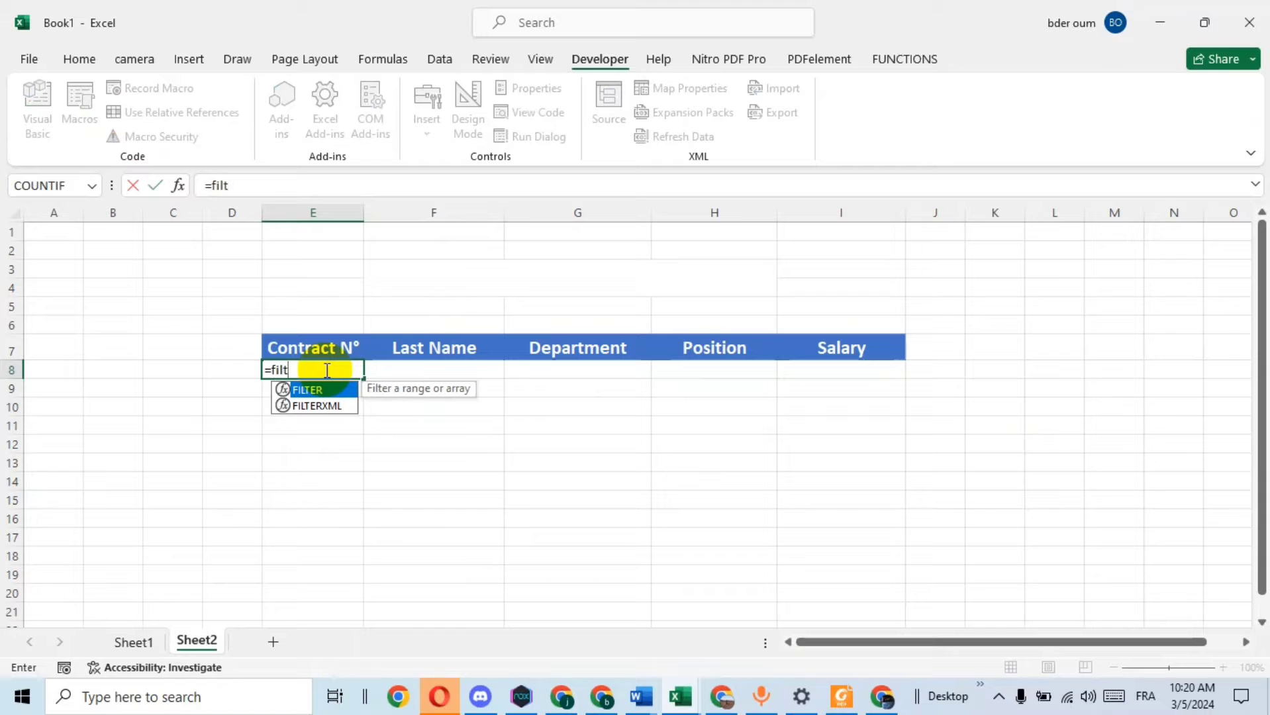
{"action": "key", "text": "Tab"}
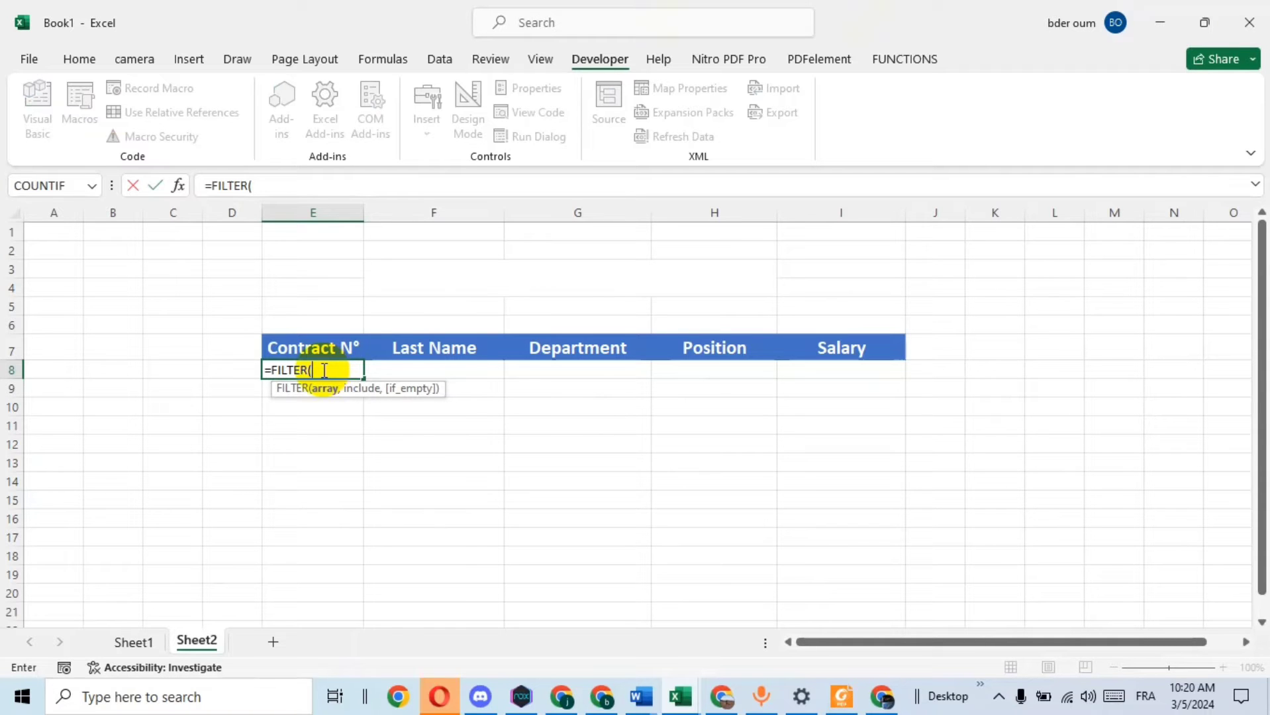
{"action": "left_click", "coordinate": [136, 643]}
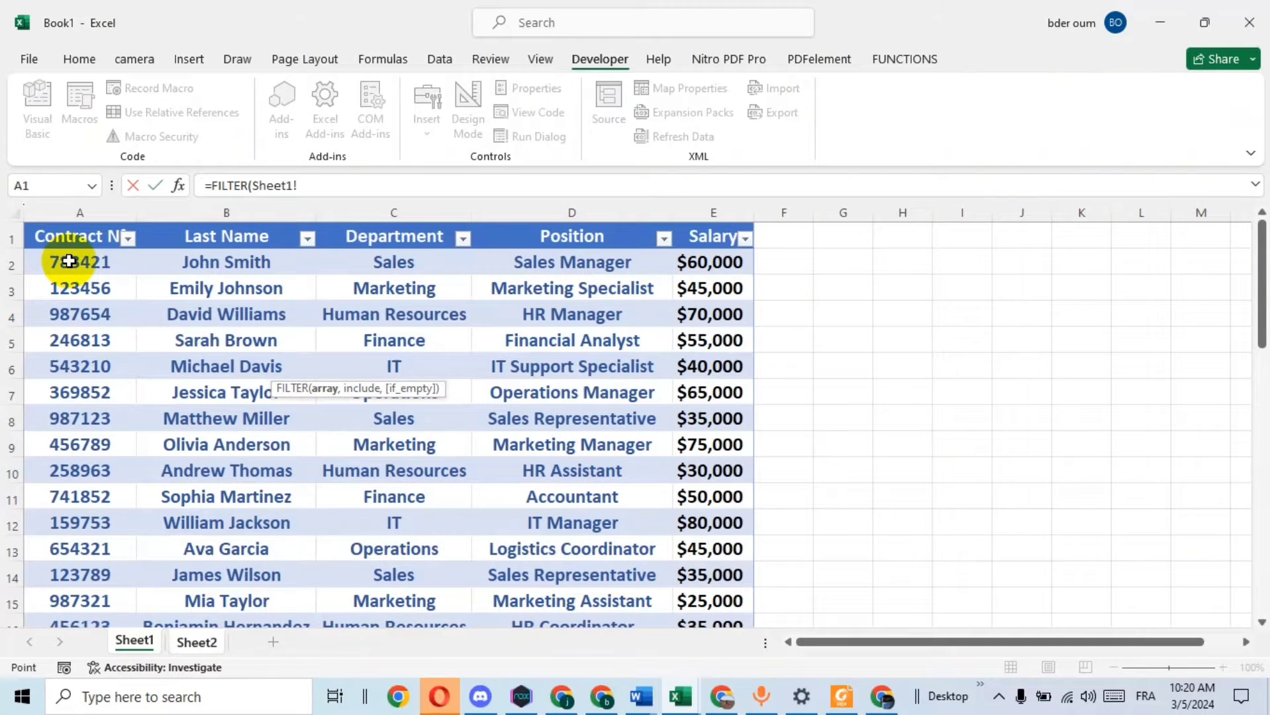
{"action": "mouse_move", "coordinate": [69, 261]}
{"action": "left_mouse_down"}
{"action": "mouse_move", "coordinate": [751, 479]}
{"action": "mouse_move", "coordinate": [747, 671]}
{"action": "left_mouse_up"}
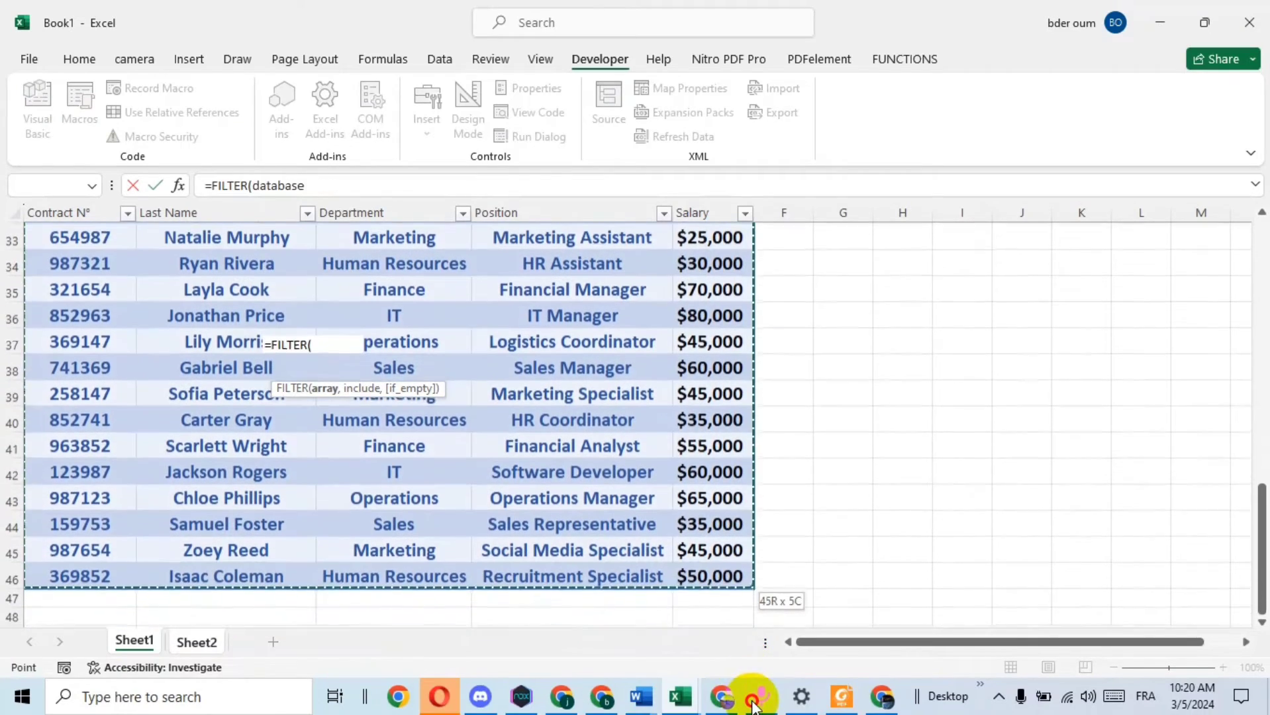
{"action": "left_click_drag", "start_coordinate": [747, 671], "coordinate": [753, 576]}
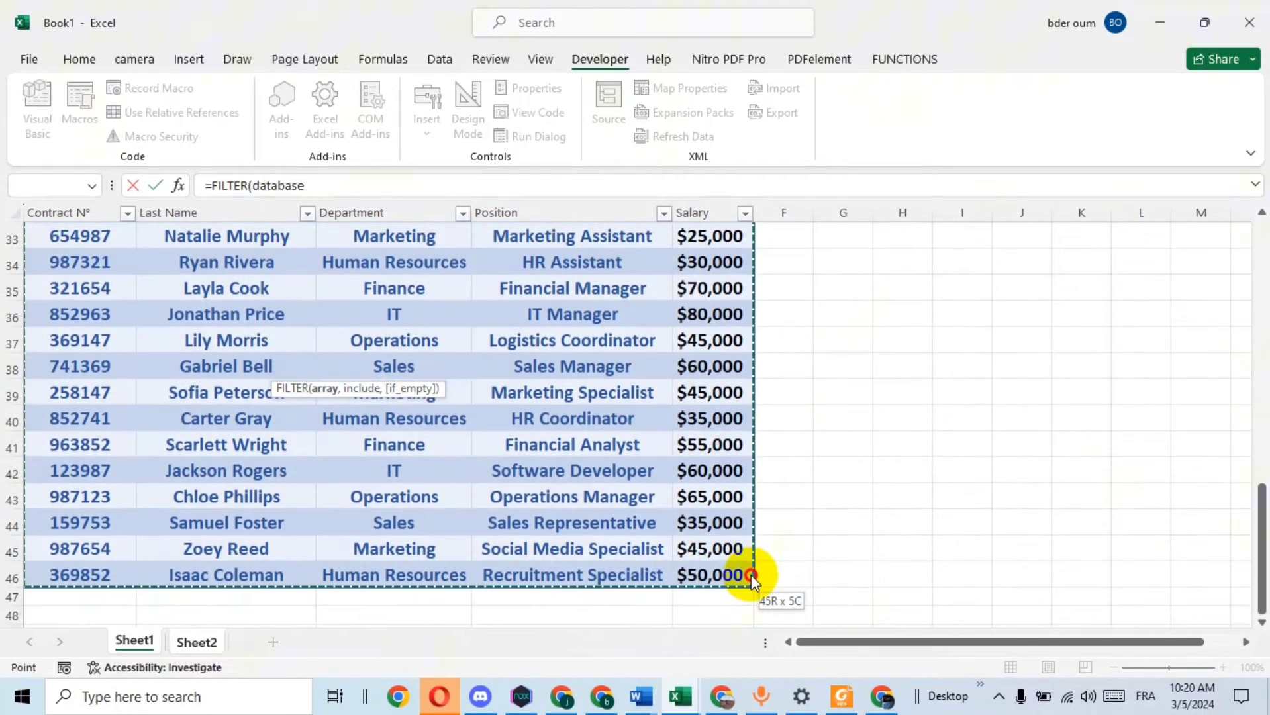
Add nested ISNUMBER and SEARCH functions to the FILTER formula.
{"action": "left_click", "coordinate": [357, 183]}
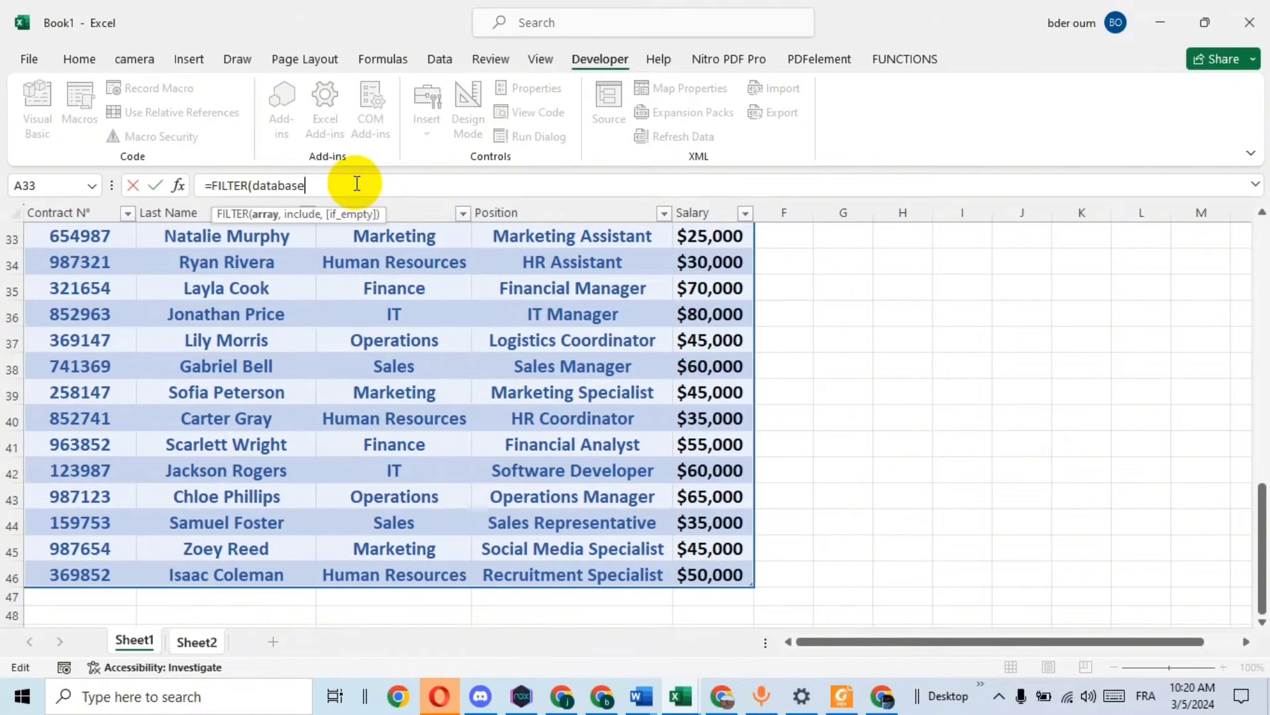
{"action": "type", "text": ","}
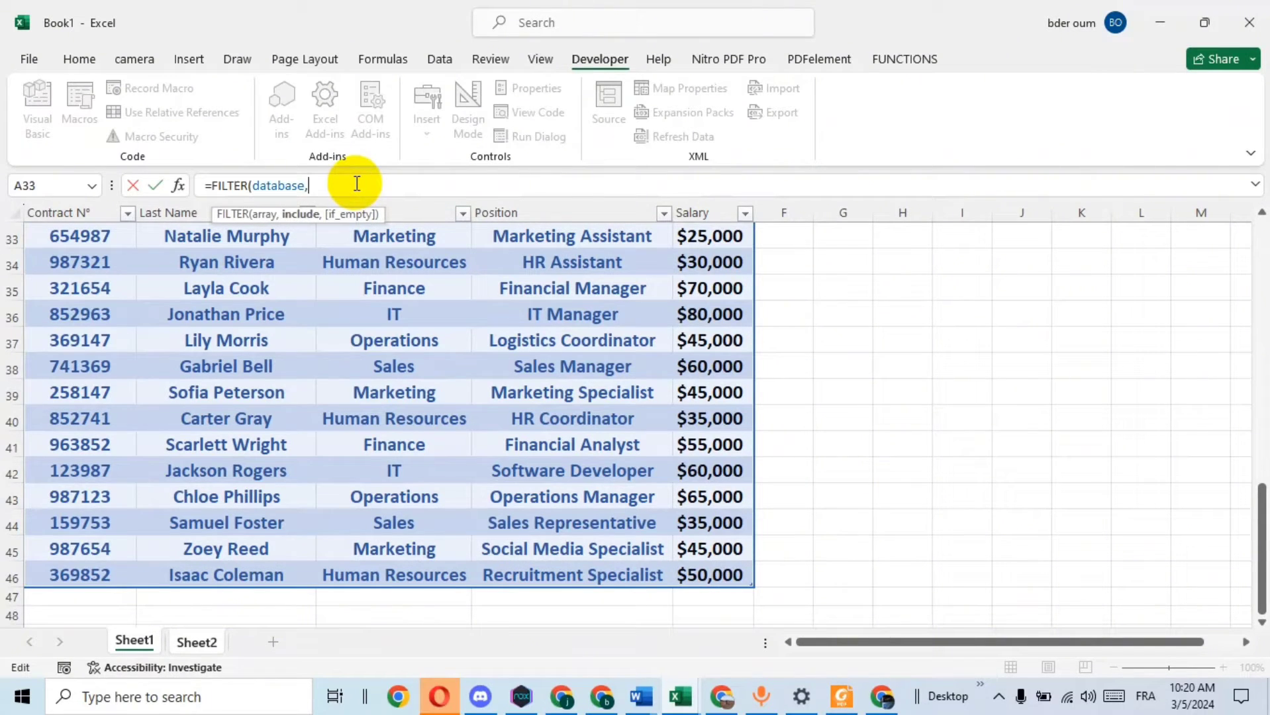
{"action": "type", "text": "i"}
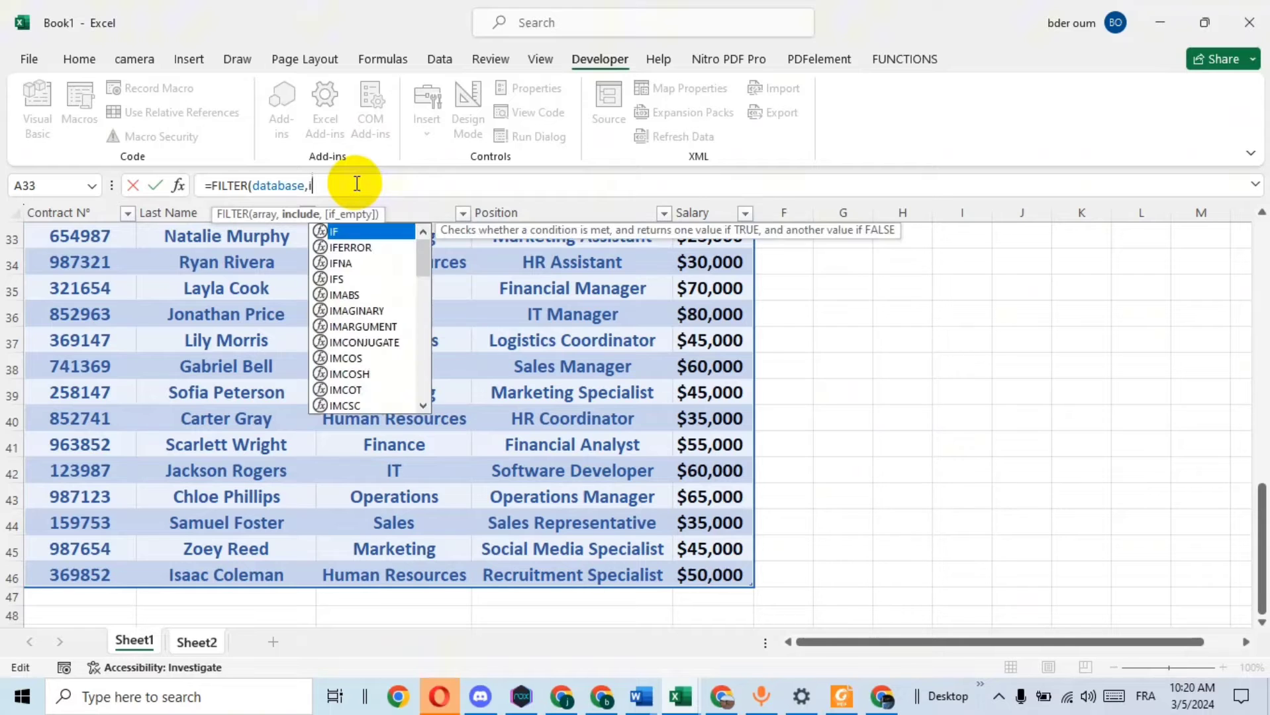
{"action": "type", "text": "snu"}
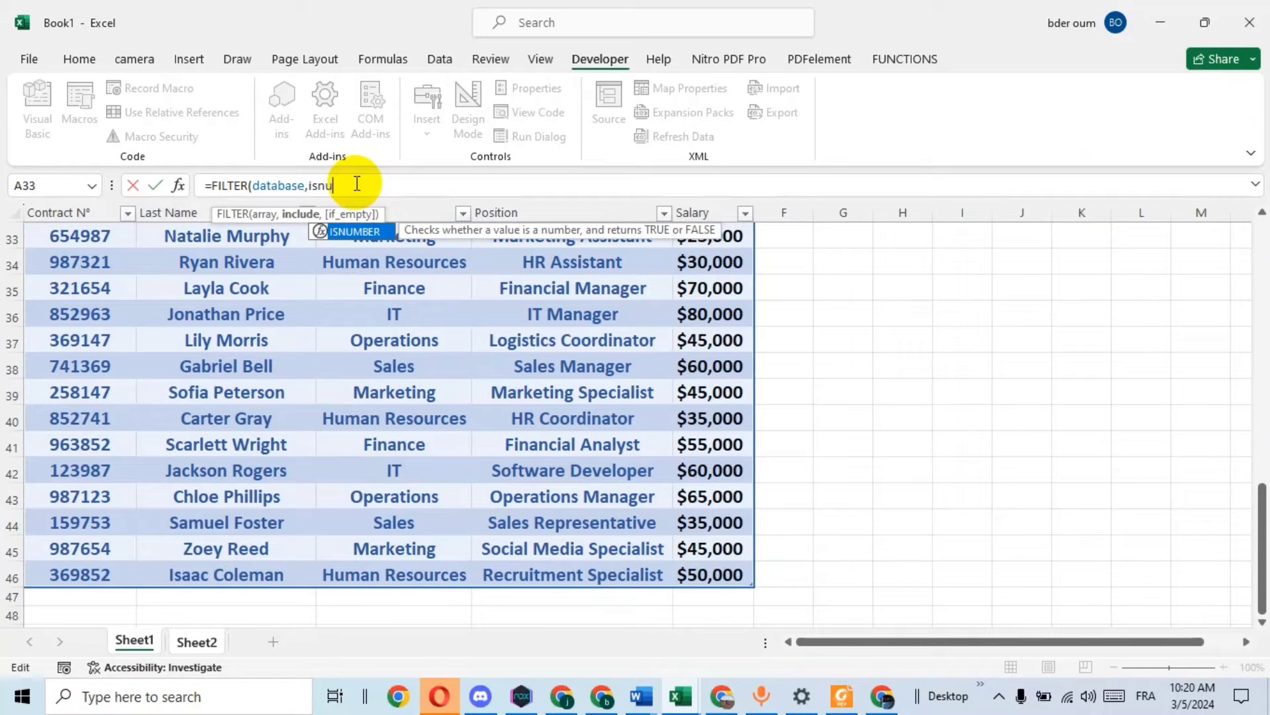
{"action": "double_click", "coordinate": [366, 229]}
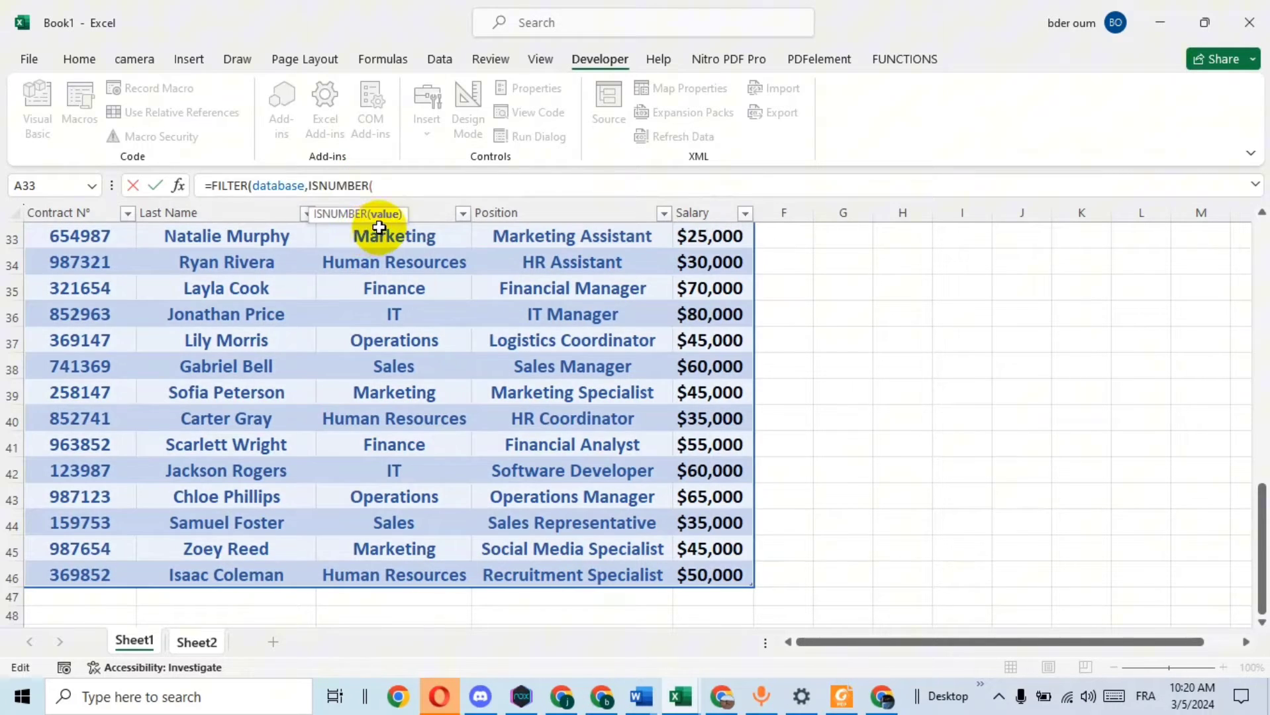
{"action": "type", "text": "se"}
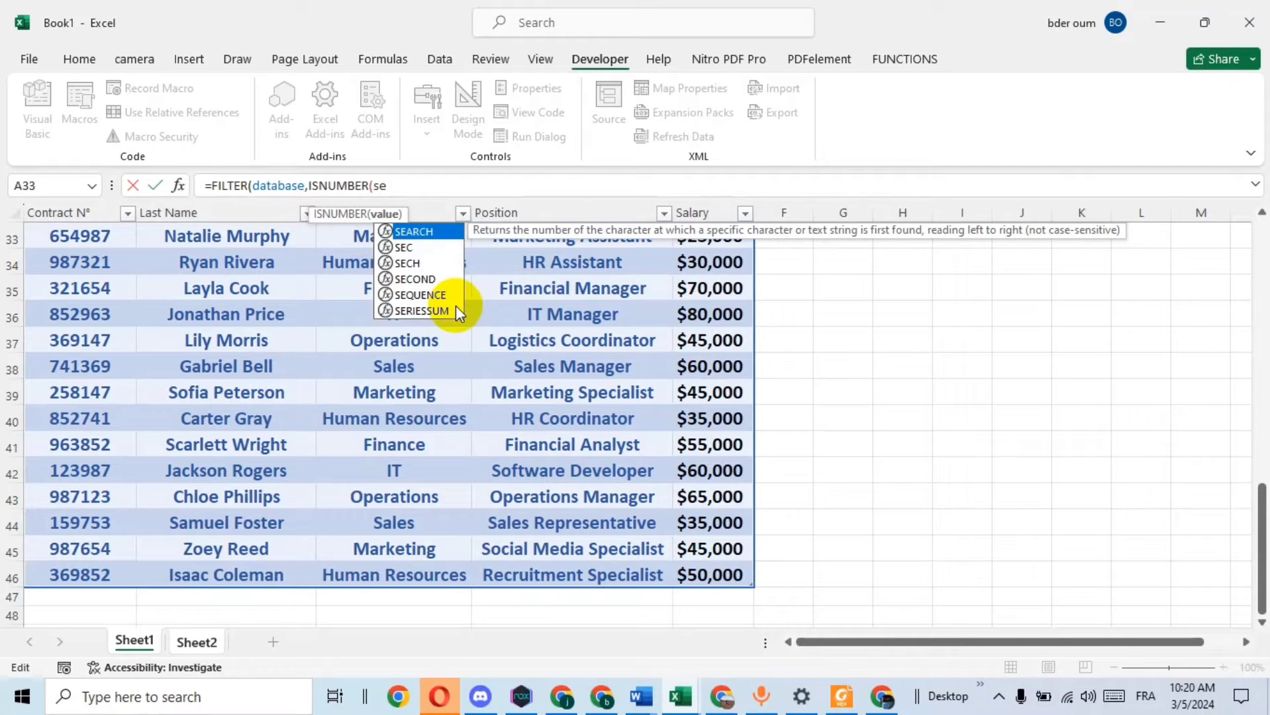
{"action": "type", "text": "a"}
{"action": "key", "text": "Tab"}
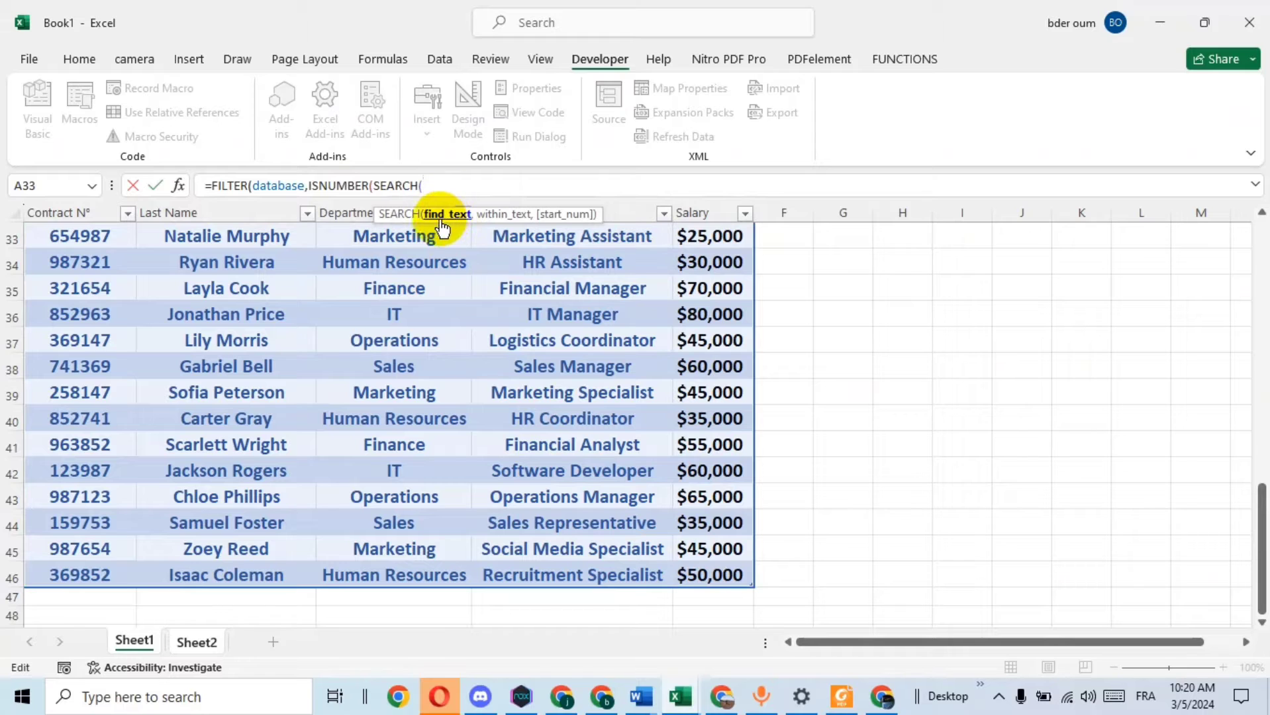
{"action": "scroll", "coordinate": [295, 563], "scroll_direction": "up", "scroll_amount": 3}
{"action": "scroll", "coordinate": [332, 556], "scroll_direction": "up", "scroll_amount": 2}
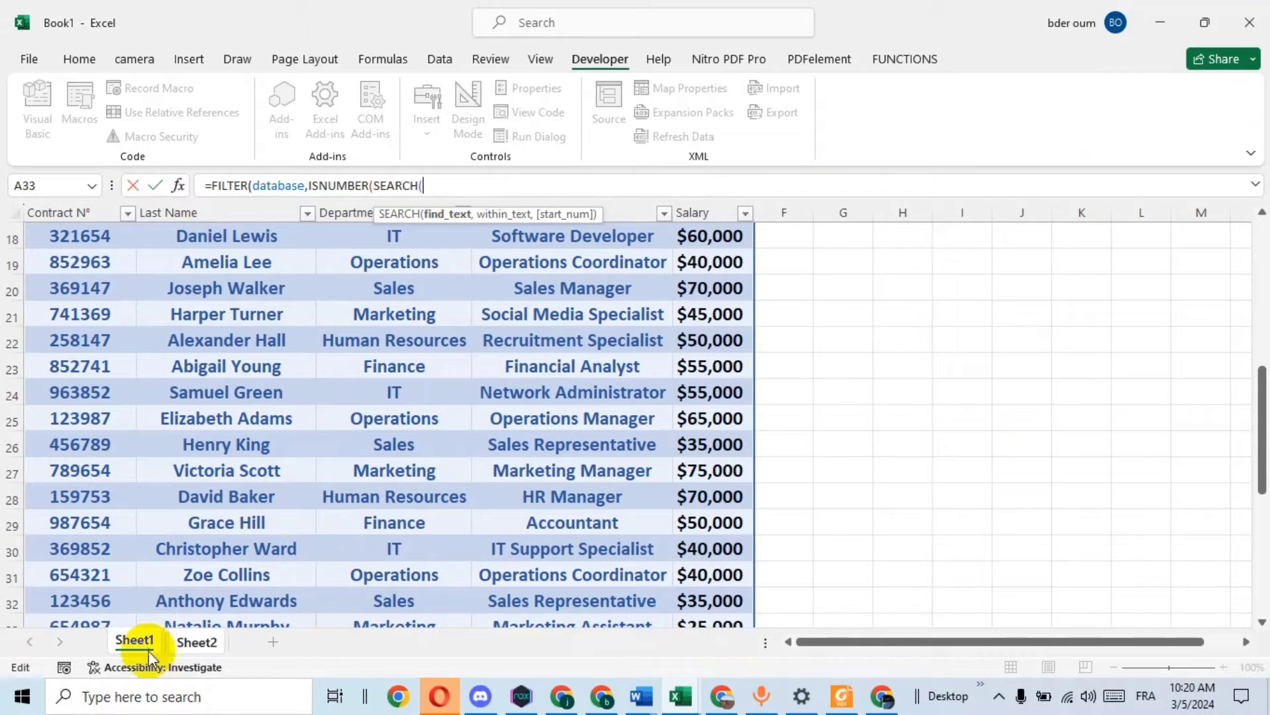
{"action": "scroll", "coordinate": [431, 311], "scroll_direction": "up", "scroll_amount": 2}
{"action": "scroll", "coordinate": [438, 353], "scroll_direction": "up", "scroll_amount": 4}
Search for absolute $F$3 within the Contract N° column, closing with a "not found" fallback.
{"action": "left_click", "coordinate": [192, 641]}
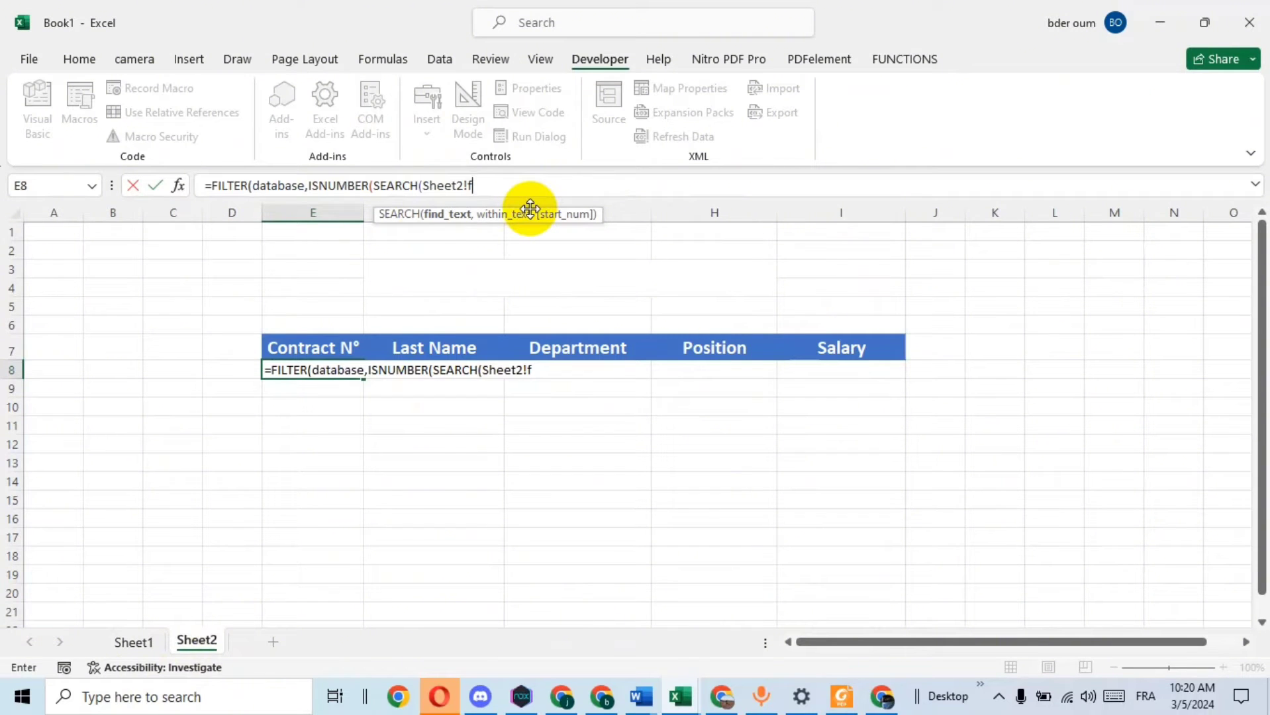
{"action": "type", "text": "3"}
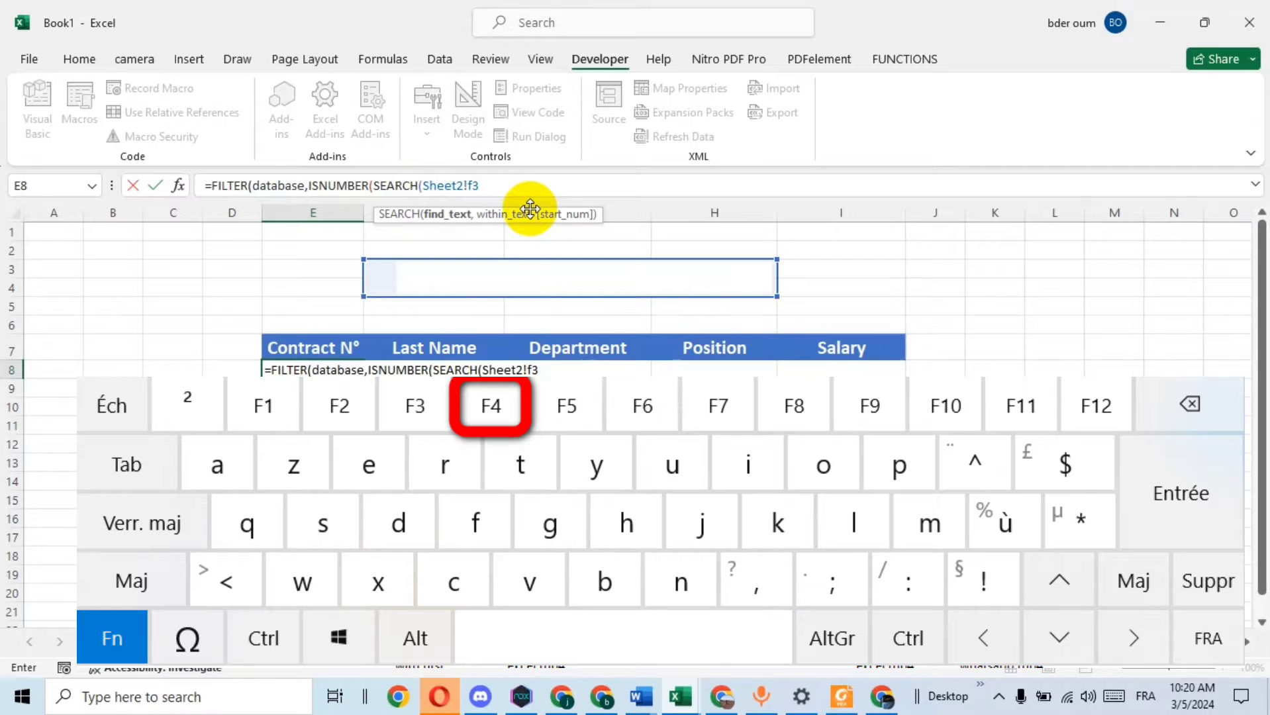
{"action": "key", "text": "F4"}
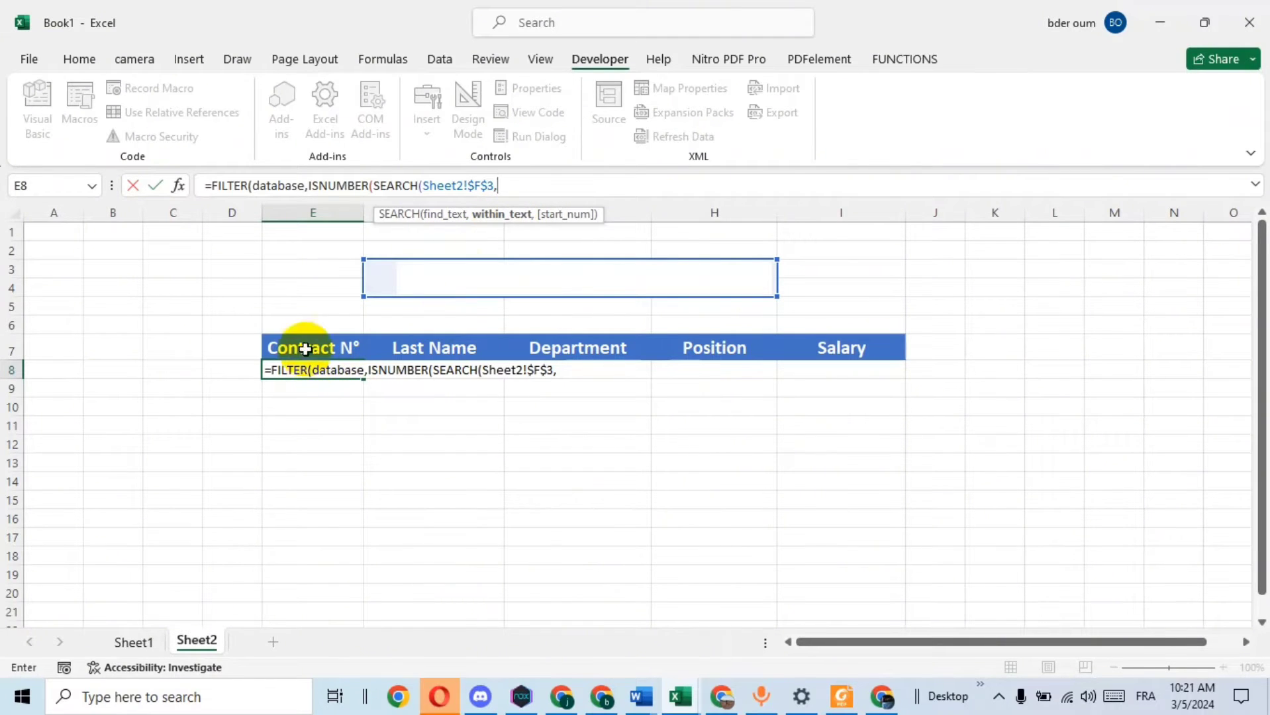
{"action": "left_click", "coordinate": [132, 642]}
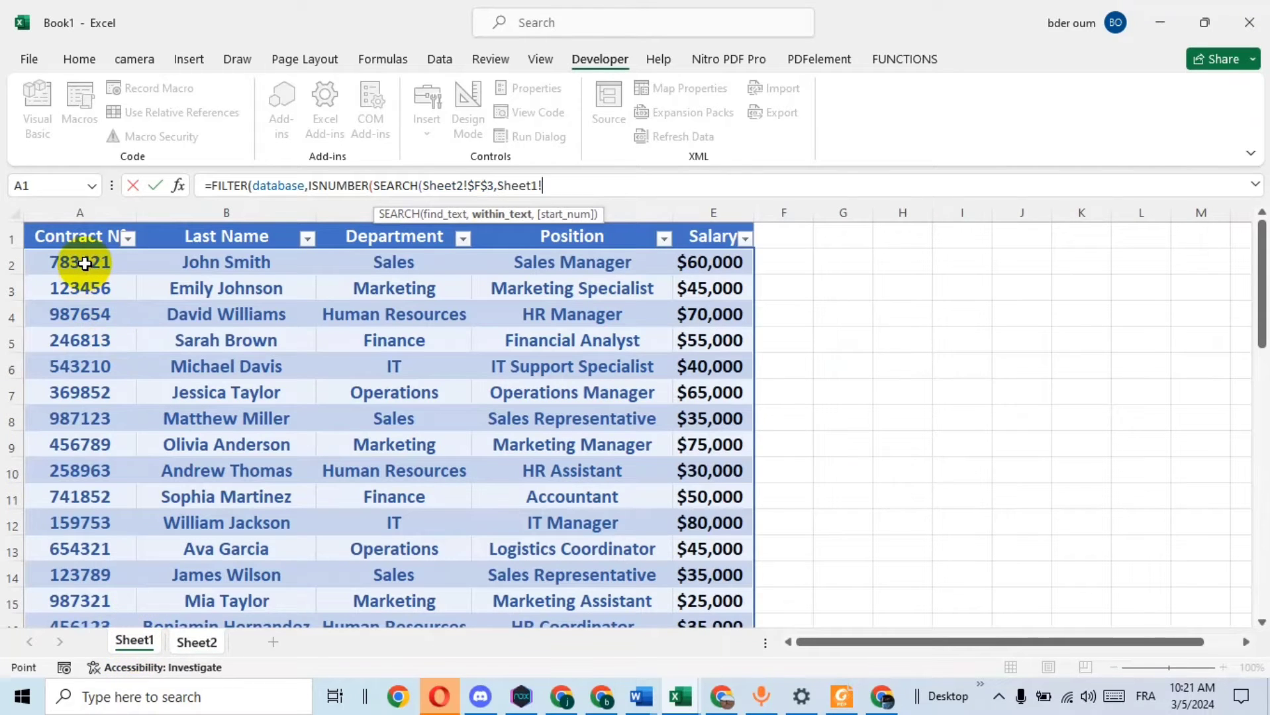
{"action": "left_click_drag", "start_coordinate": [85, 263], "coordinate": [79, 683]}
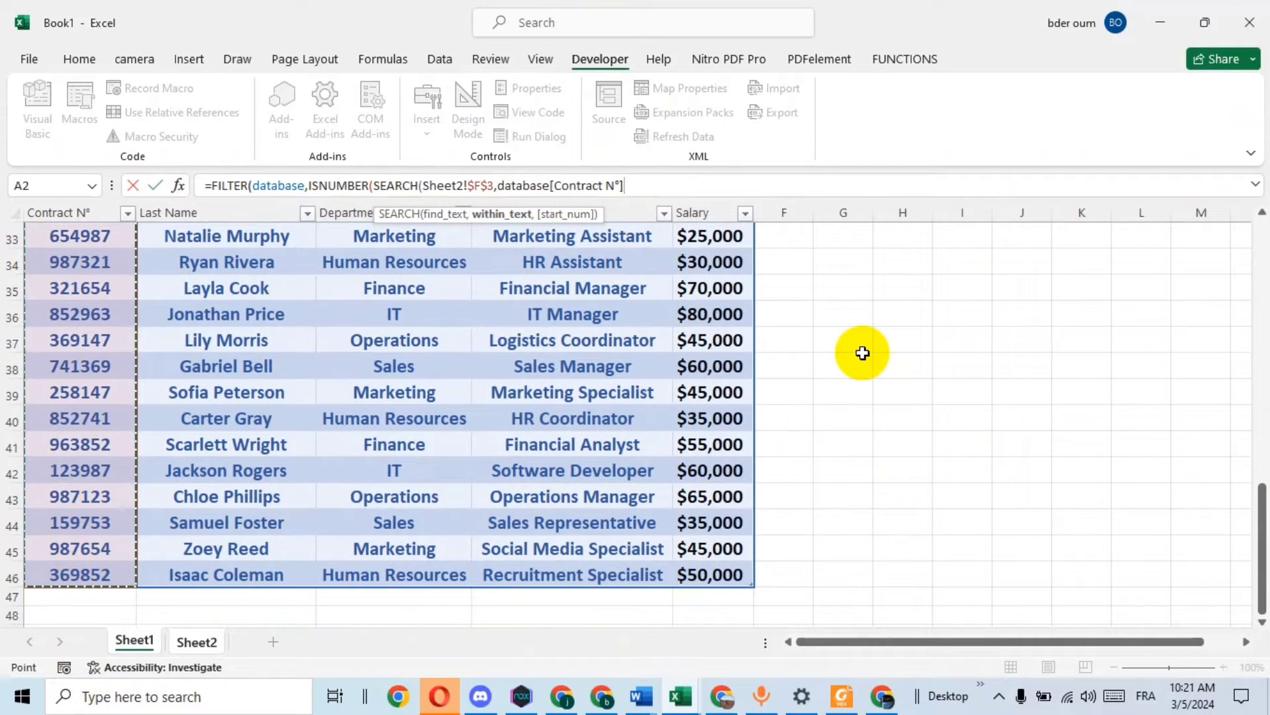
{"action": "type", "text": ")),\"not found"}
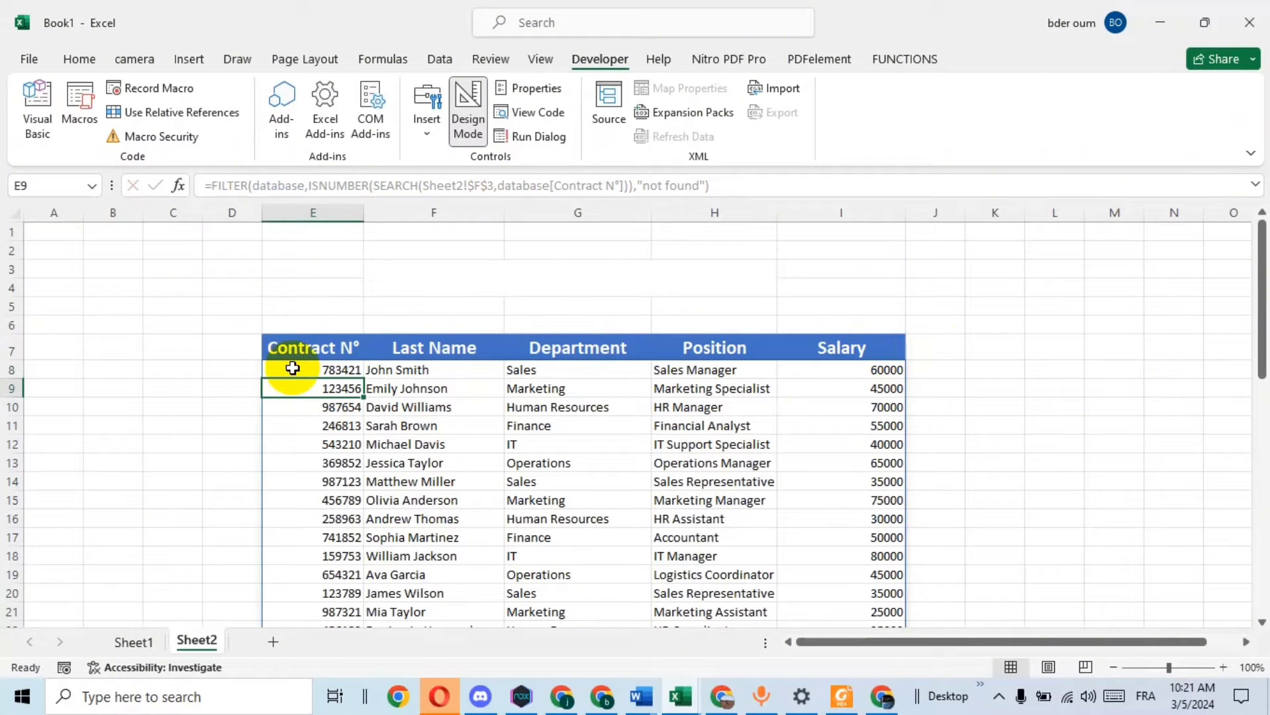
Make columns E to I centered, bold and size 12.
{"action": "left_click_drag", "start_coordinate": [299, 211], "coordinate": [839, 199]}
{"action": "left_click", "coordinate": [91, 60]}
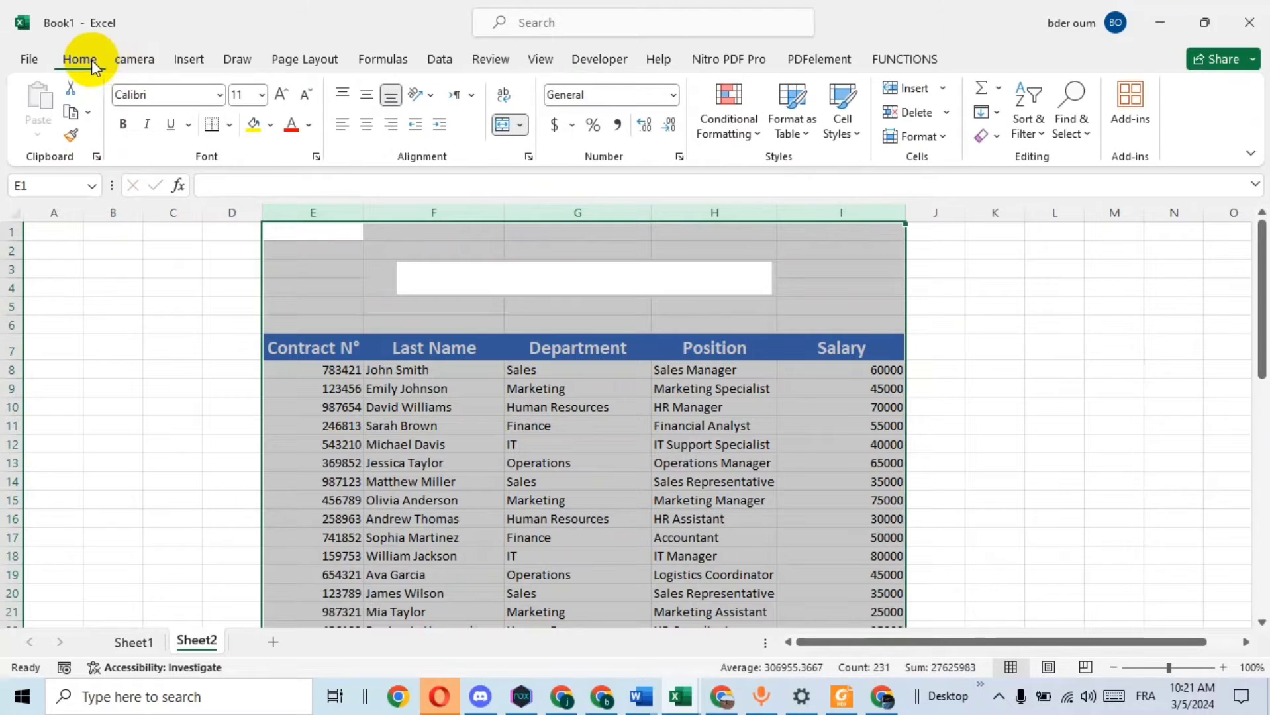
{"action": "left_click", "coordinate": [367, 125]}
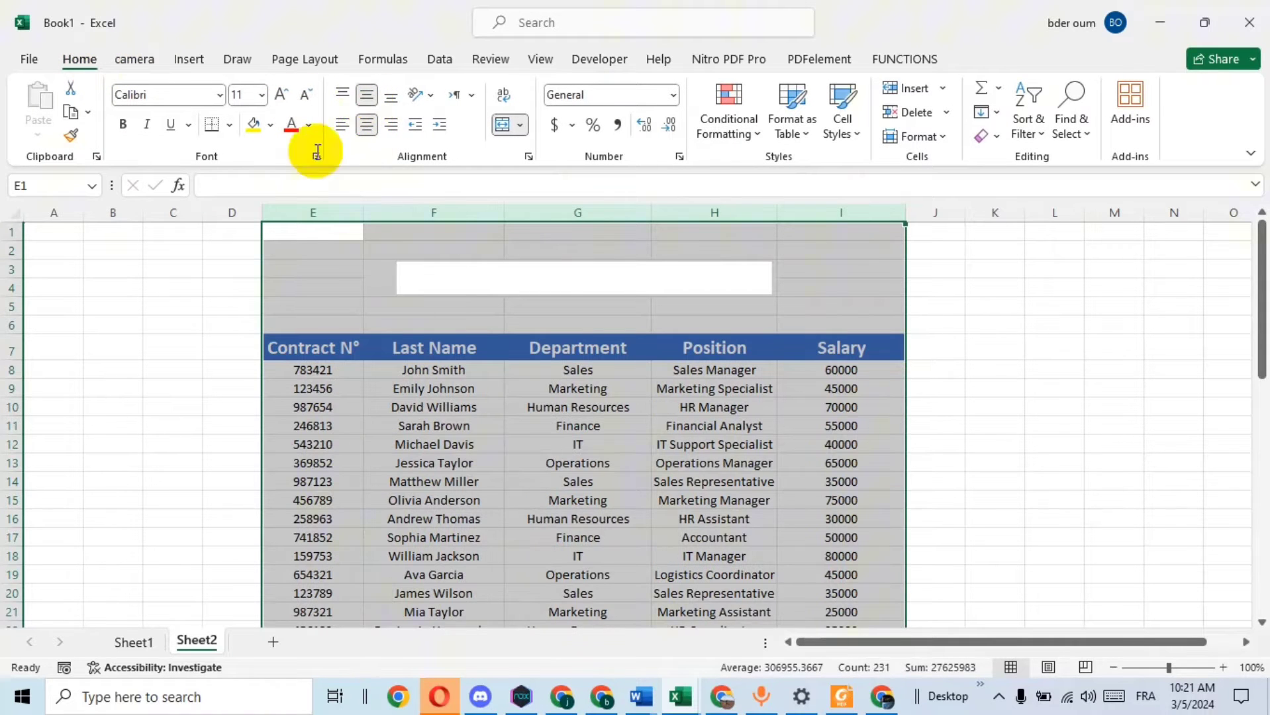
{"action": "left_click", "coordinate": [123, 124]}
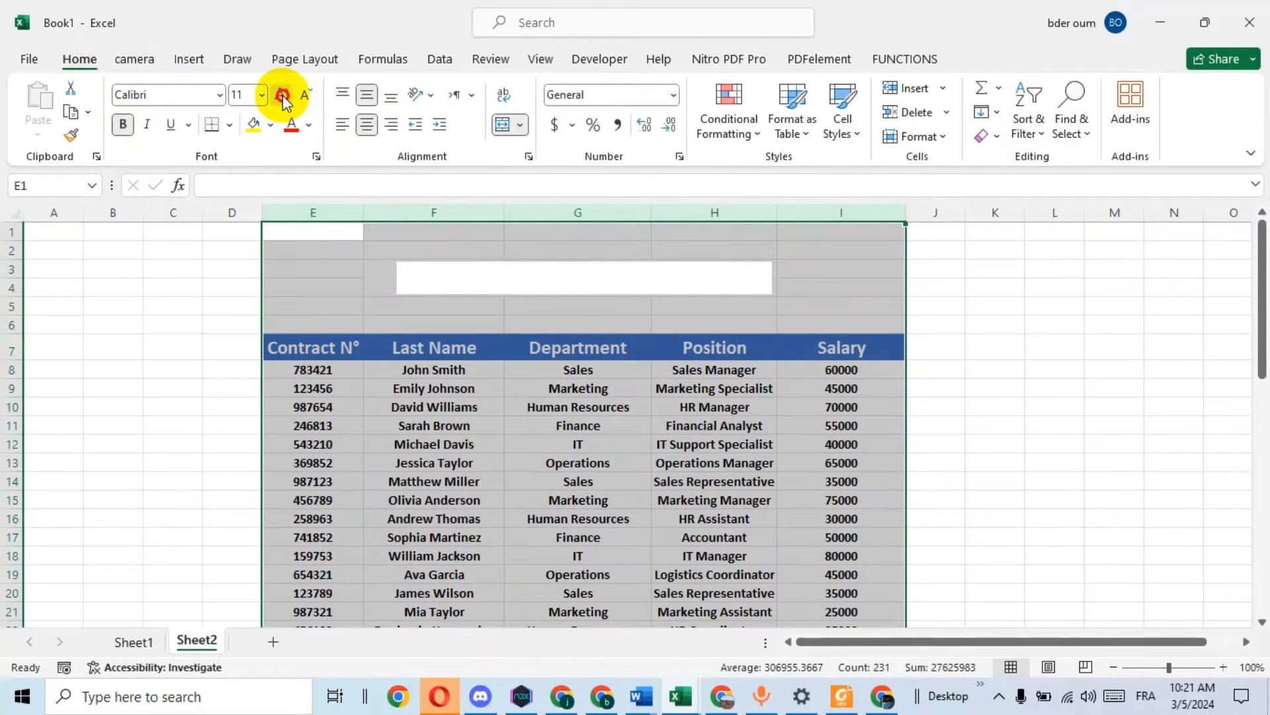
{"action": "left_click", "coordinate": [281, 94]}
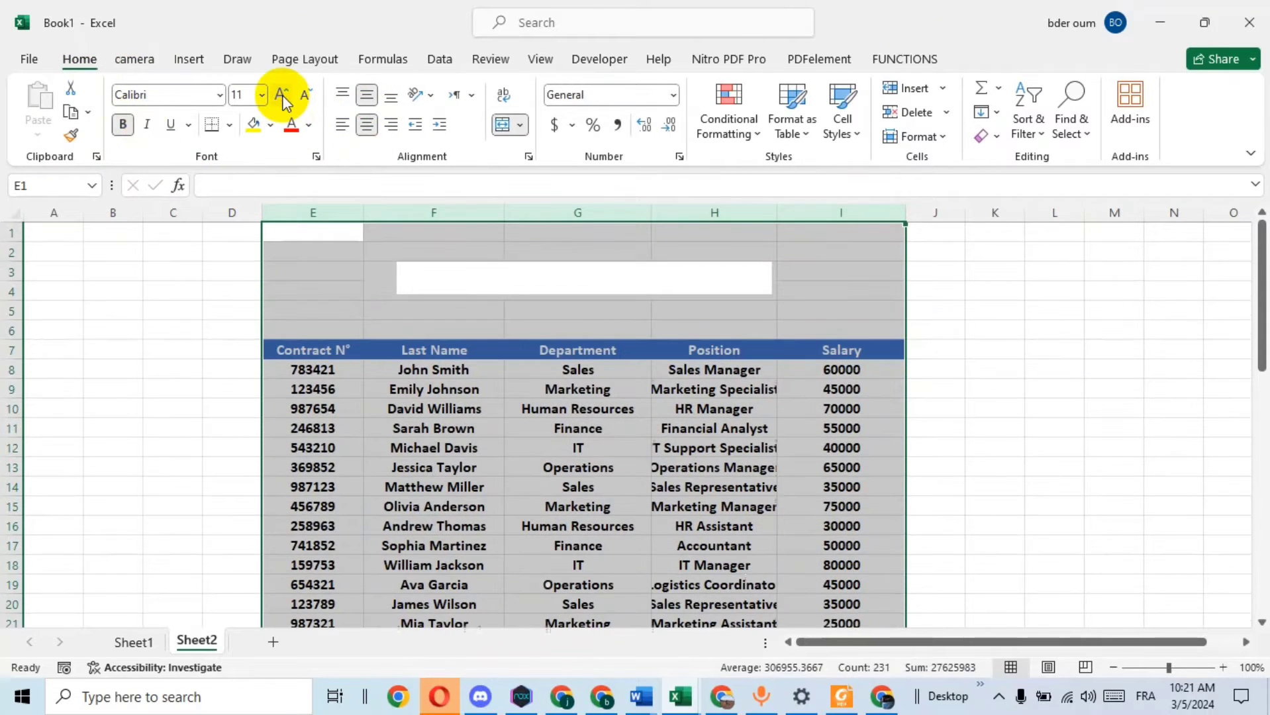
{"action": "left_click", "coordinate": [1054, 387]}
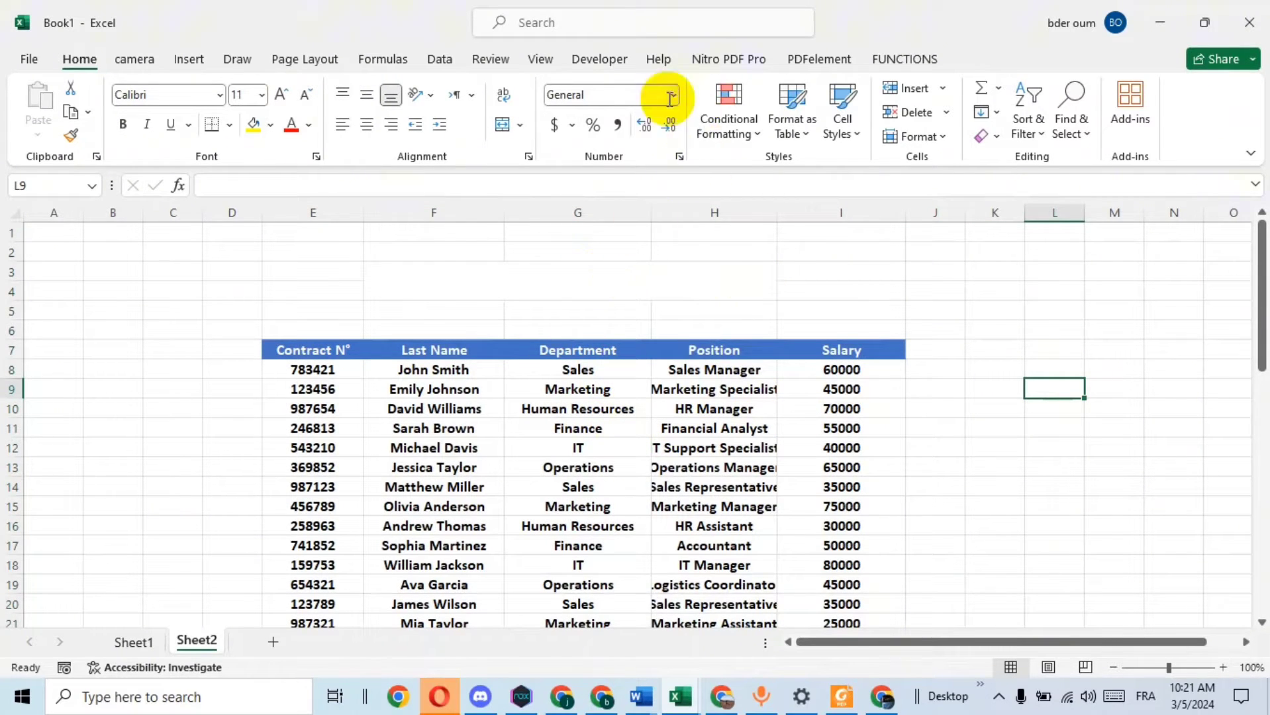
Exit Design Mode and test the search box with 15, then clear it.
{"action": "left_click", "coordinate": [610, 60]}
{"action": "left_click", "coordinate": [466, 120]}
{"action": "left_click", "coordinate": [569, 284]}
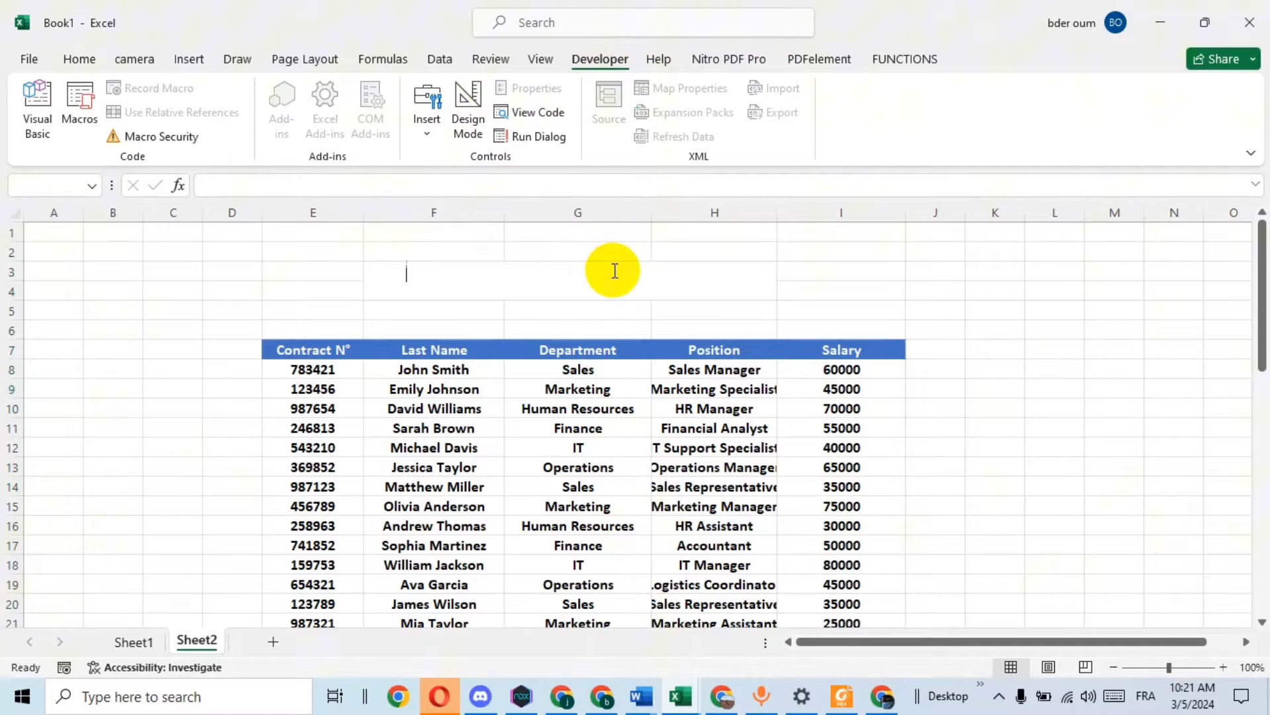
{"action": "type", "text": "1"}
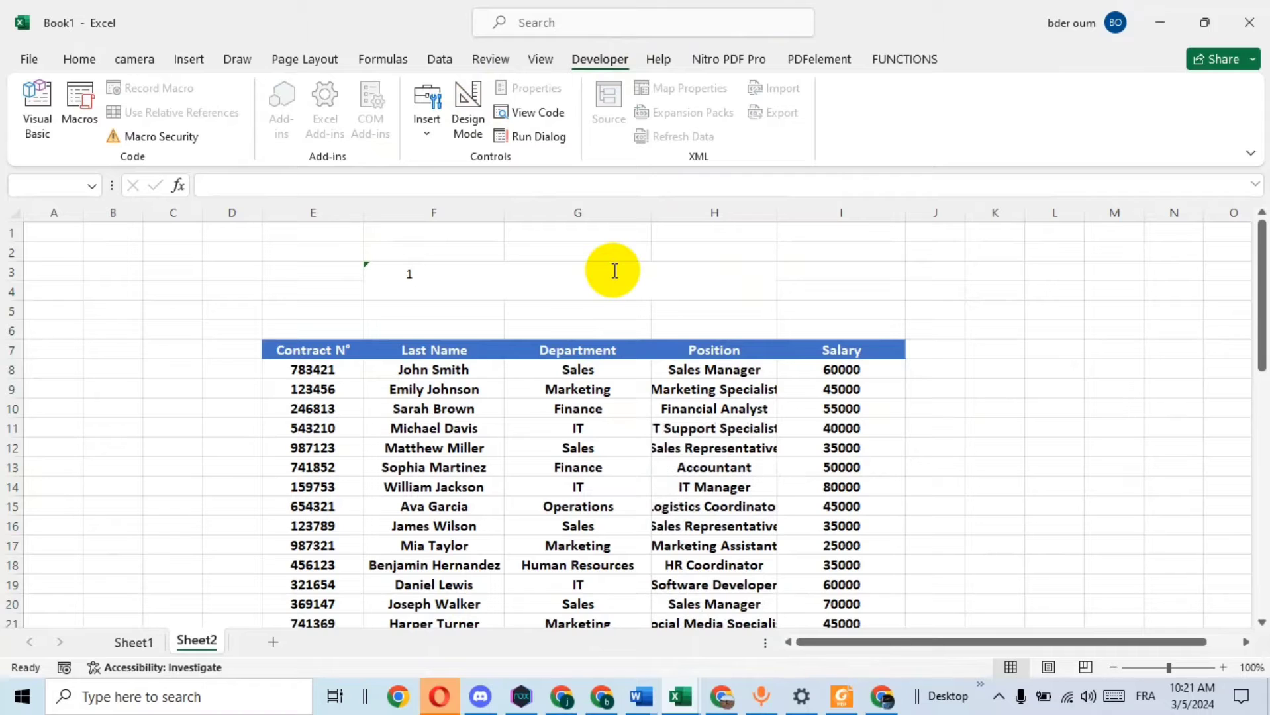
{"action": "type", "text": "5"}
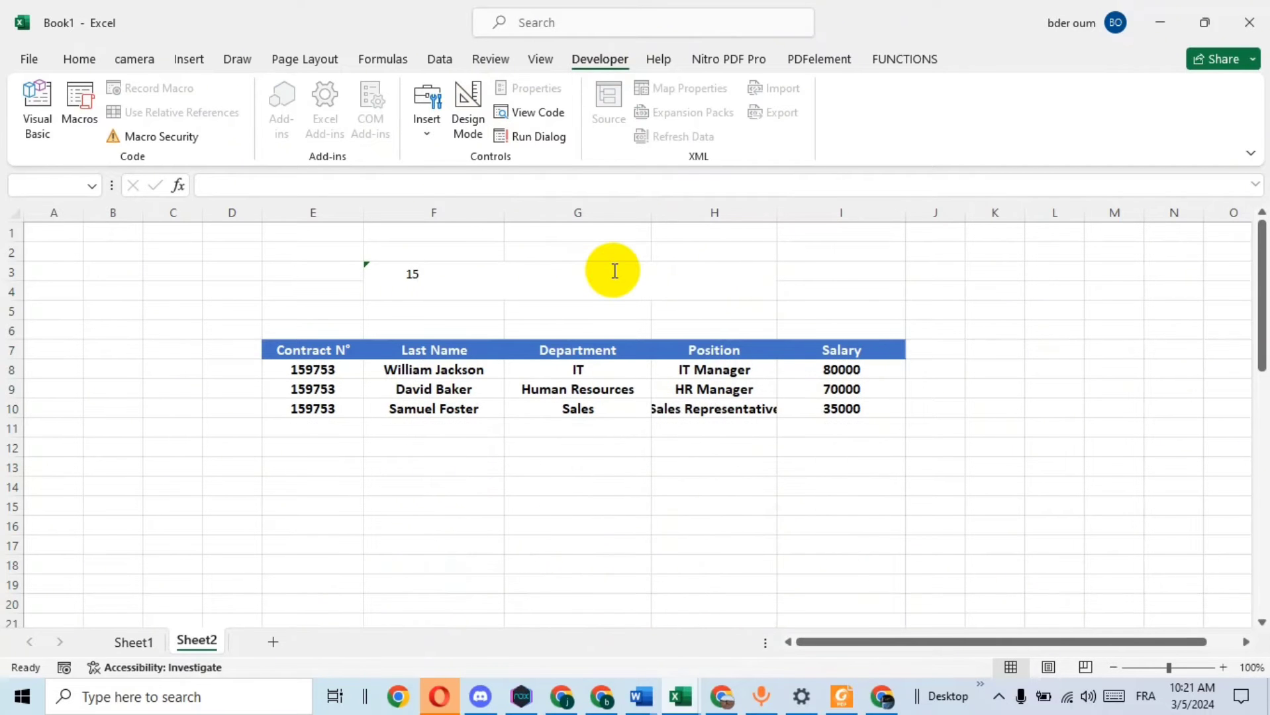
{"action": "key", "text": "BackSpace"}
{"action": "key", "text": "BackSpace"}
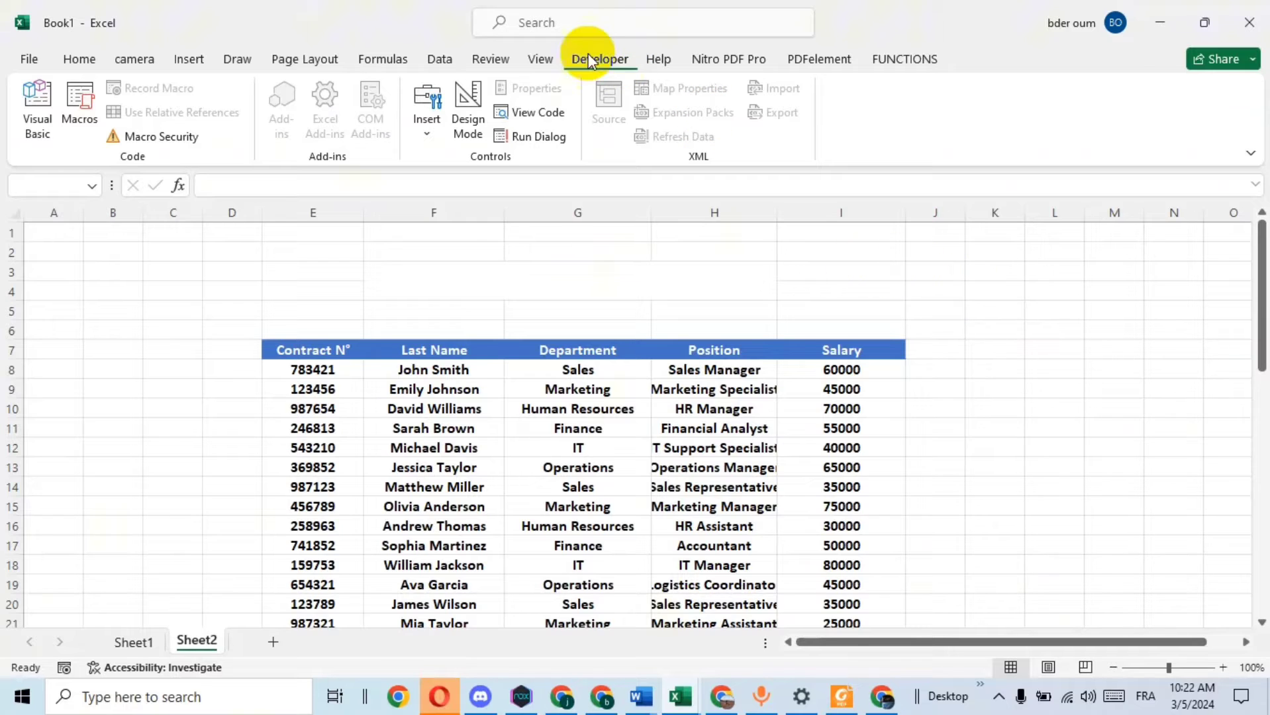
Uncheck Gridlines in the View options for Sheet2.
{"action": "left_click", "coordinate": [542, 61]}
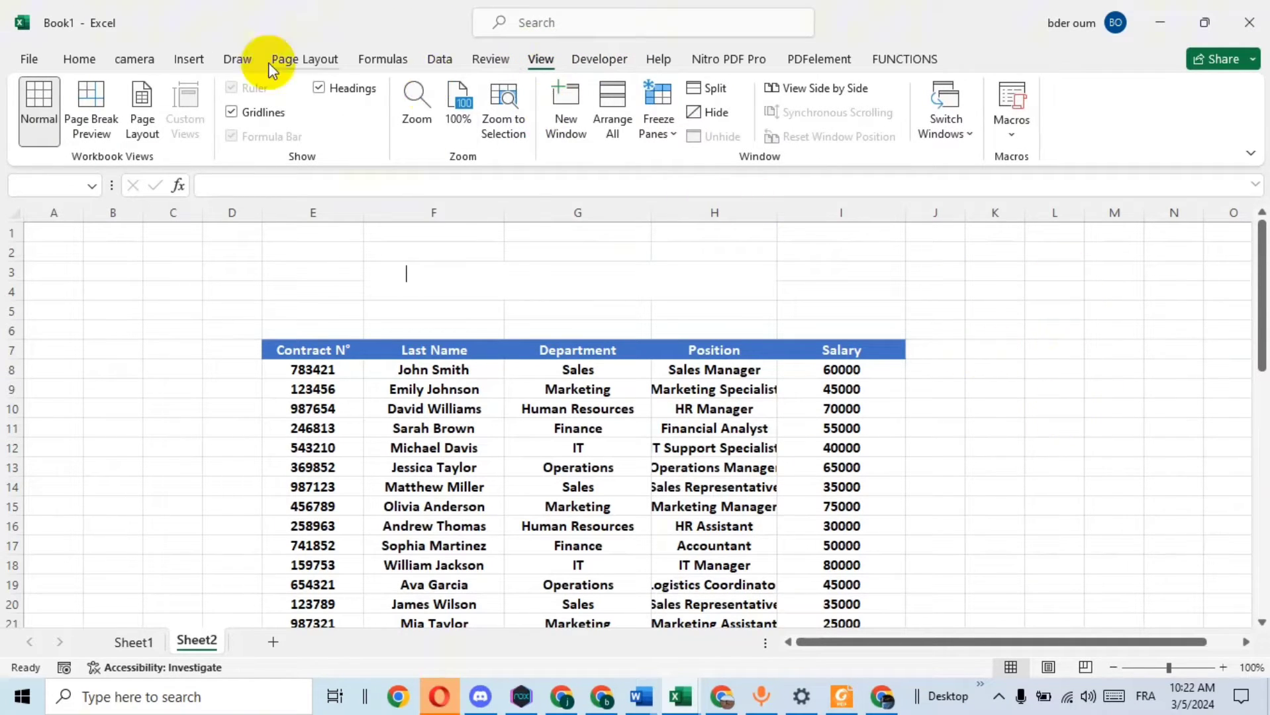
{"action": "left_click", "coordinate": [231, 111]}
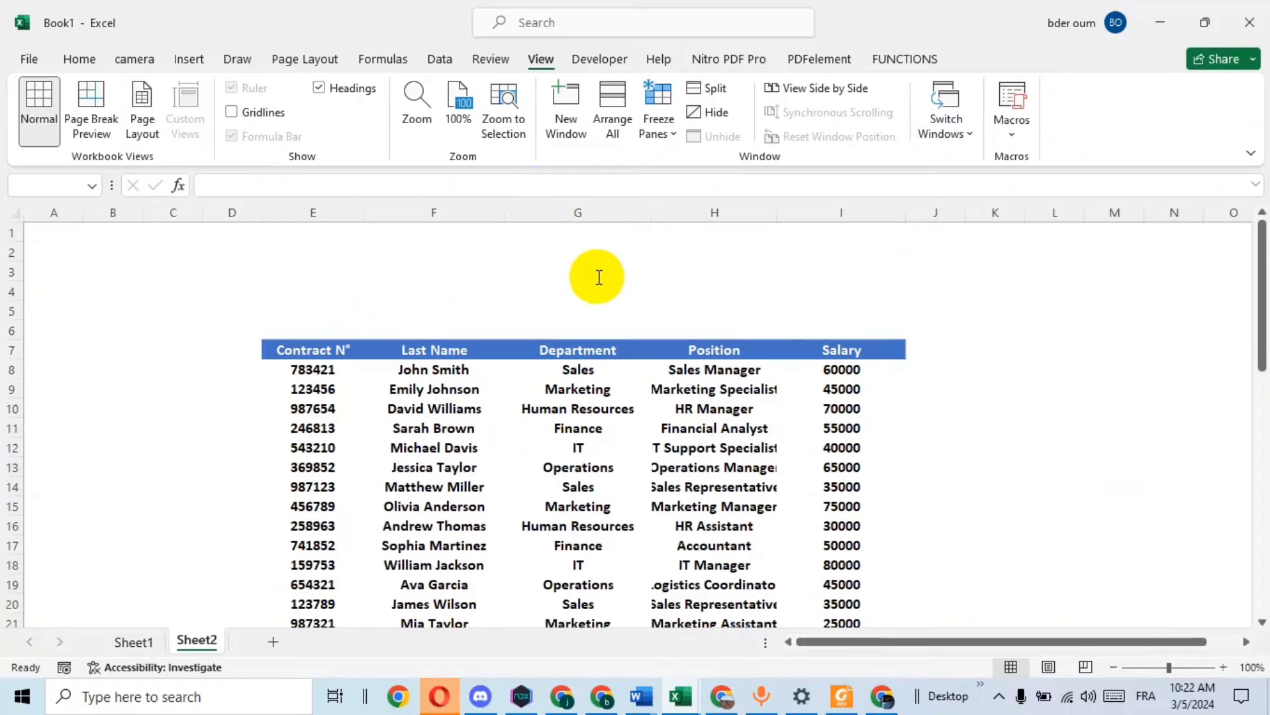
{"action": "left_click", "coordinate": [189, 61]}
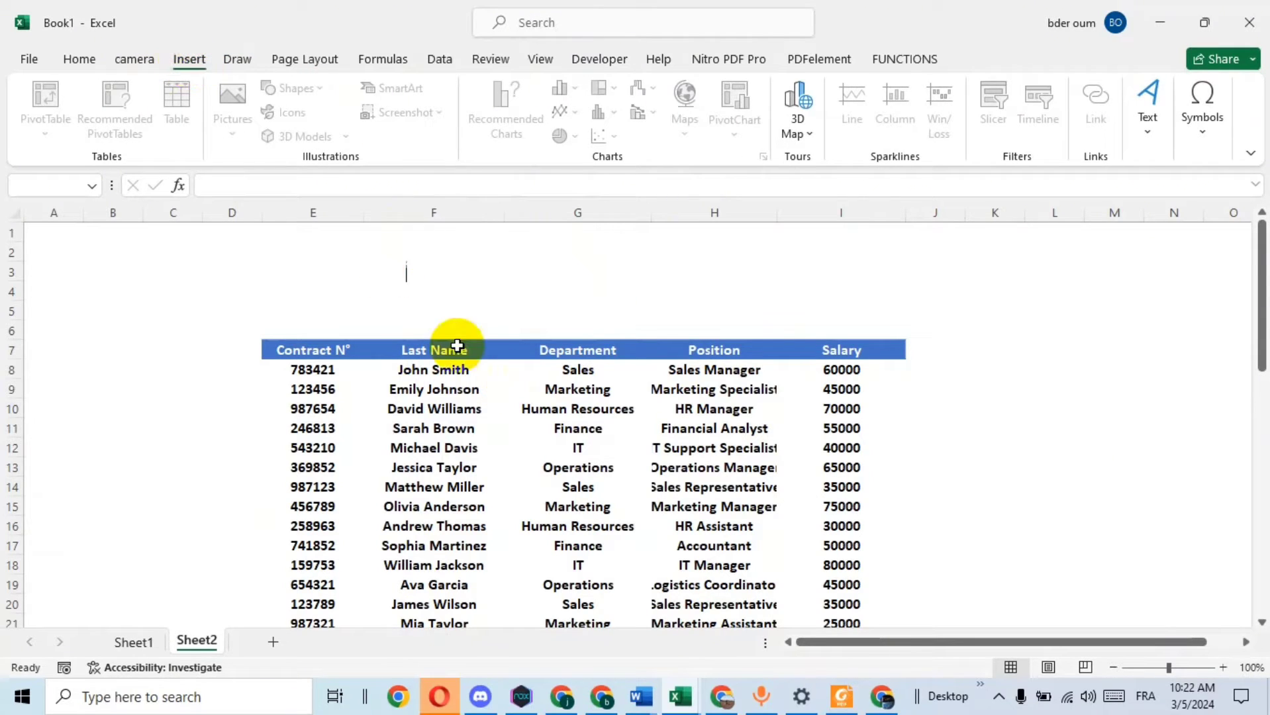
Draw a rounded rectangle above the table with fully rounded, pill-shaped ends.
{"action": "left_click", "coordinate": [171, 290]}
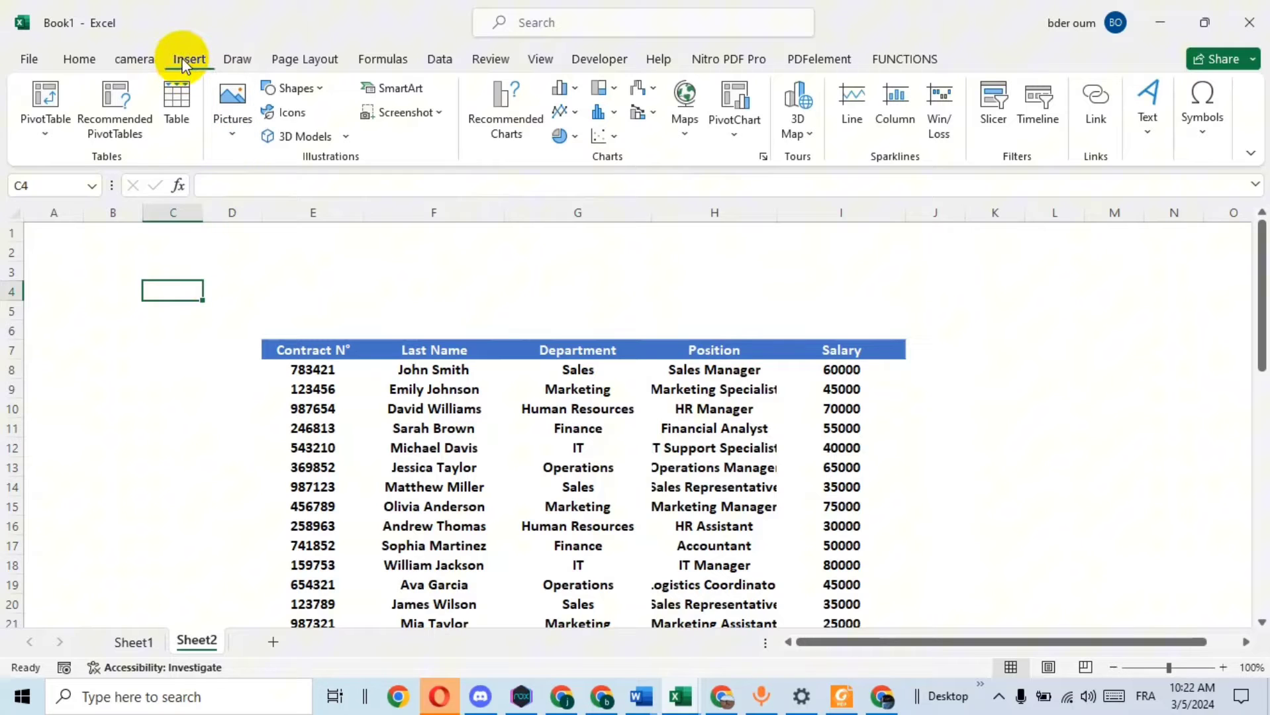
{"action": "left_click", "coordinate": [324, 93]}
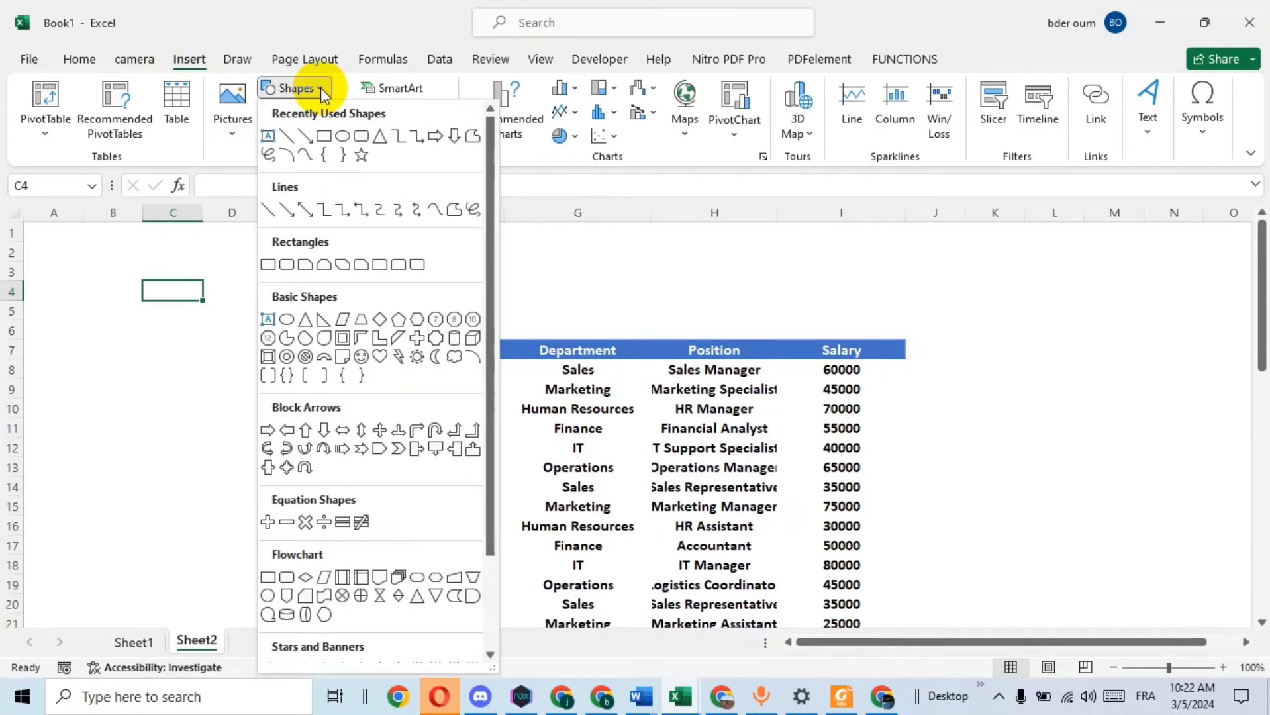
{"action": "left_click", "coordinate": [357, 140]}
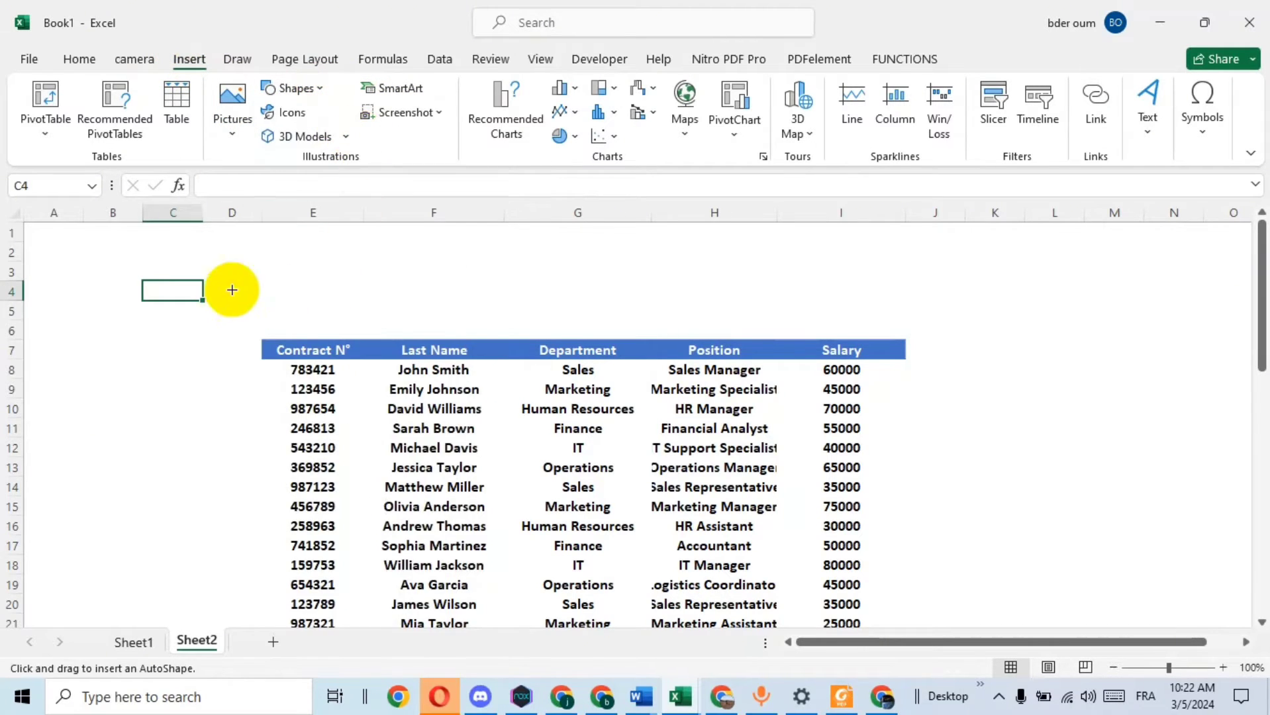
{"action": "mouse_move", "coordinate": [261, 264]}
{"action": "left_mouse_down"}
{"action": "mouse_move", "coordinate": [633, 317]}
{"action": "mouse_move", "coordinate": [785, 315]}
{"action": "left_mouse_up"}
{"action": "left_click_drag", "start_coordinate": [269, 264], "coordinate": [297, 270]}
{"action": "mouse_move", "coordinate": [388, 298]}
{"action": "left_mouse_down"}
{"action": "mouse_move", "coordinate": [499, 321]}
{"action": "mouse_move", "coordinate": [511, 295]}
{"action": "left_mouse_up"}
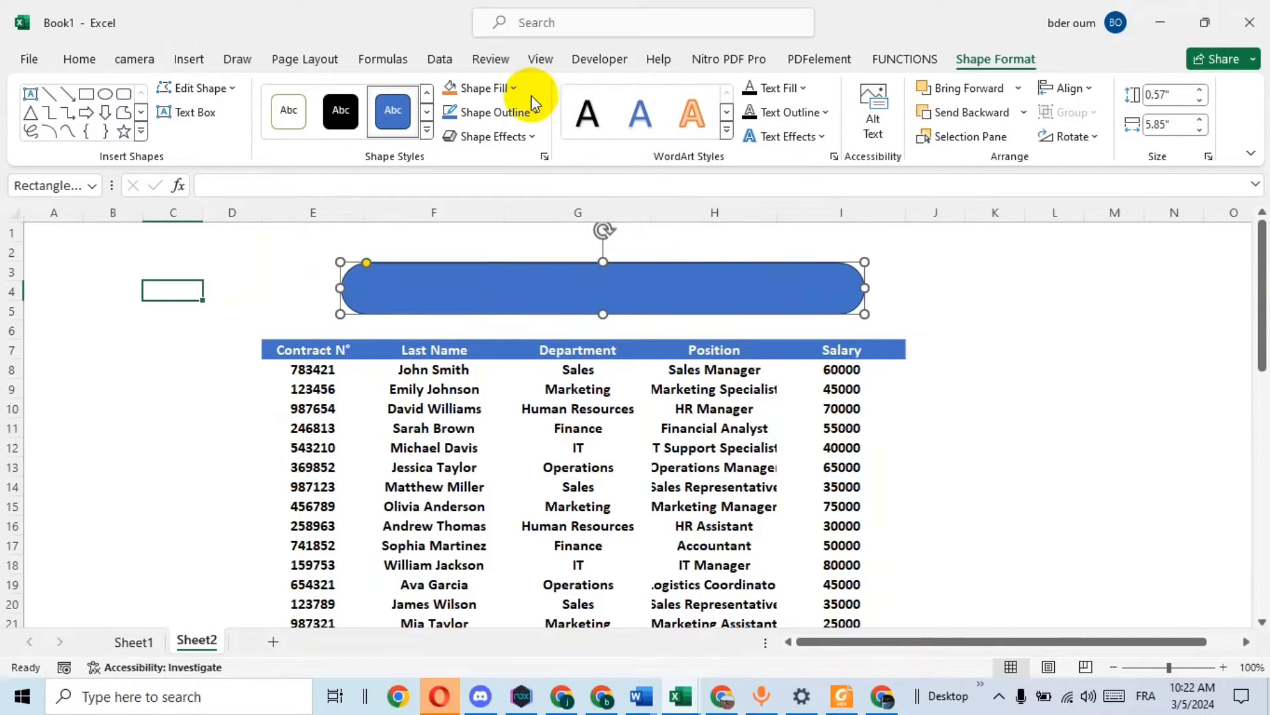
Style the pill with no fill, a 6 pt orange outline, and send it to back.
{"action": "left_click", "coordinate": [427, 129]}
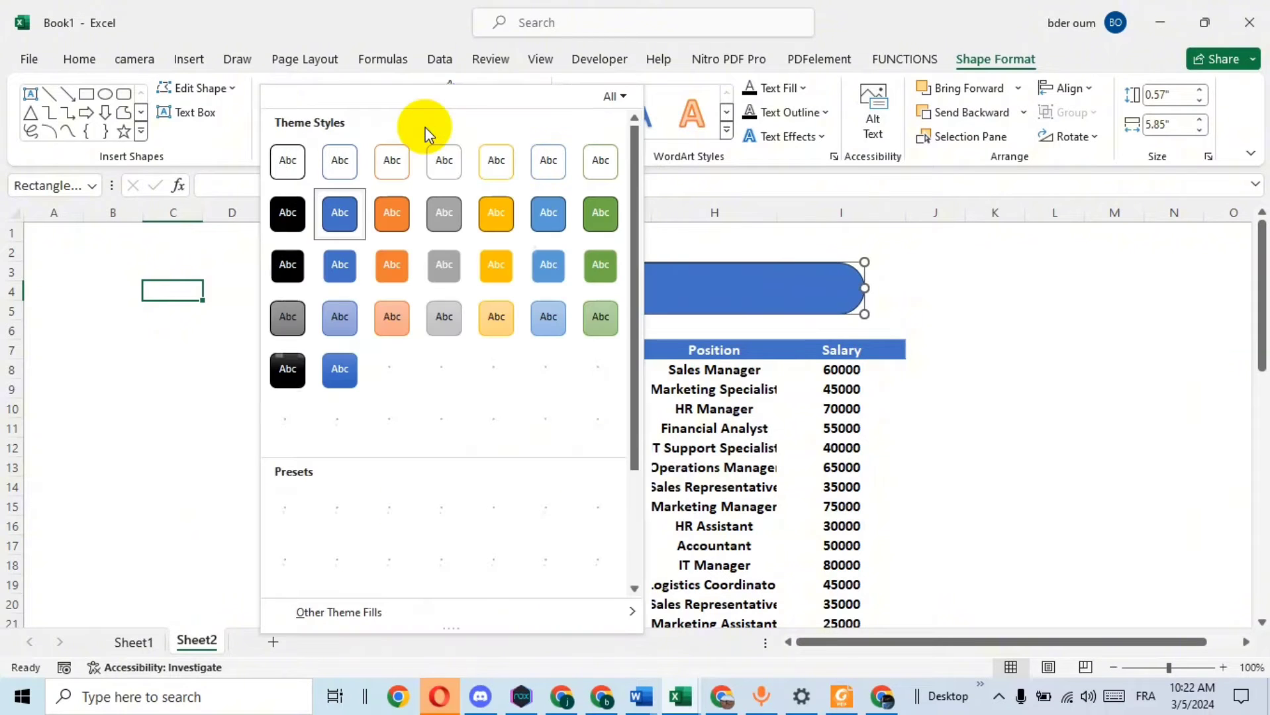
{"action": "left_click", "coordinate": [397, 173]}
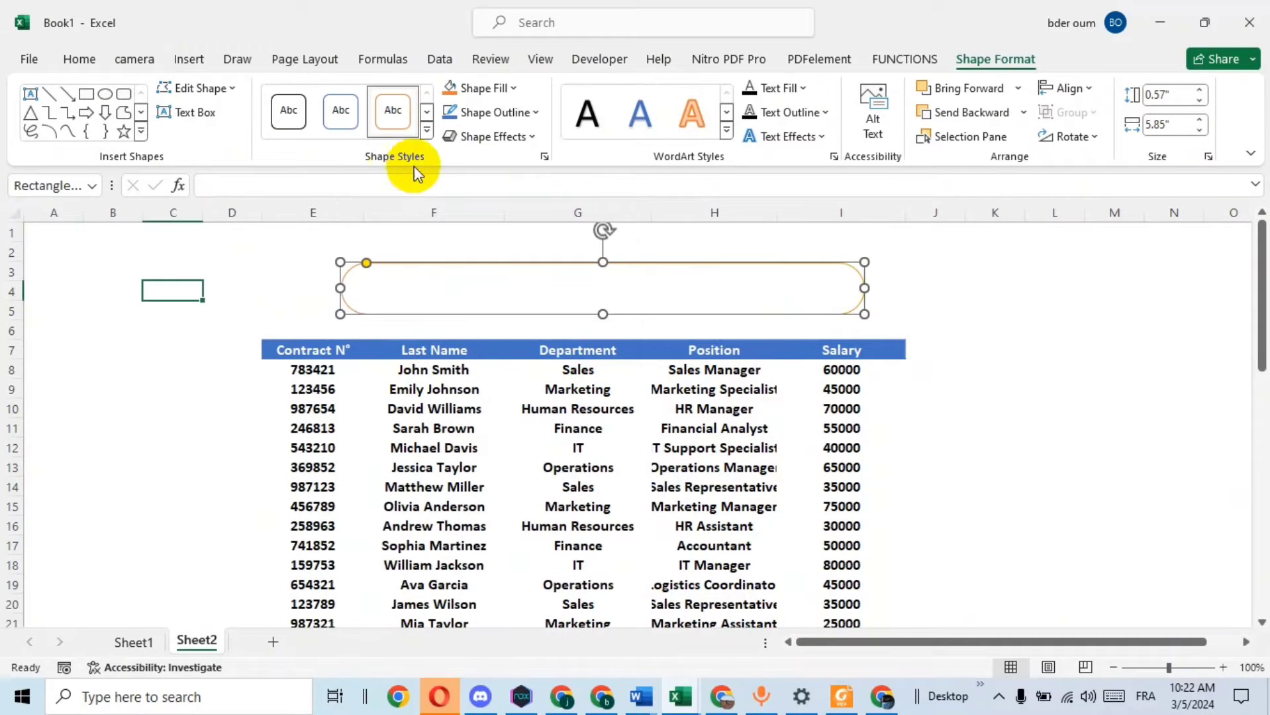
{"action": "left_click", "coordinate": [542, 114]}
{"action": "mouse_move", "coordinate": [516, 401]}
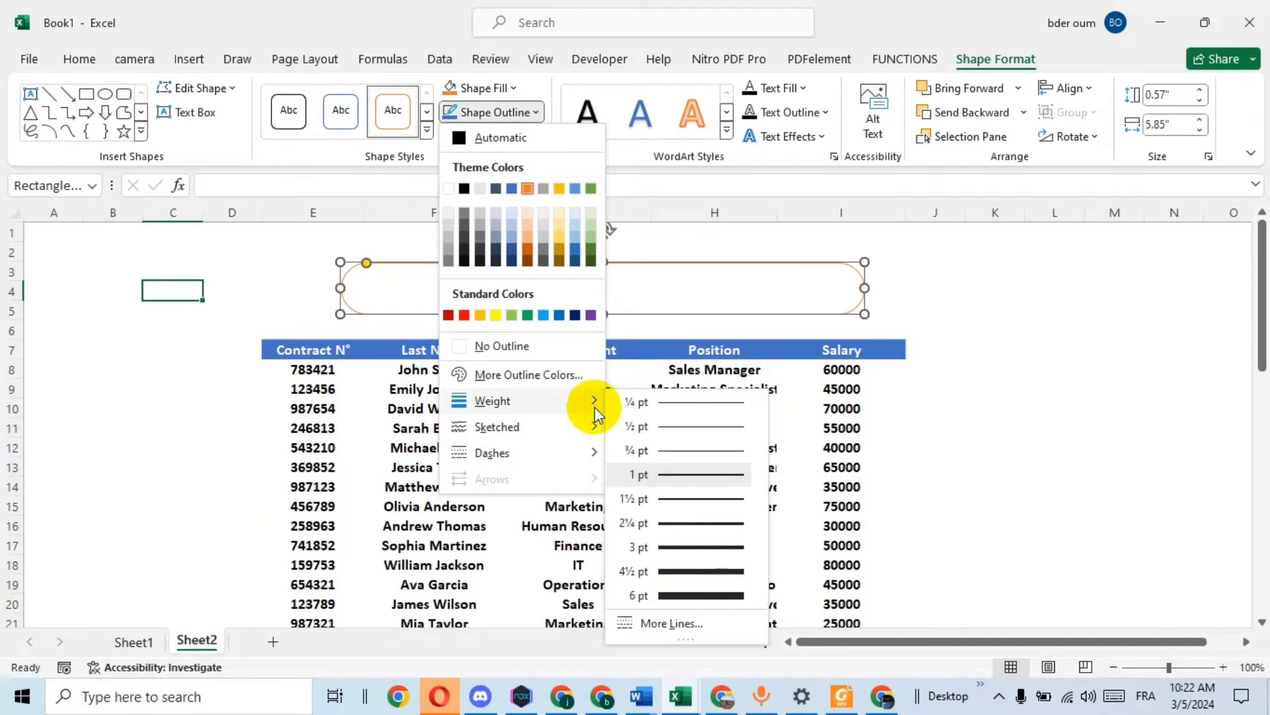
{"action": "left_click", "coordinate": [703, 595]}
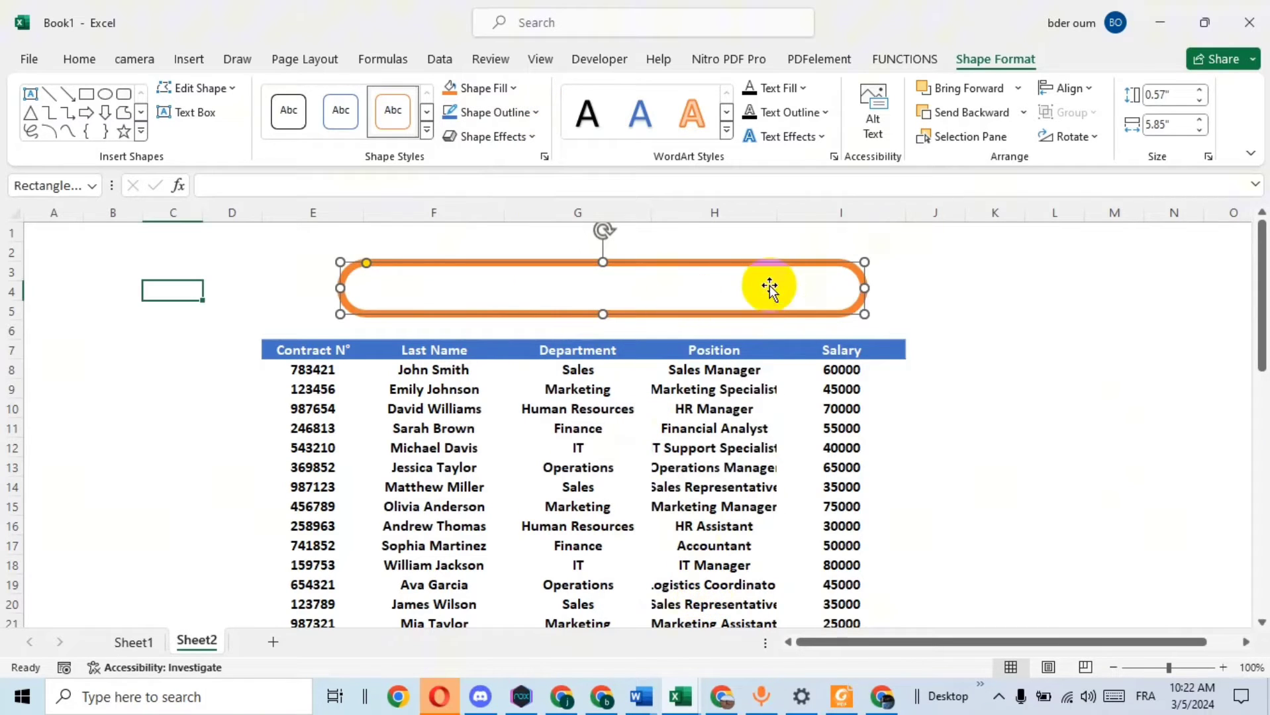
{"action": "right_click", "coordinate": [743, 284]}
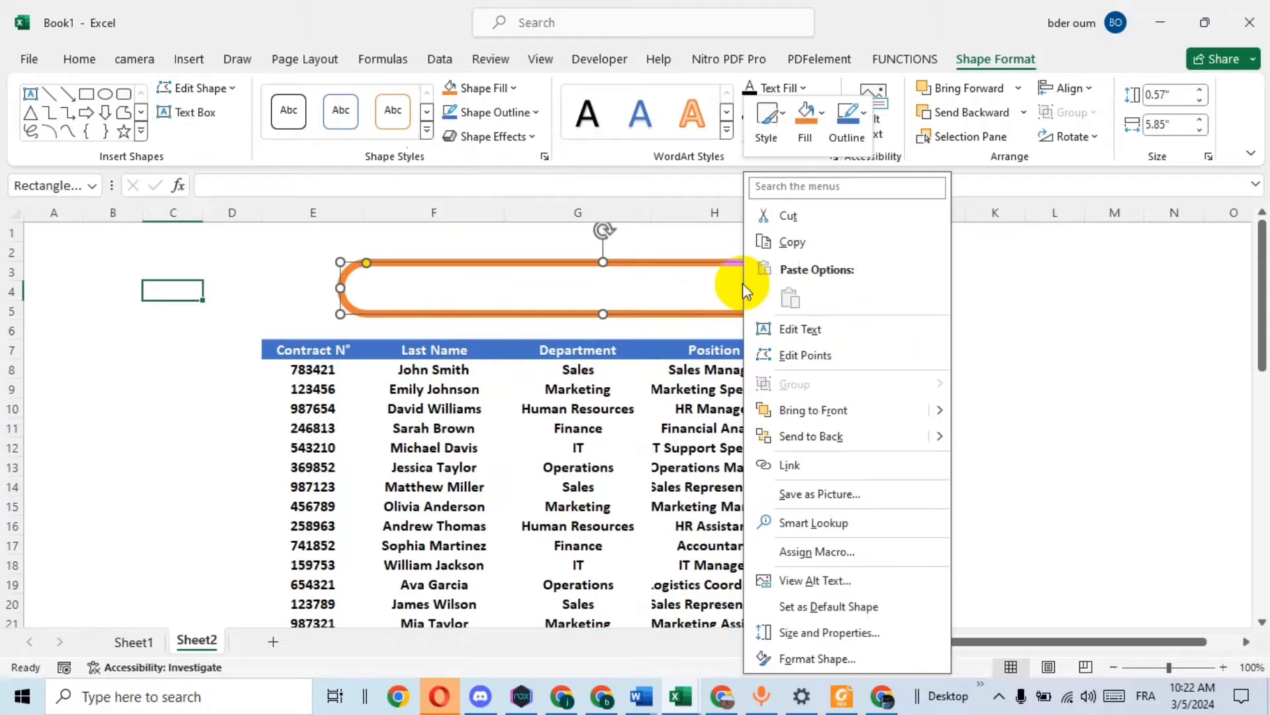
{"action": "mouse_move", "coordinate": [811, 437]}
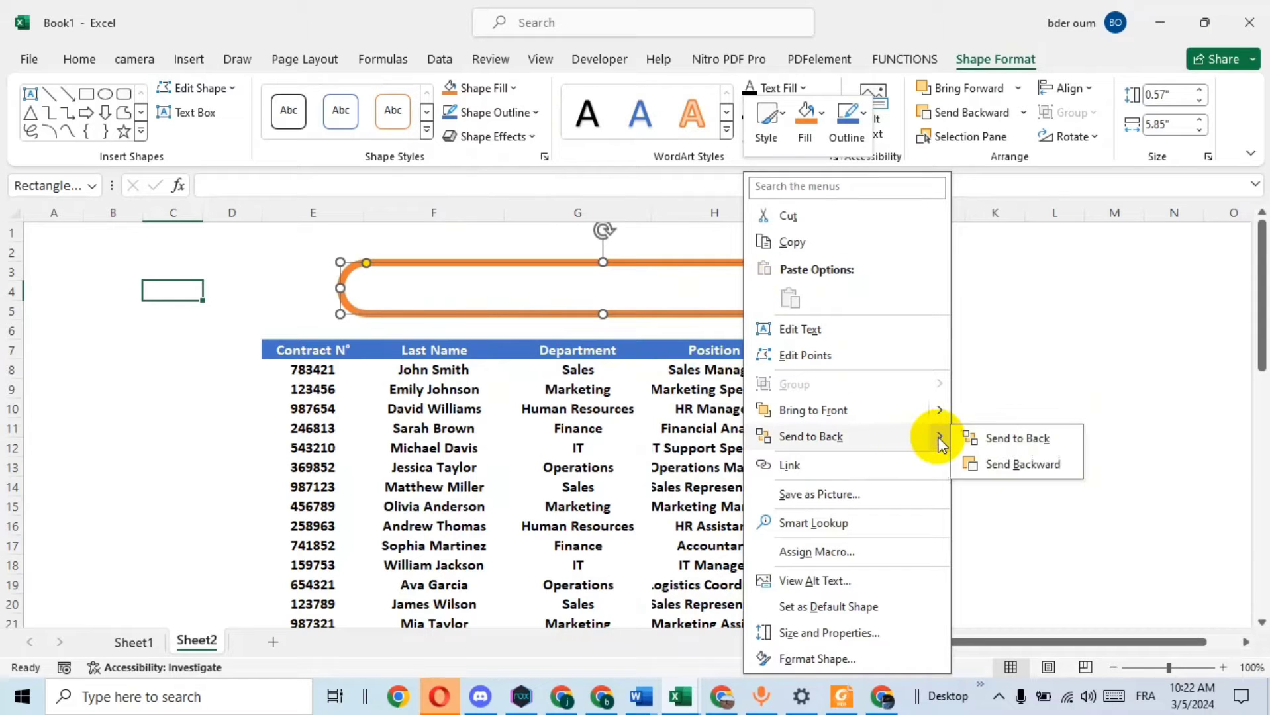
{"action": "left_click", "coordinate": [887, 437]}
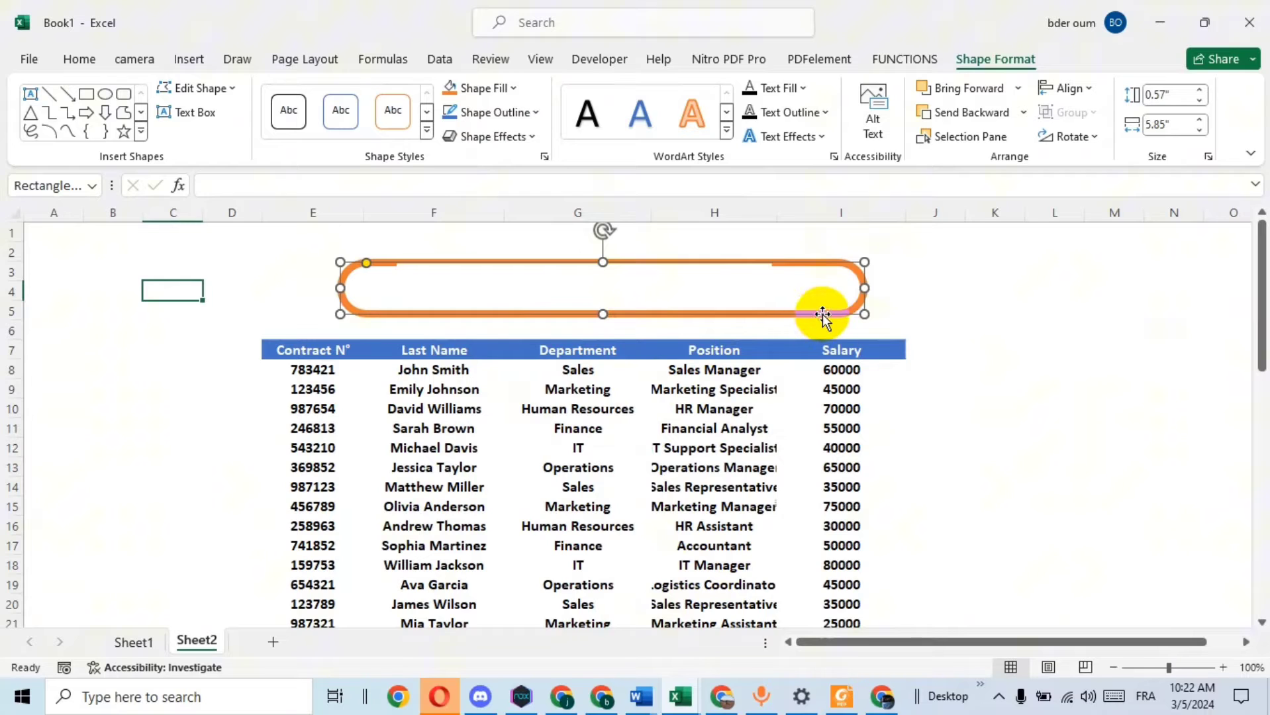
Fine-tune the pill's position around the search box, testing it with 12.
{"action": "left_click_drag", "start_coordinate": [830, 313], "coordinate": [830, 308]}
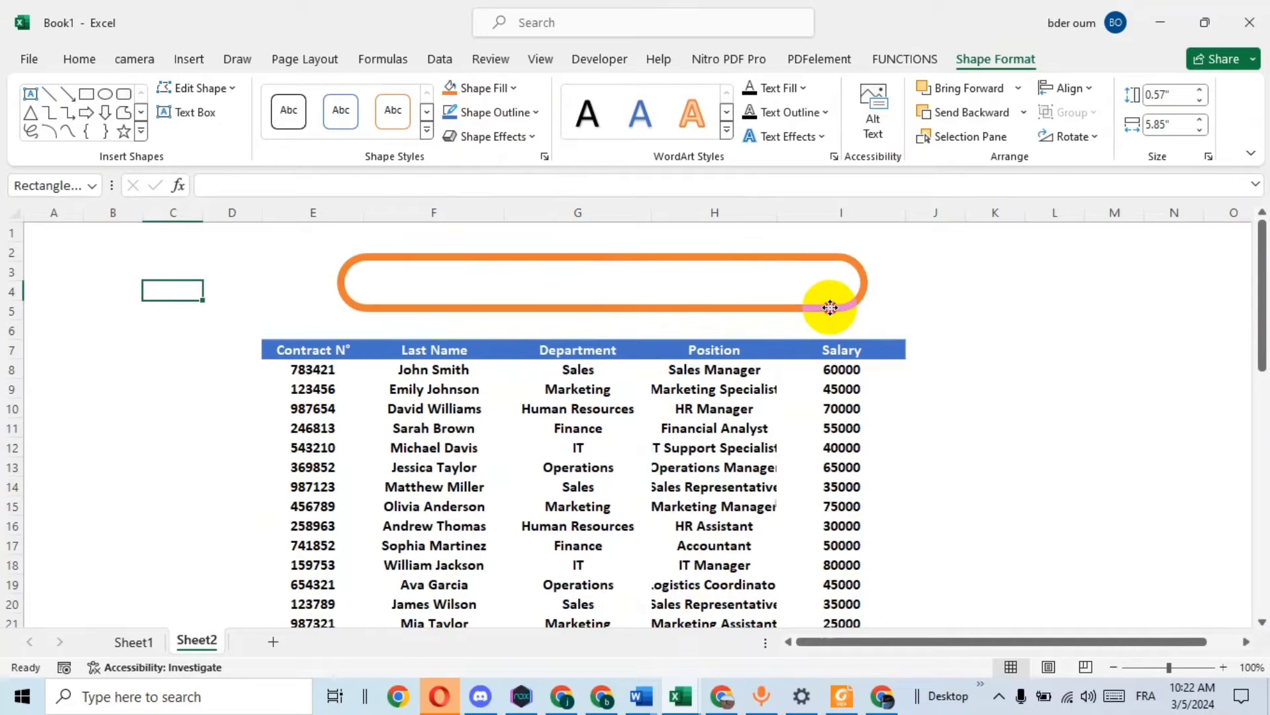
{"action": "left_click", "coordinate": [725, 284]}
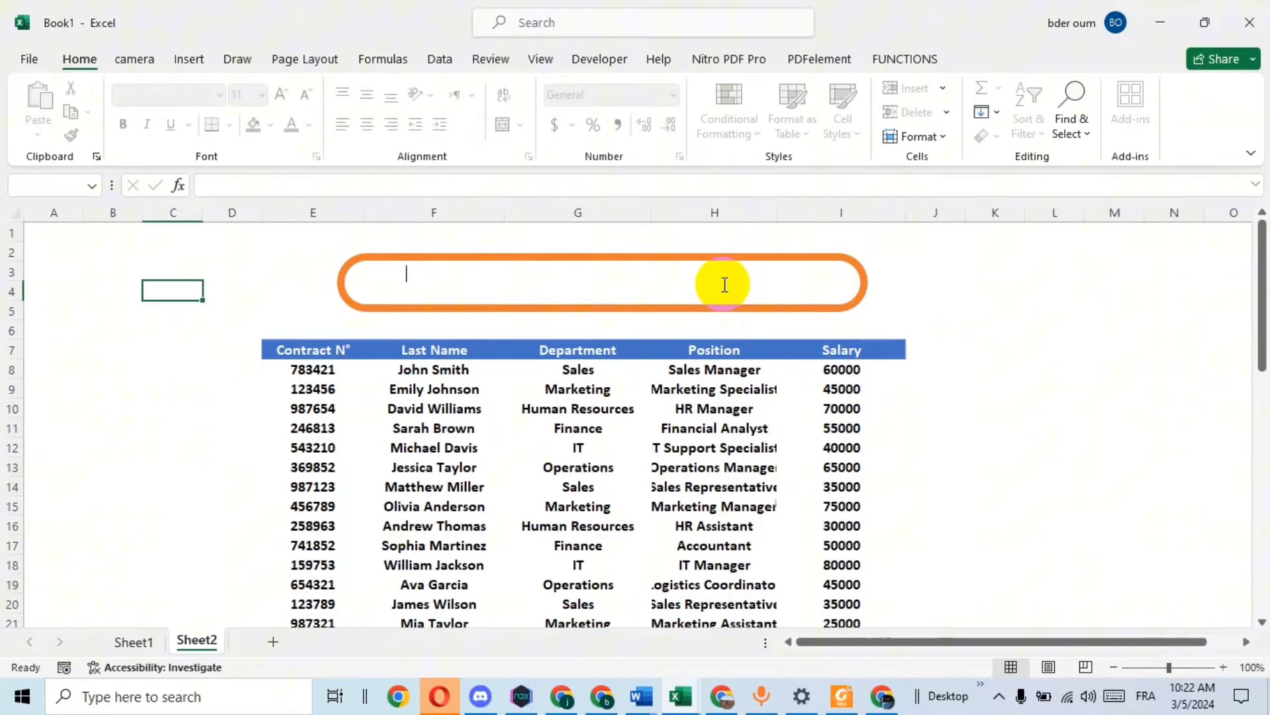
{"action": "type", "text": "12"}
{"action": "key", "text": "BackSpace"}
{"action": "key", "text": "BackSpace"}
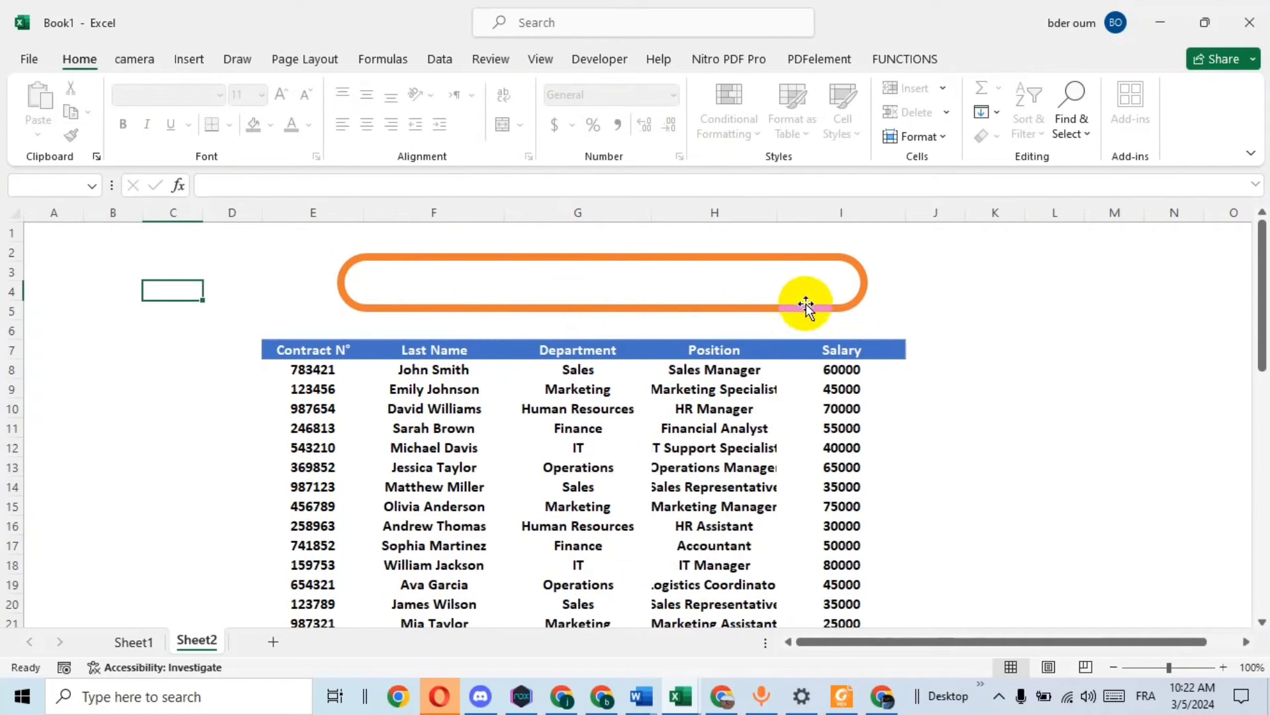
{"action": "left_click", "coordinate": [806, 307]}
{"action": "left_click_drag", "start_coordinate": [805, 306], "coordinate": [795, 306]}
{"action": "left_click", "coordinate": [751, 285]}
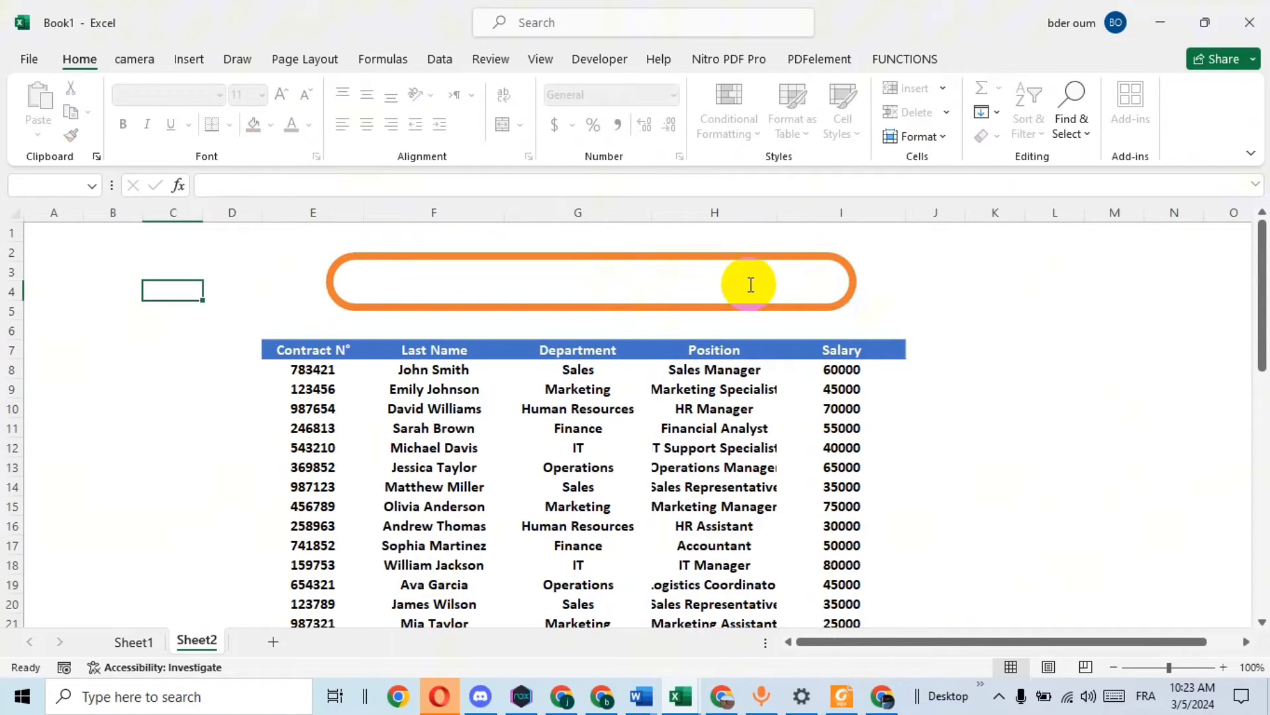
{"action": "left_click", "coordinate": [752, 303]}
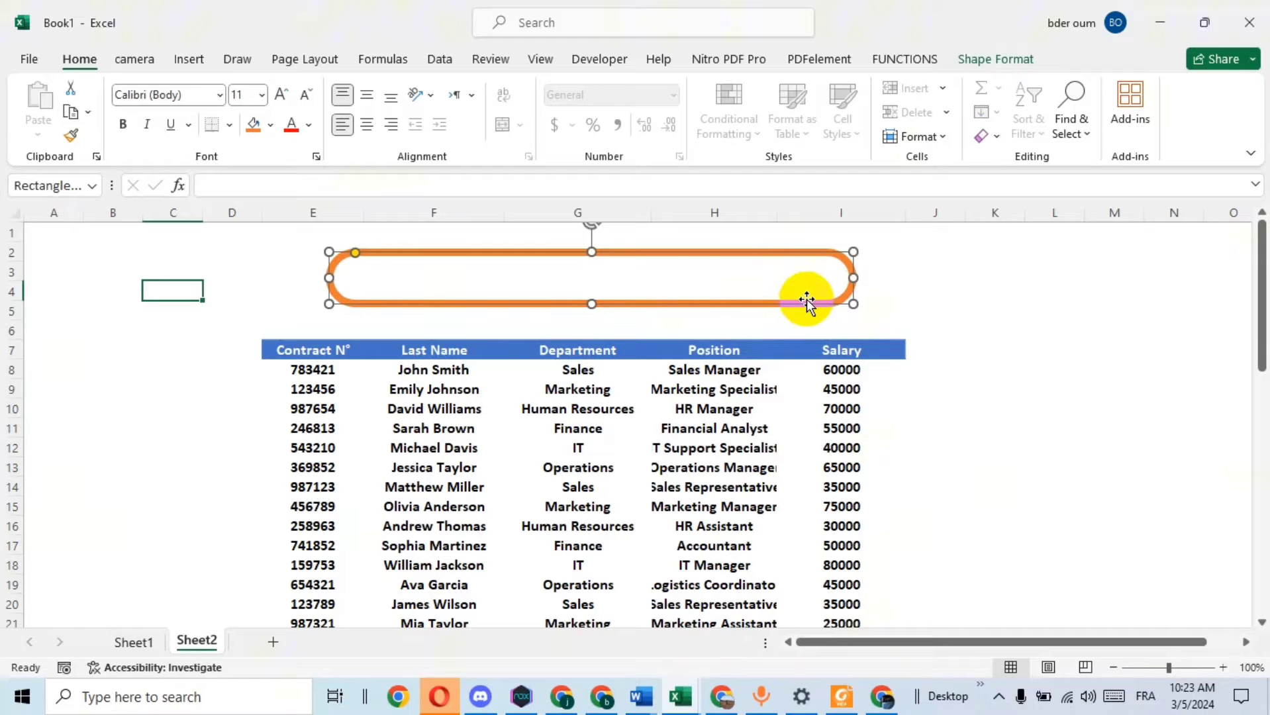
{"action": "left_click_drag", "start_coordinate": [808, 301], "coordinate": [807, 308]}
{"action": "left_click", "coordinate": [732, 275]}
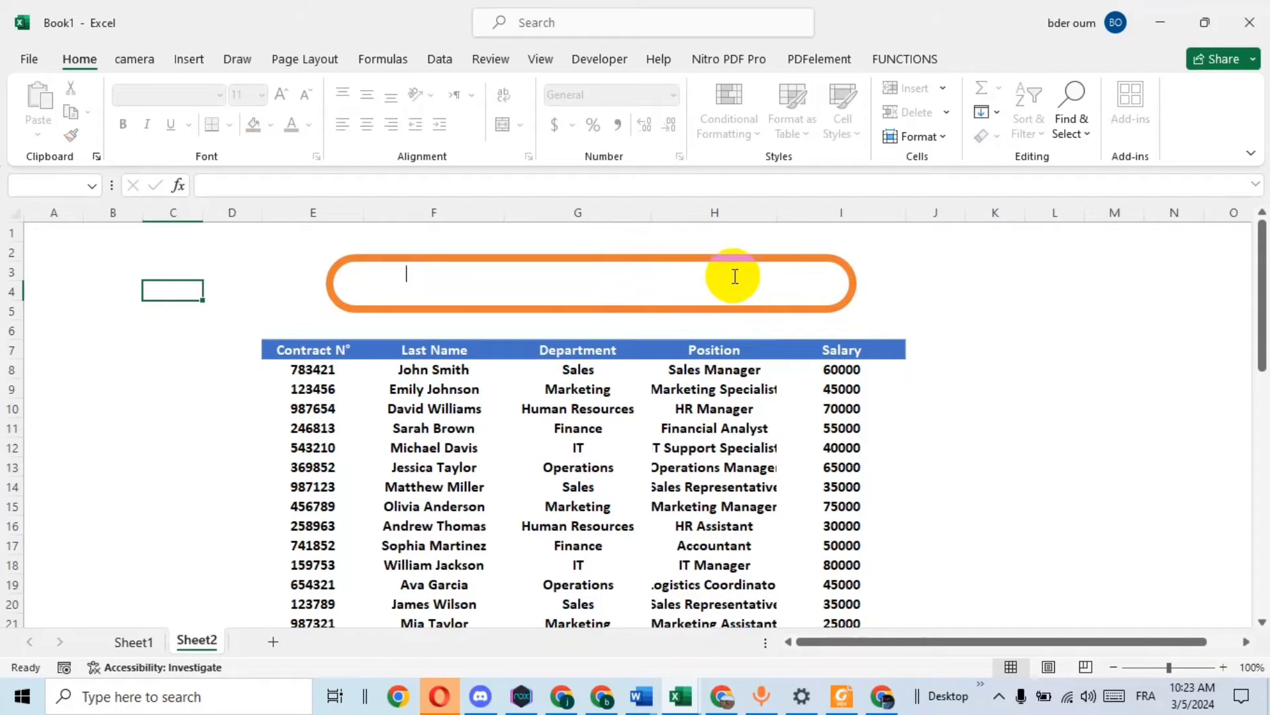
{"action": "left_click", "coordinate": [1033, 358]}
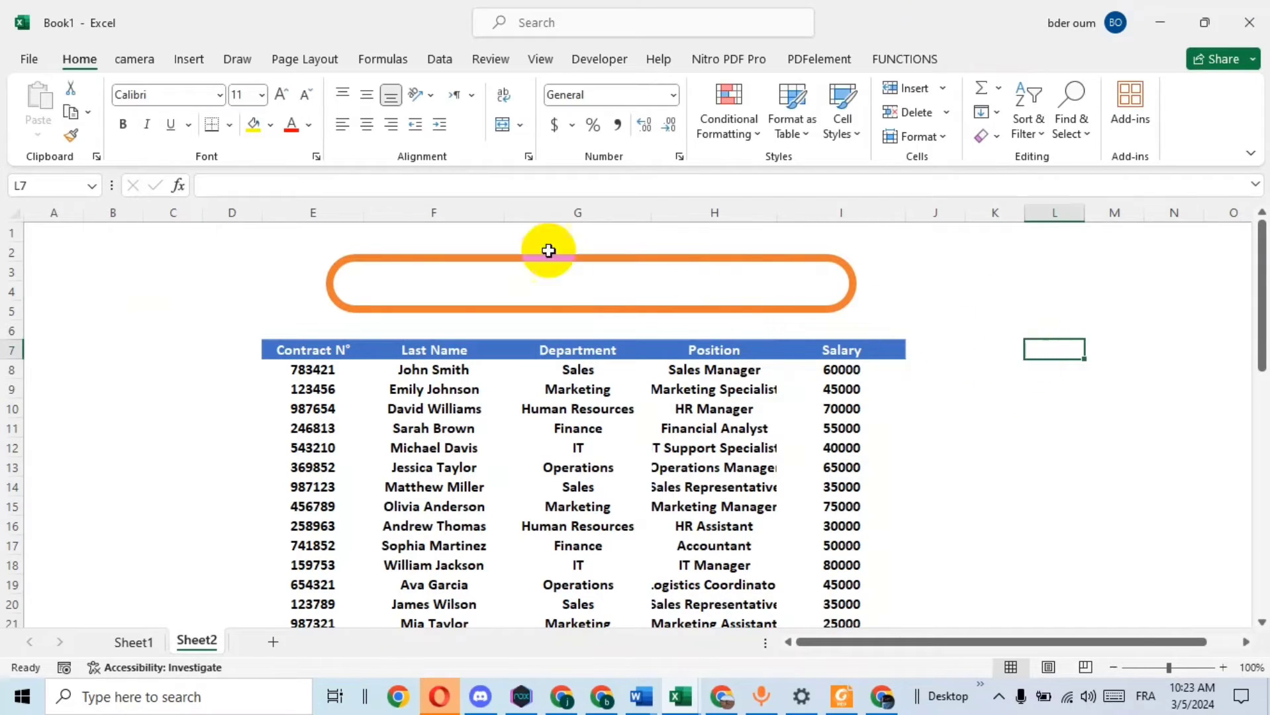
Draw a small Oval circle inside the left end of the orange search bar.
{"action": "left_click", "coordinate": [191, 62]}
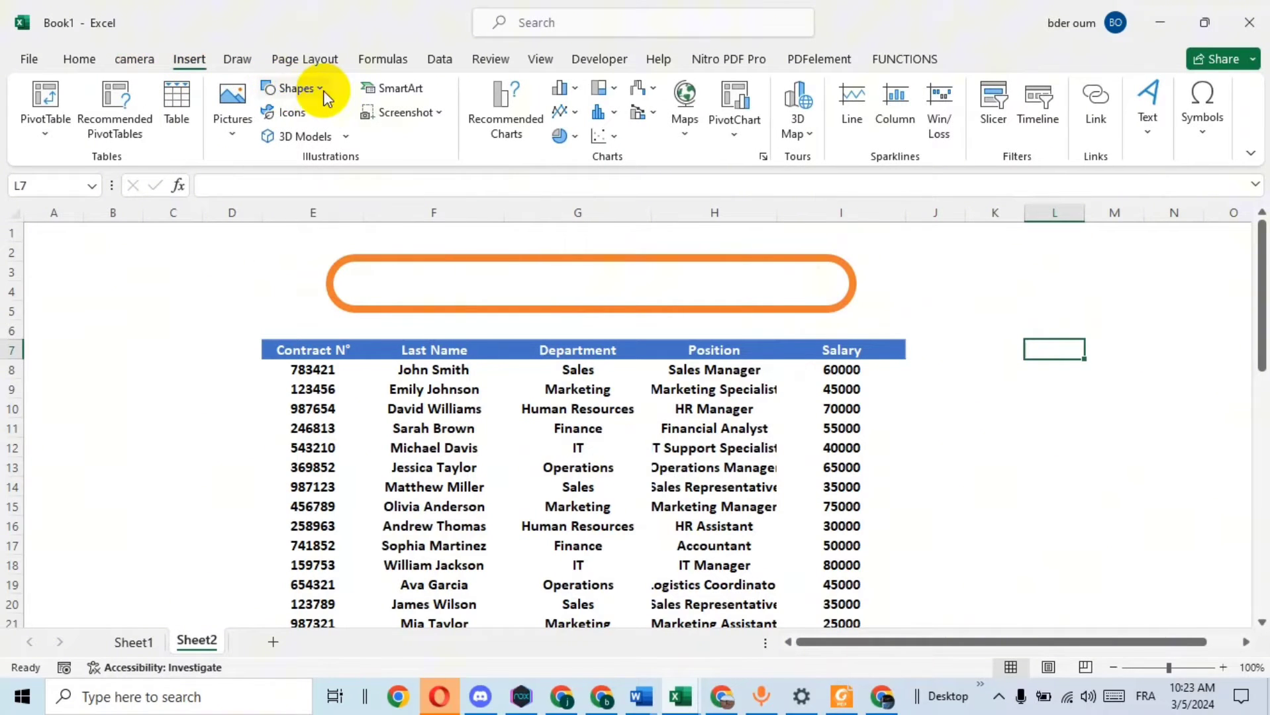
{"action": "left_click", "coordinate": [322, 89]}
{"action": "left_click", "coordinate": [345, 138]}
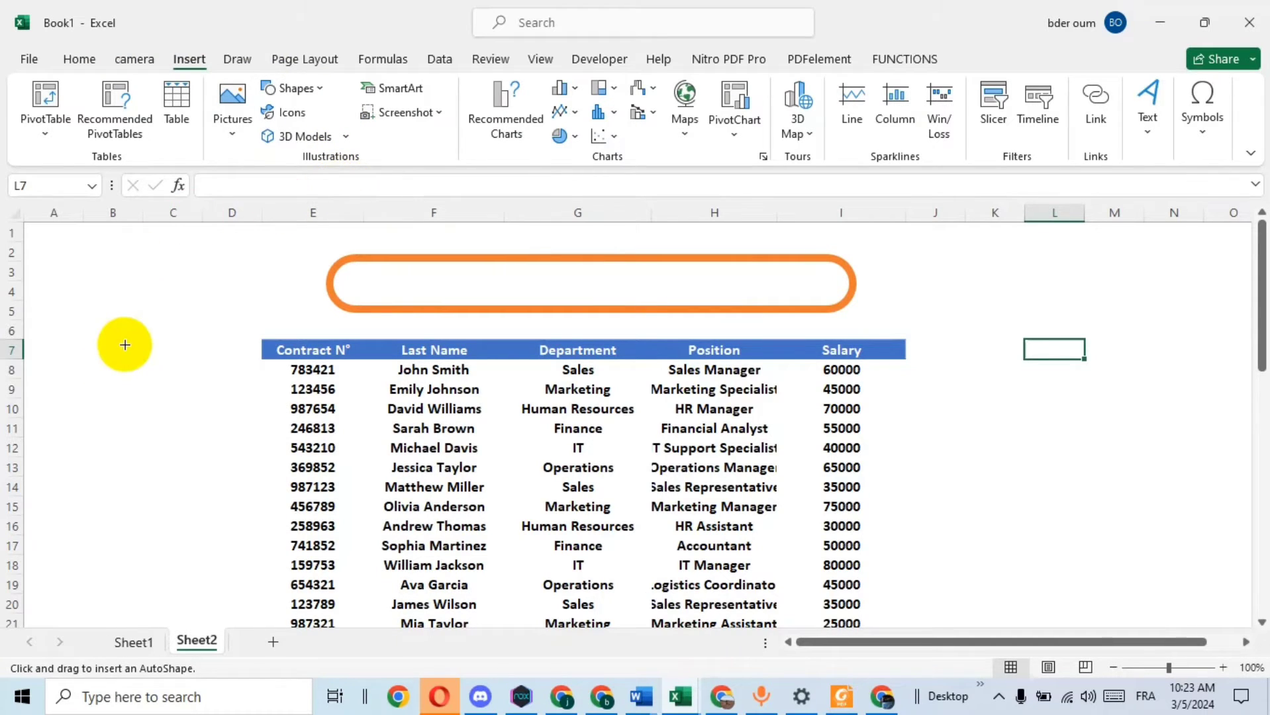
{"action": "mouse_move", "coordinate": [133, 356]}
{"action": "left_mouse_down"}
{"action": "mouse_move", "coordinate": [161, 383]}
{"action": "mouse_move", "coordinate": [360, 285]}
{"action": "left_mouse_up"}
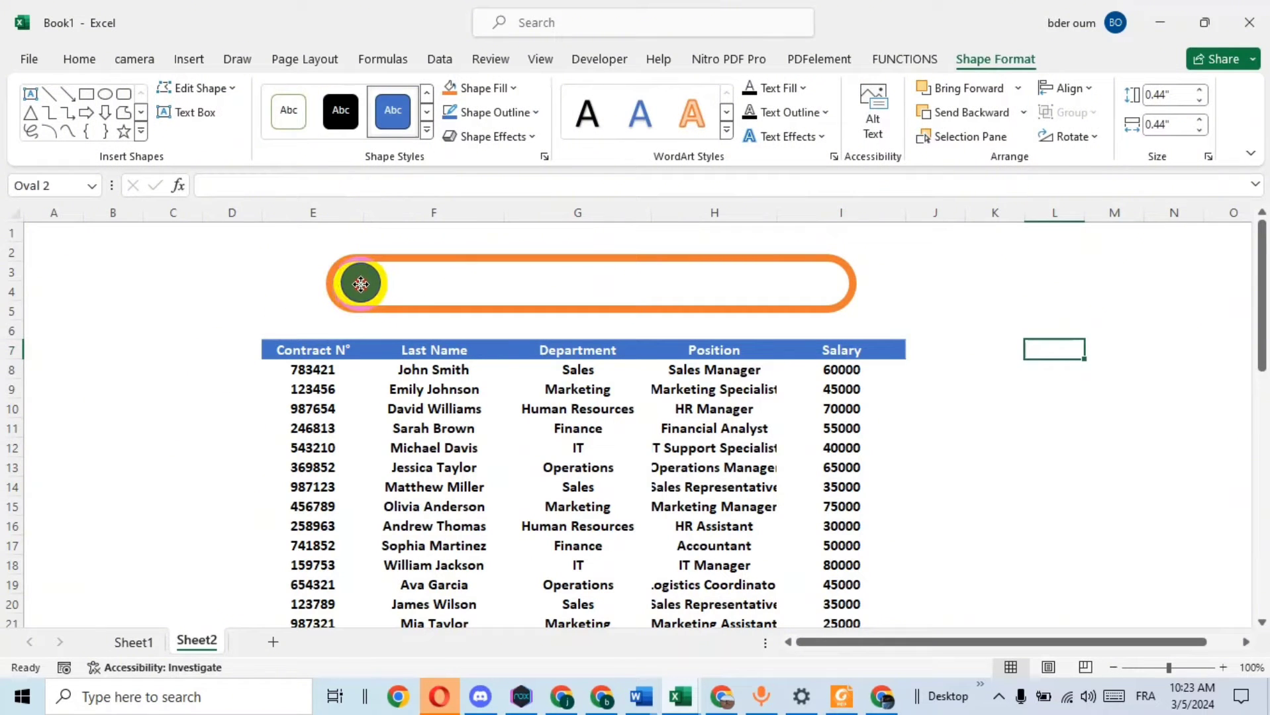
{"action": "left_click_drag", "start_coordinate": [357, 285], "coordinate": [374, 300]}
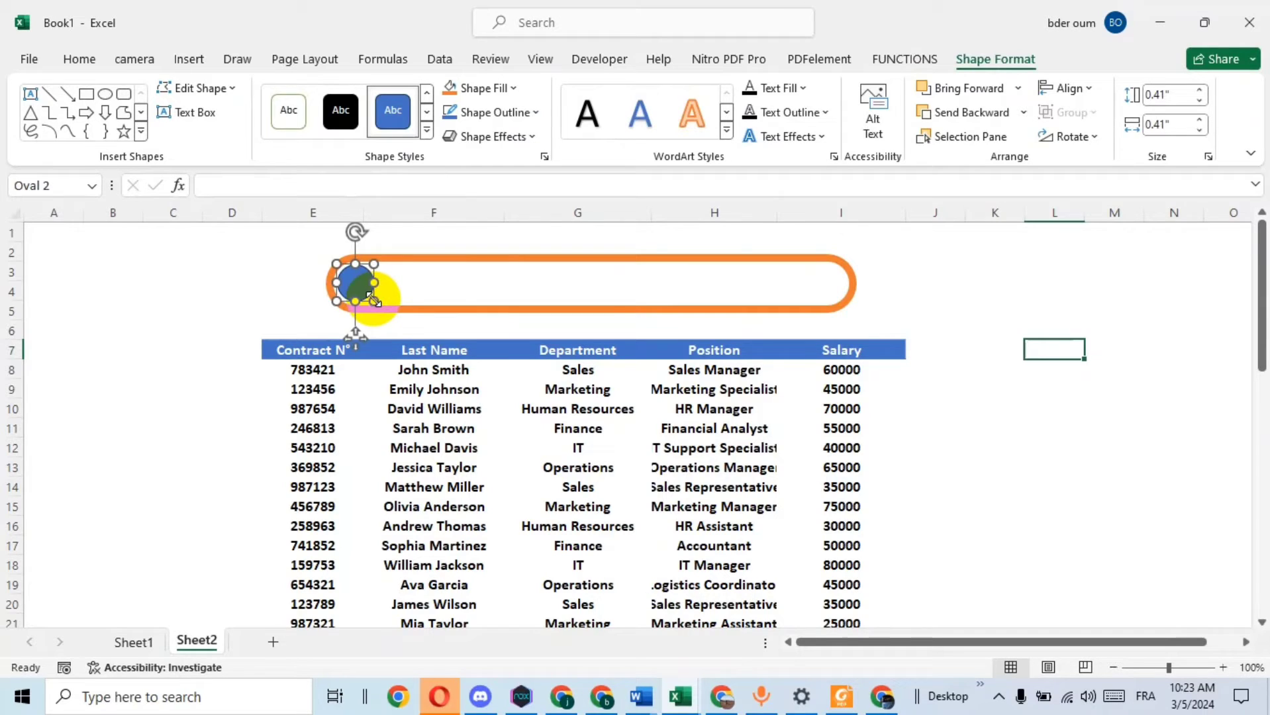
Apply a white-fill, orange-outline shape style to the circle.
{"action": "left_click", "coordinate": [427, 114]}
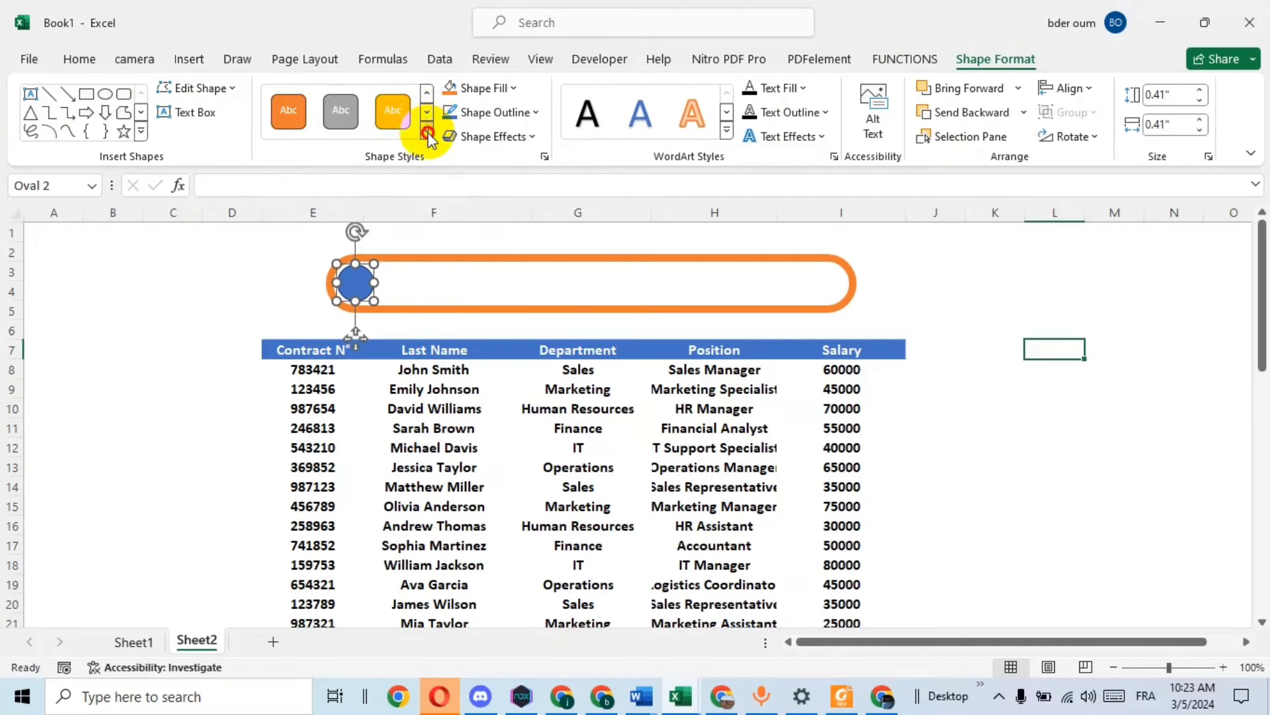
{"action": "left_click", "coordinate": [428, 132]}
{"action": "left_click", "coordinate": [403, 168]}
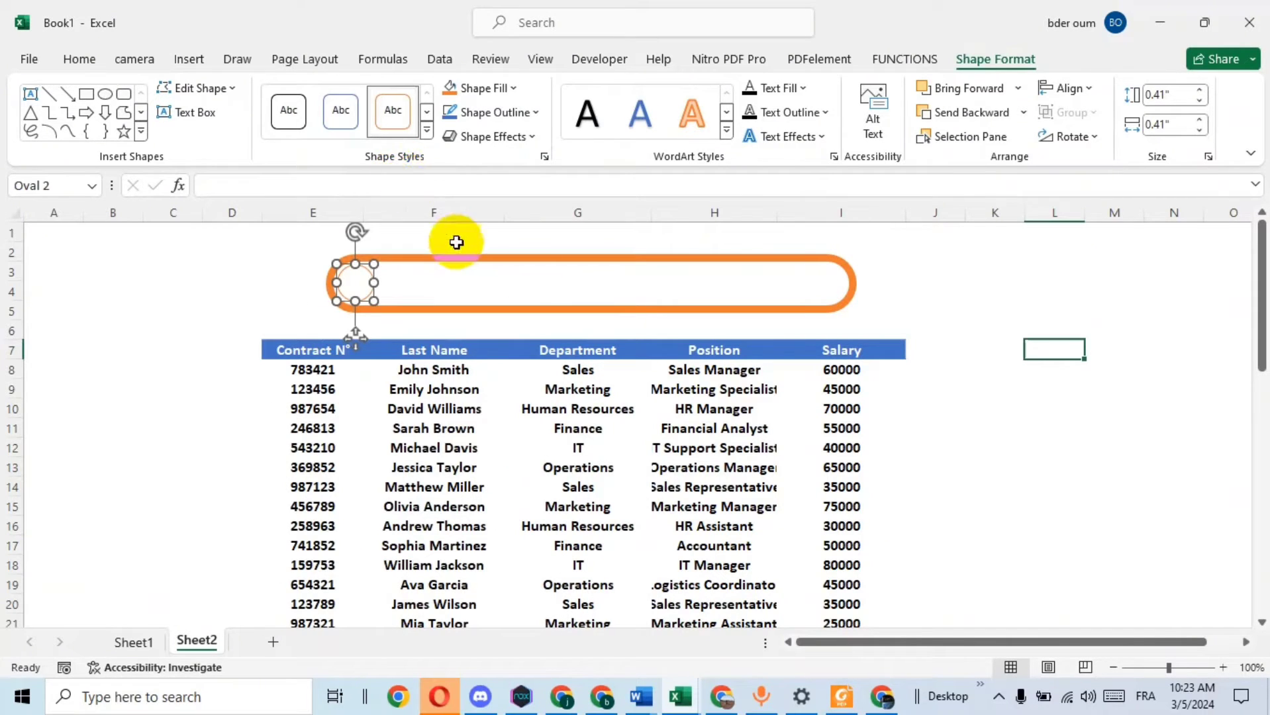
Insert a magnifier icon found by searching the icon library for 'find'.
{"action": "left_click", "coordinate": [192, 61]}
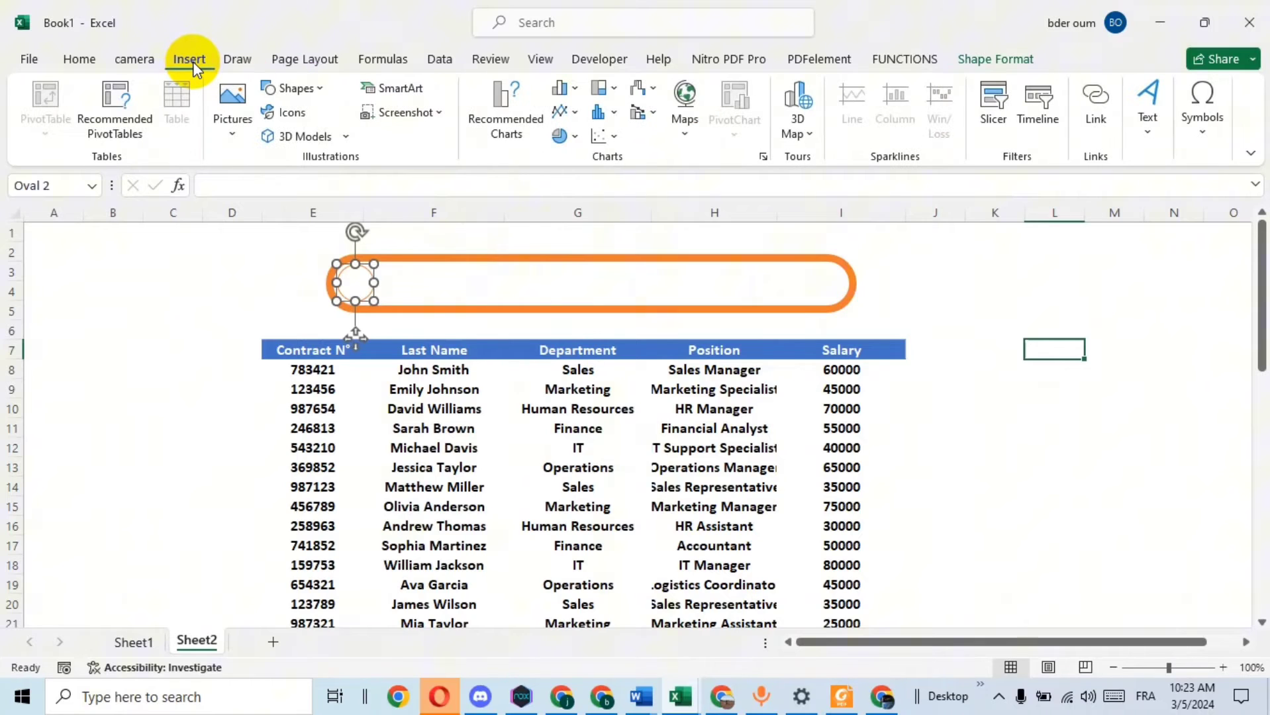
{"action": "left_click", "coordinate": [310, 113]}
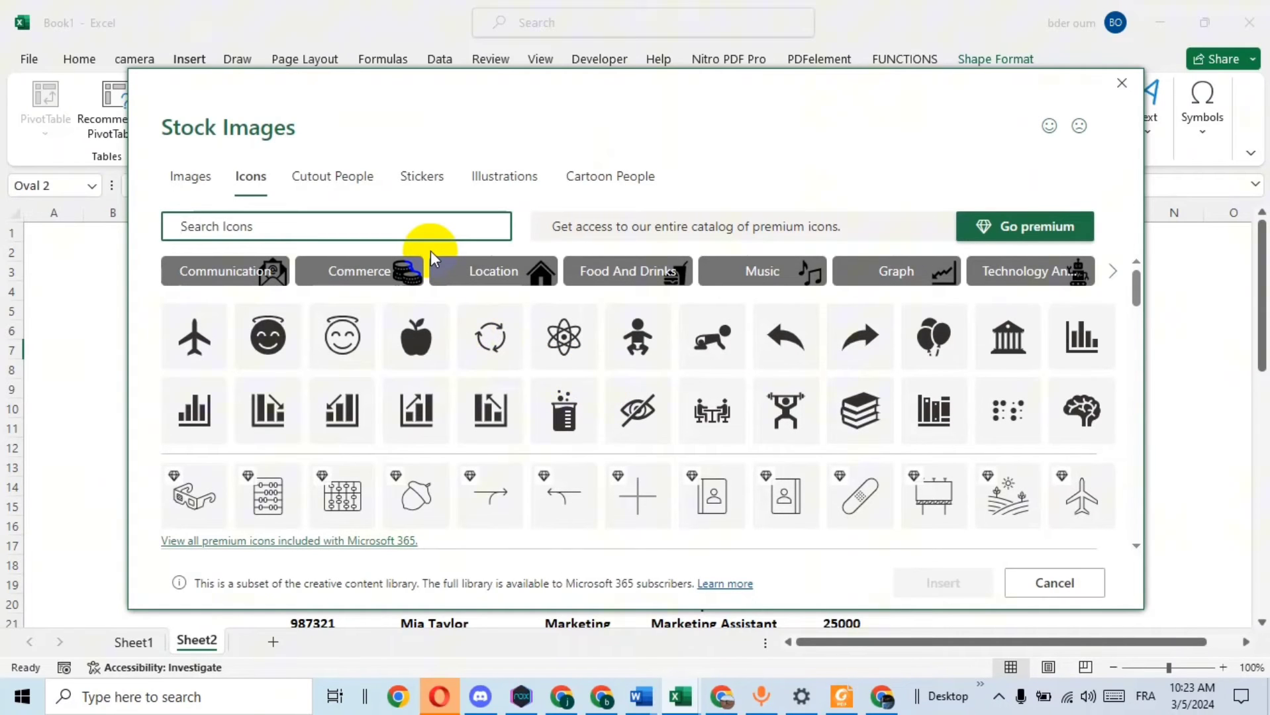
{"action": "type", "text": "find"}
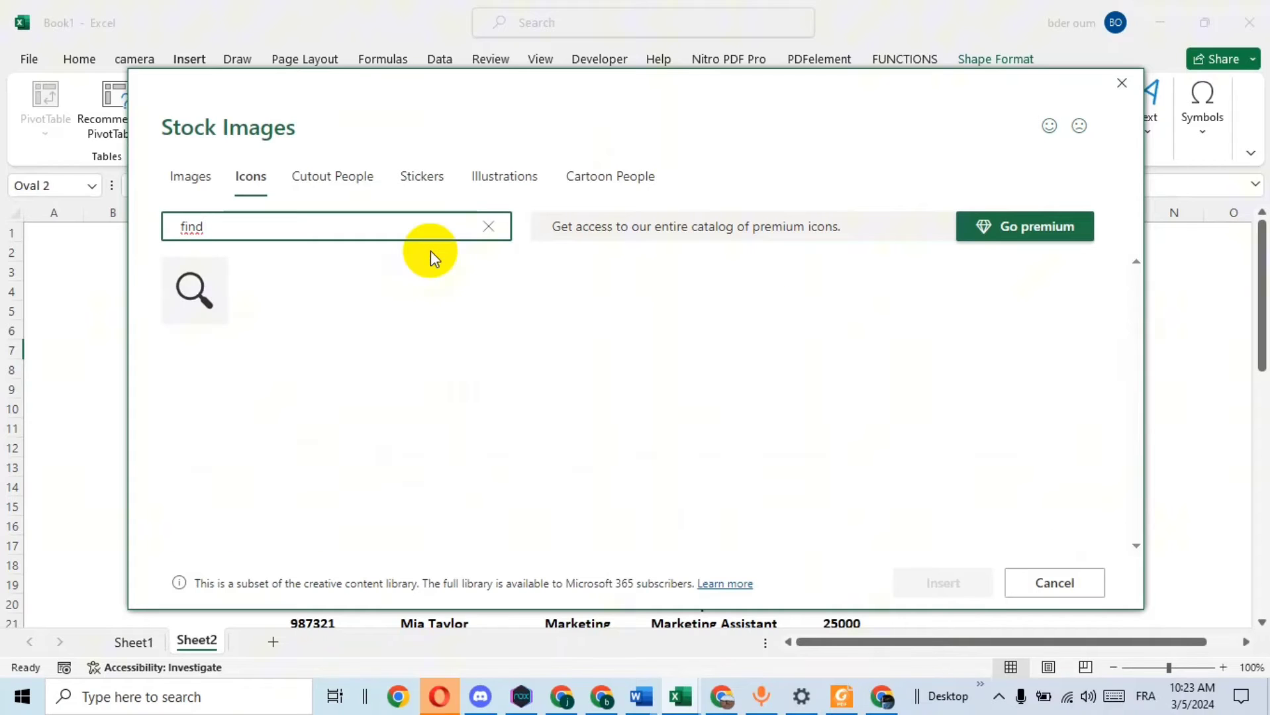
{"action": "left_click", "coordinate": [195, 283]}
{"action": "left_click", "coordinate": [941, 583]}
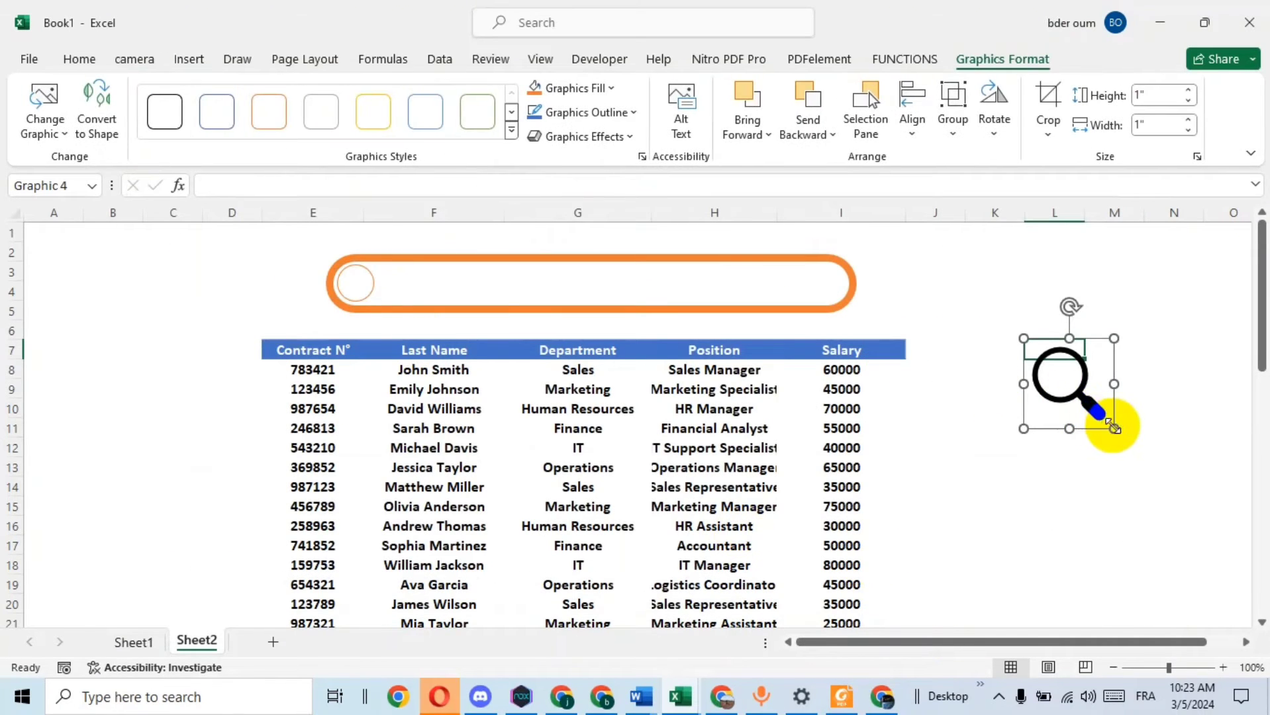
Shrink the magnifier icon and move it into the circle at the bar's left end.
{"action": "left_click_drag", "start_coordinate": [1115, 429], "coordinate": [1065, 381]}
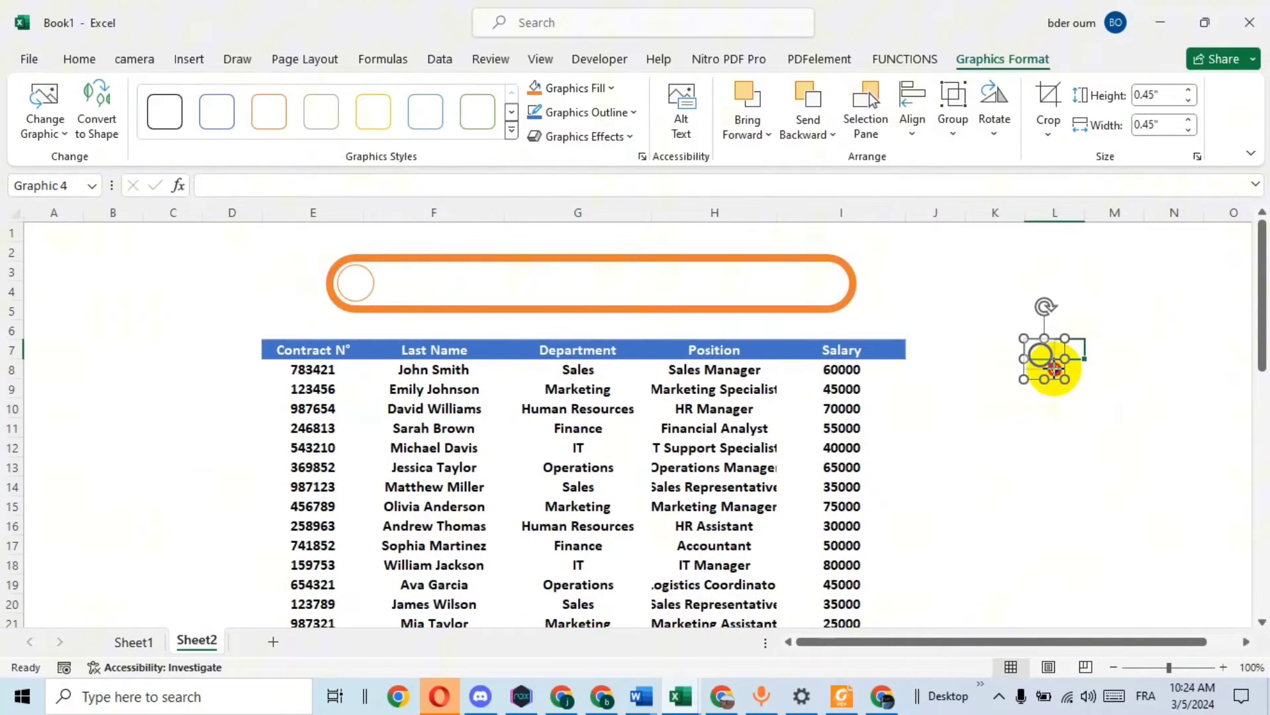
{"action": "left_click_drag", "start_coordinate": [1063, 380], "coordinate": [357, 281]}
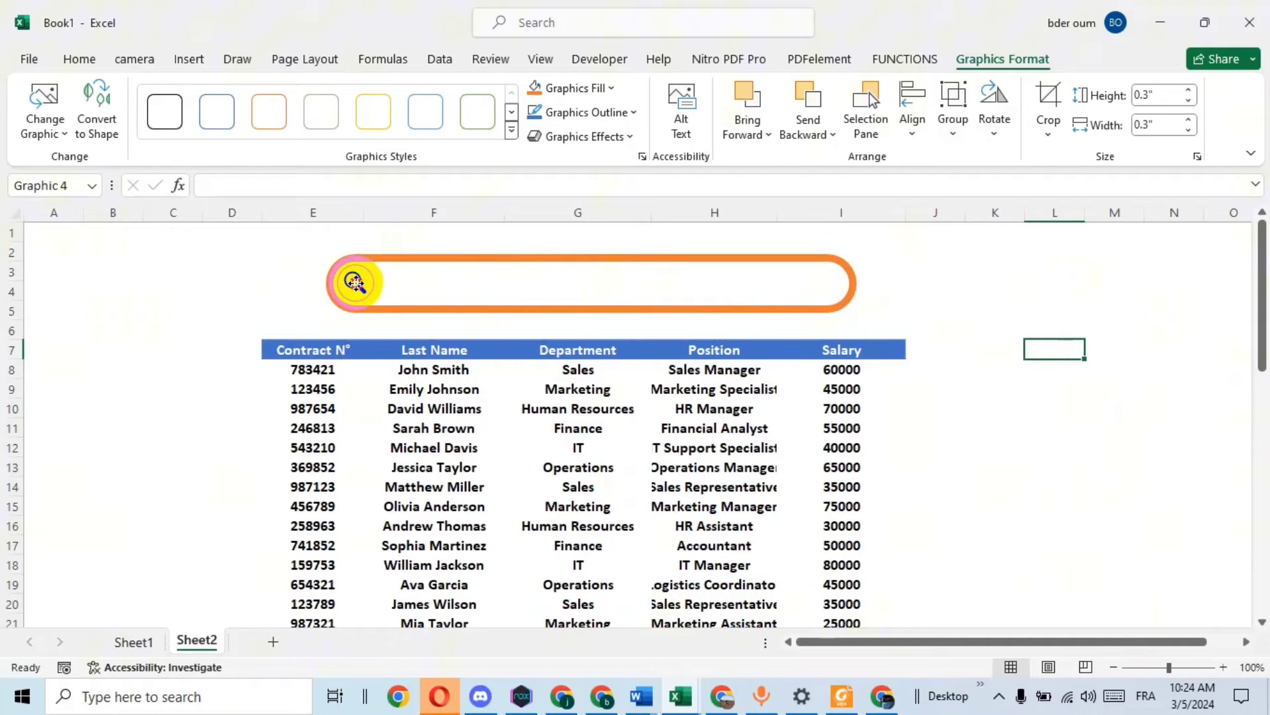
{"action": "left_click", "coordinate": [1054, 308]}
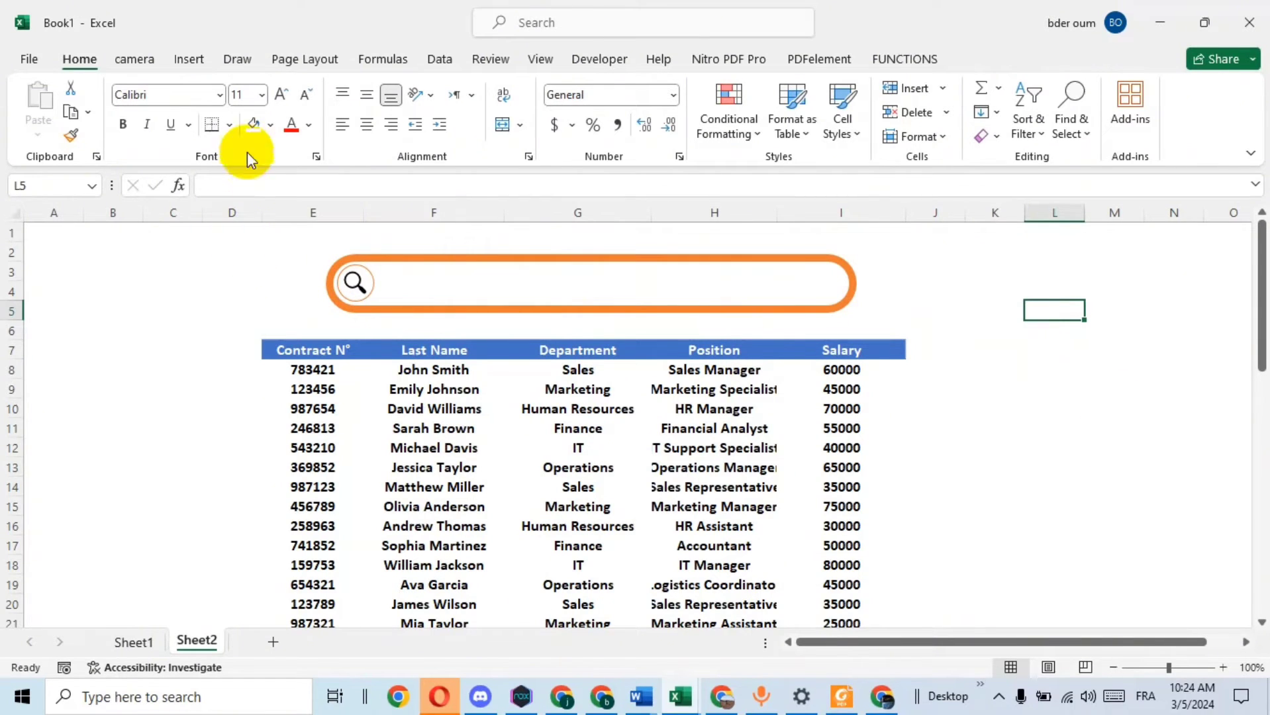
Draw a tall thin blue rectangle and place it in column D beside the table.
{"action": "left_click", "coordinate": [190, 61]}
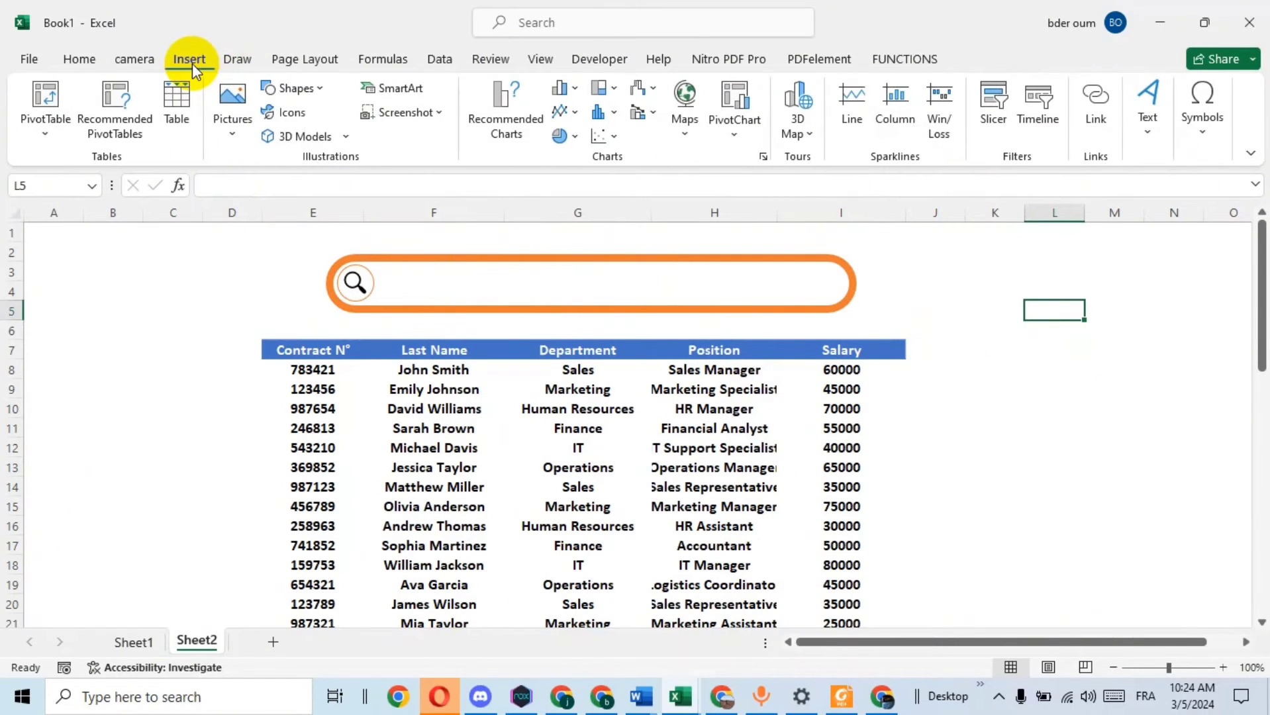
{"action": "left_click", "coordinate": [312, 89]}
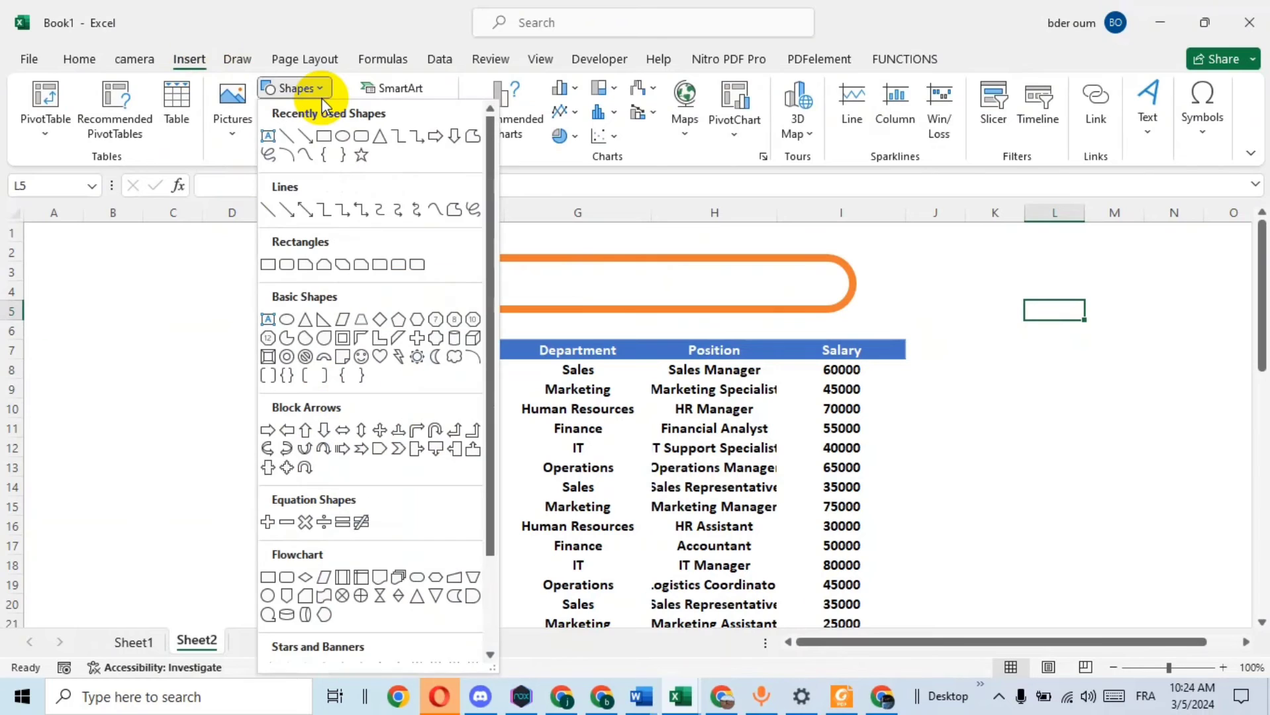
{"action": "left_click", "coordinate": [325, 136]}
{"action": "mouse_move", "coordinate": [133, 357]}
{"action": "left_mouse_down"}
{"action": "mouse_move", "coordinate": [150, 620]}
{"action": "mouse_move", "coordinate": [148, 605]}
{"action": "left_mouse_up"}
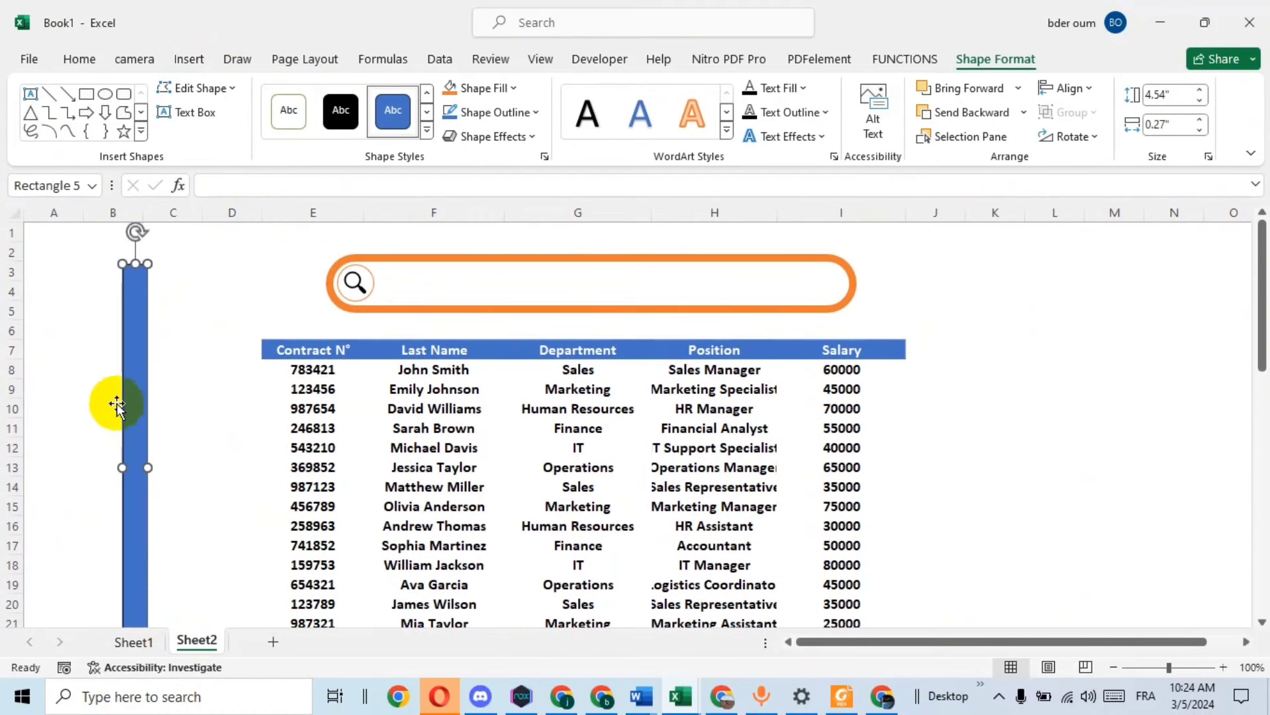
{"action": "mouse_move", "coordinate": [131, 416]}
{"action": "left_mouse_down"}
{"action": "mouse_move", "coordinate": [245, 386]}
{"action": "mouse_move", "coordinate": [244, 374]}
{"action": "left_mouse_up"}
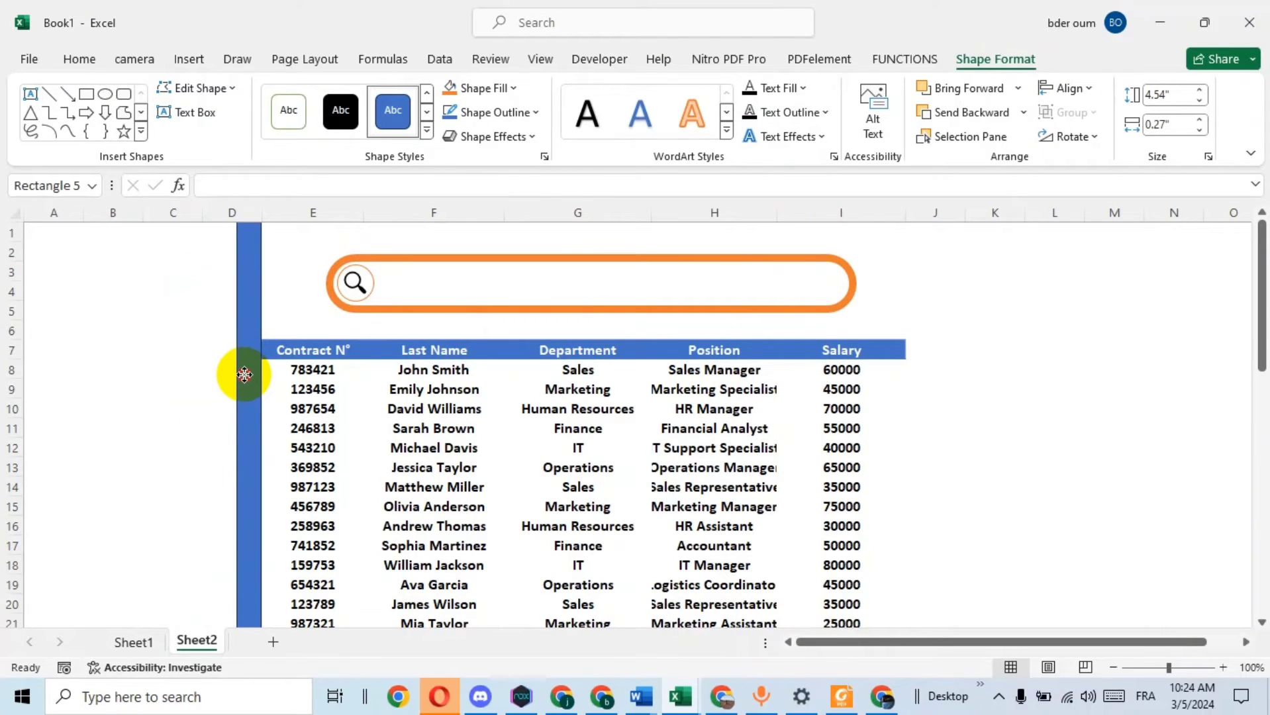
Remove the blue bar's outline and nudge it against the table's left edge.
{"action": "right_click", "coordinate": [250, 328]}
{"action": "left_click", "coordinate": [251, 327]}
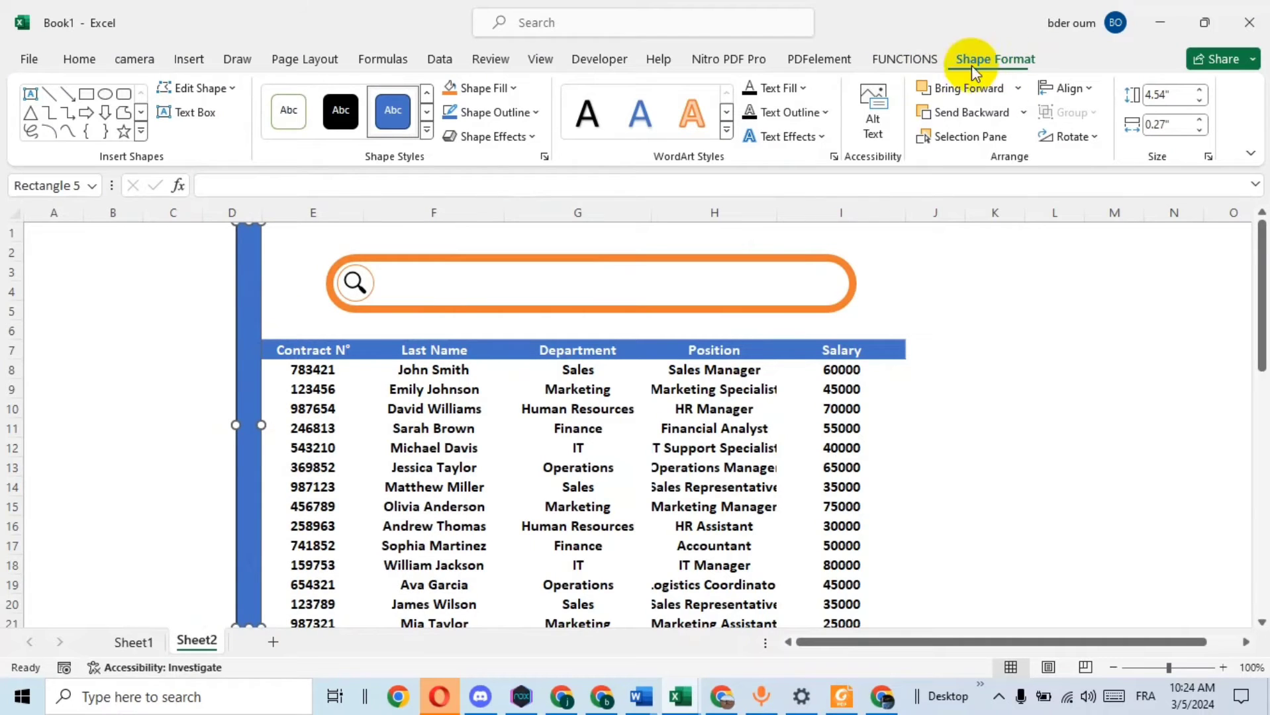
{"action": "left_click", "coordinate": [536, 114]}
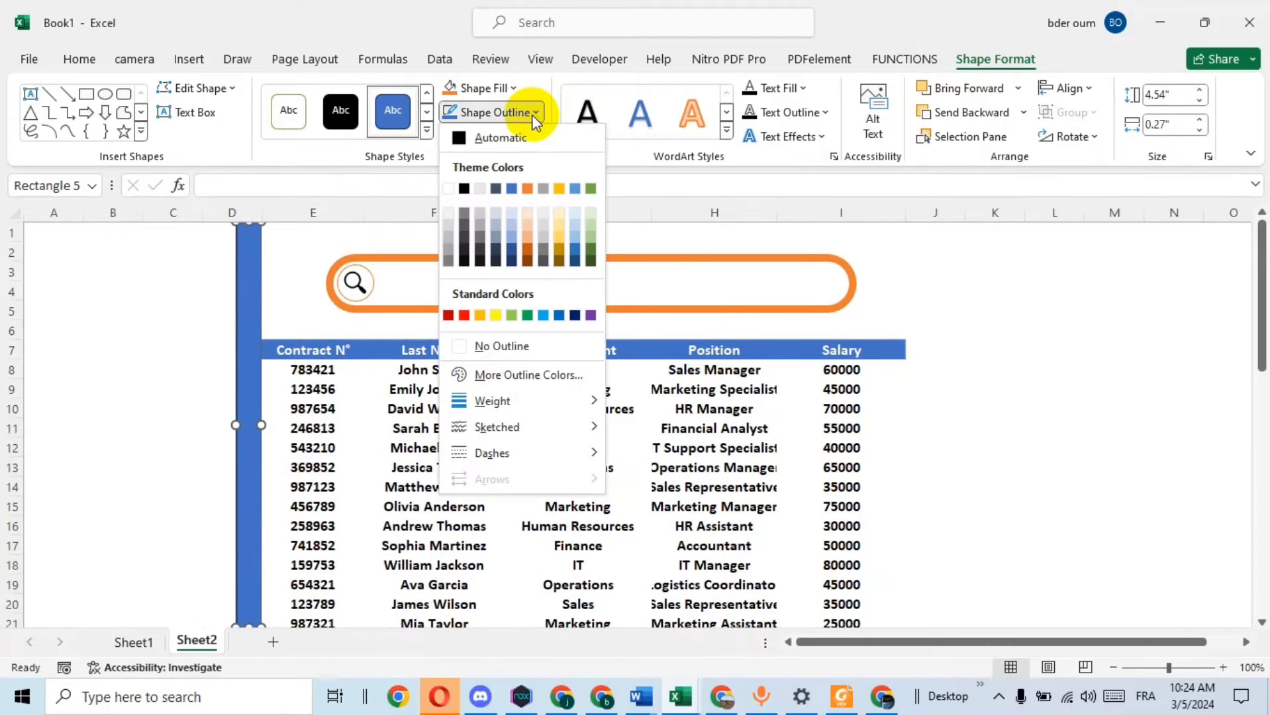
{"action": "left_click", "coordinate": [503, 346]}
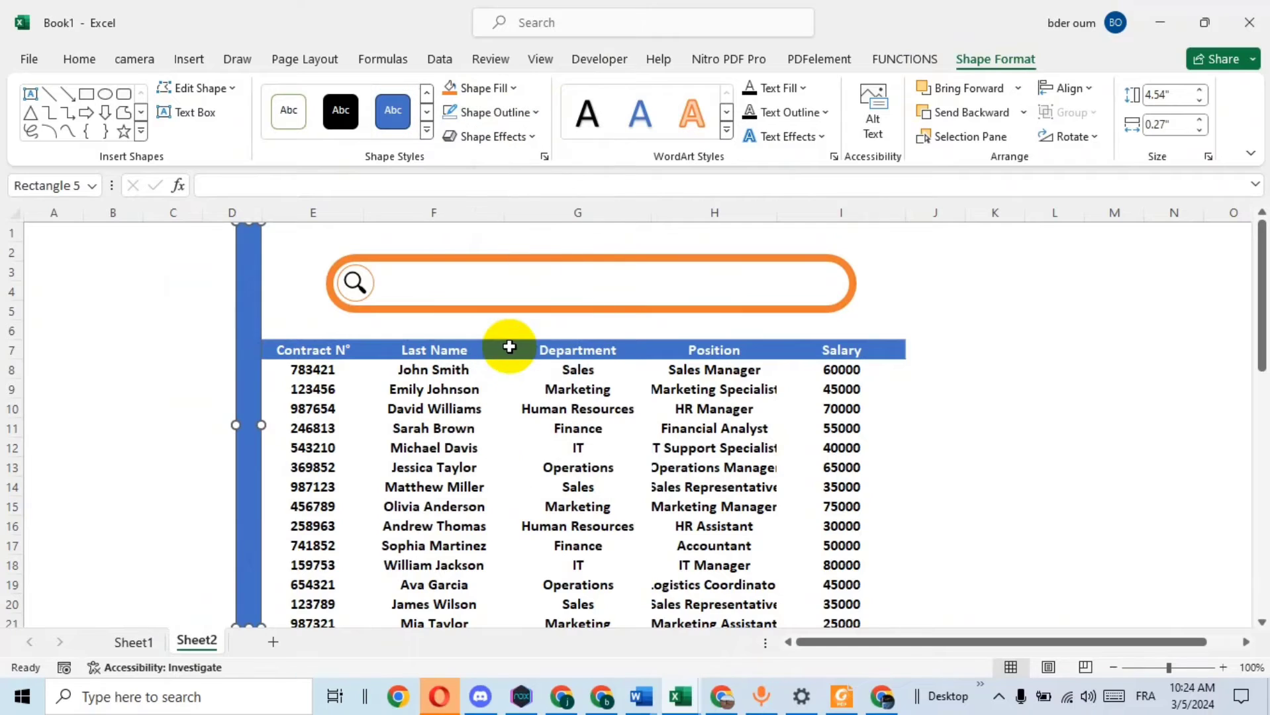
{"action": "left_click", "coordinate": [177, 271]}
{"action": "left_click", "coordinate": [245, 375]}
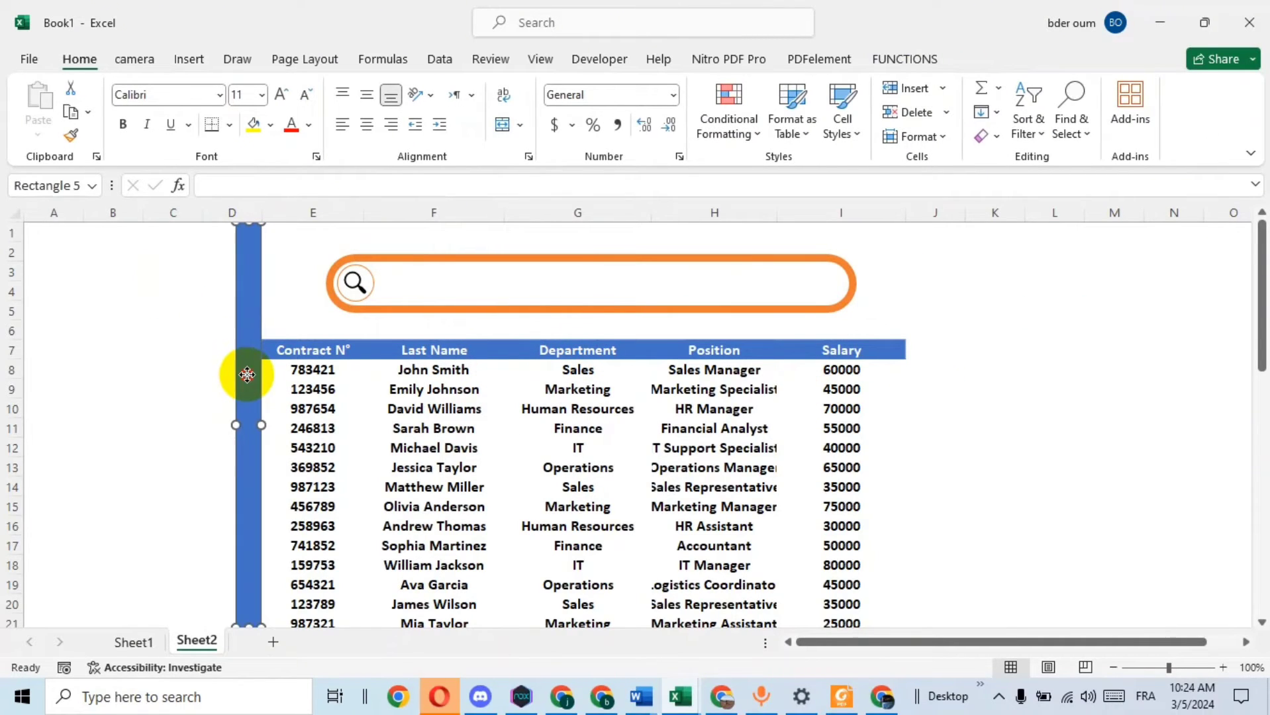
{"action": "left_click_drag", "start_coordinate": [248, 375], "coordinate": [250, 375]}
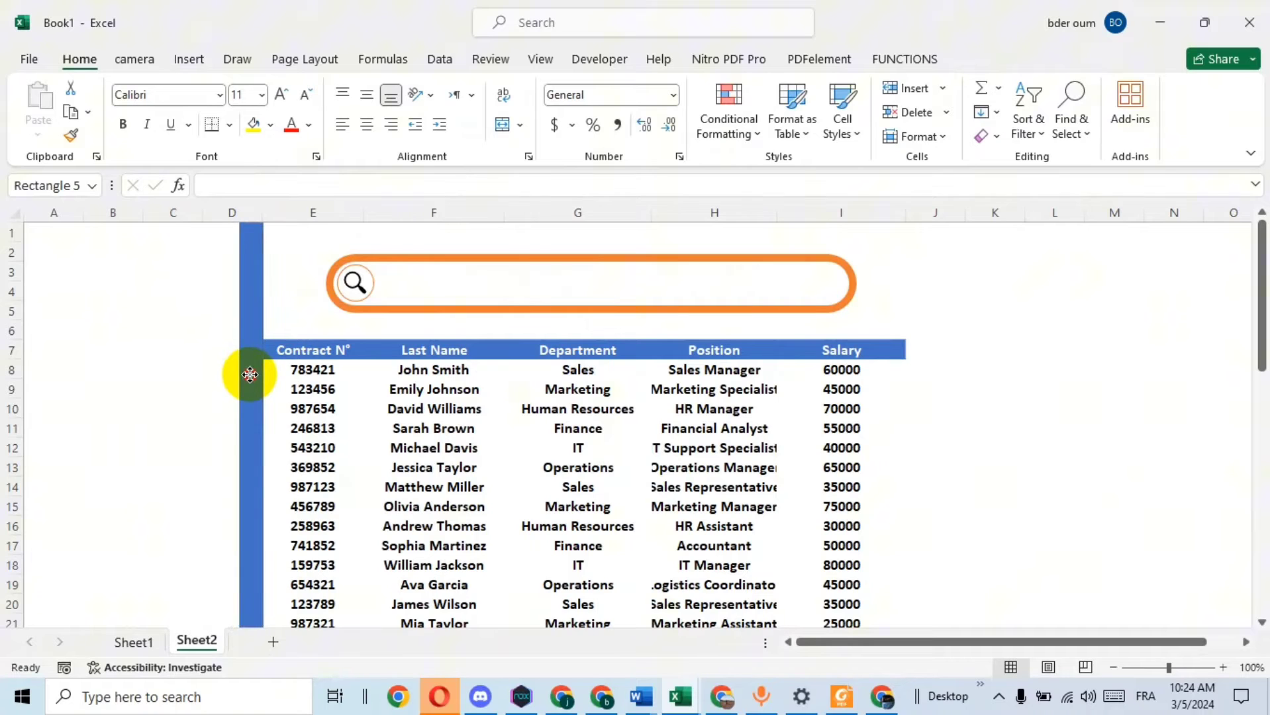
Copy the blue bar to run along the table's right edge.
{"action": "left_click", "coordinate": [192, 349]}
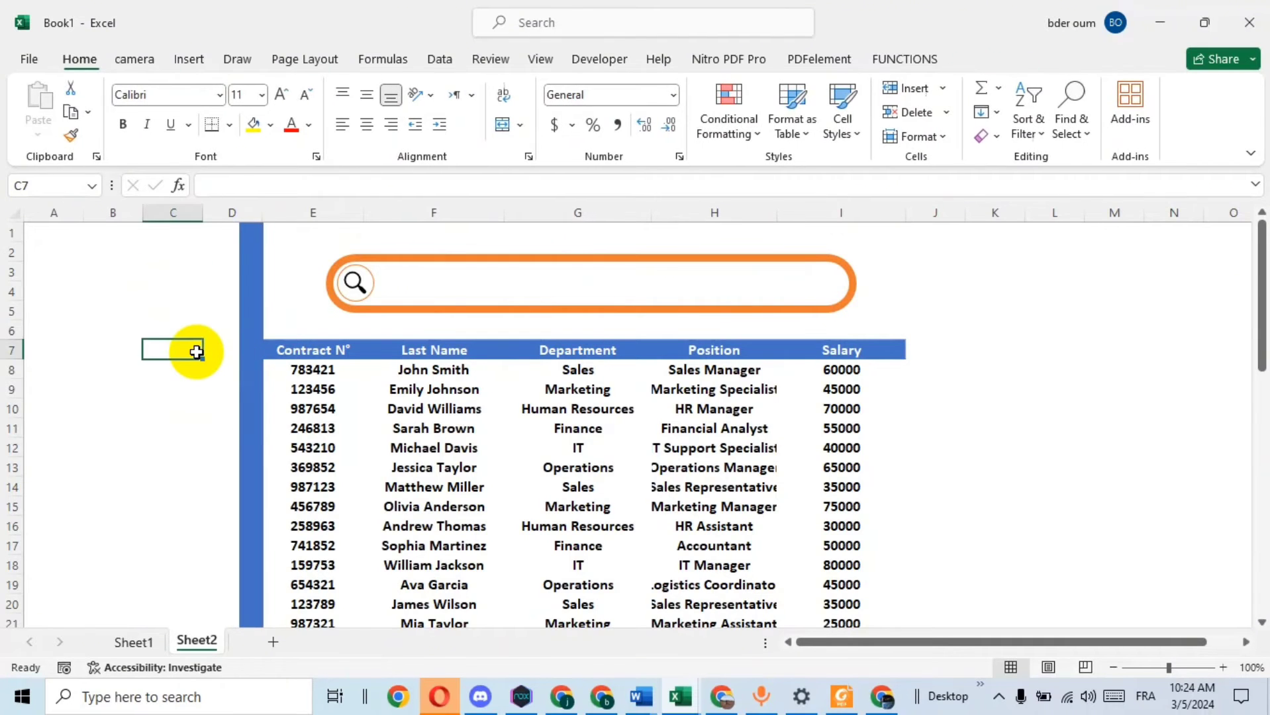
{"action": "left_click", "coordinate": [243, 353]}
{"action": "right_click", "coordinate": [247, 352]}
{"action": "key", "text": "Escape"}
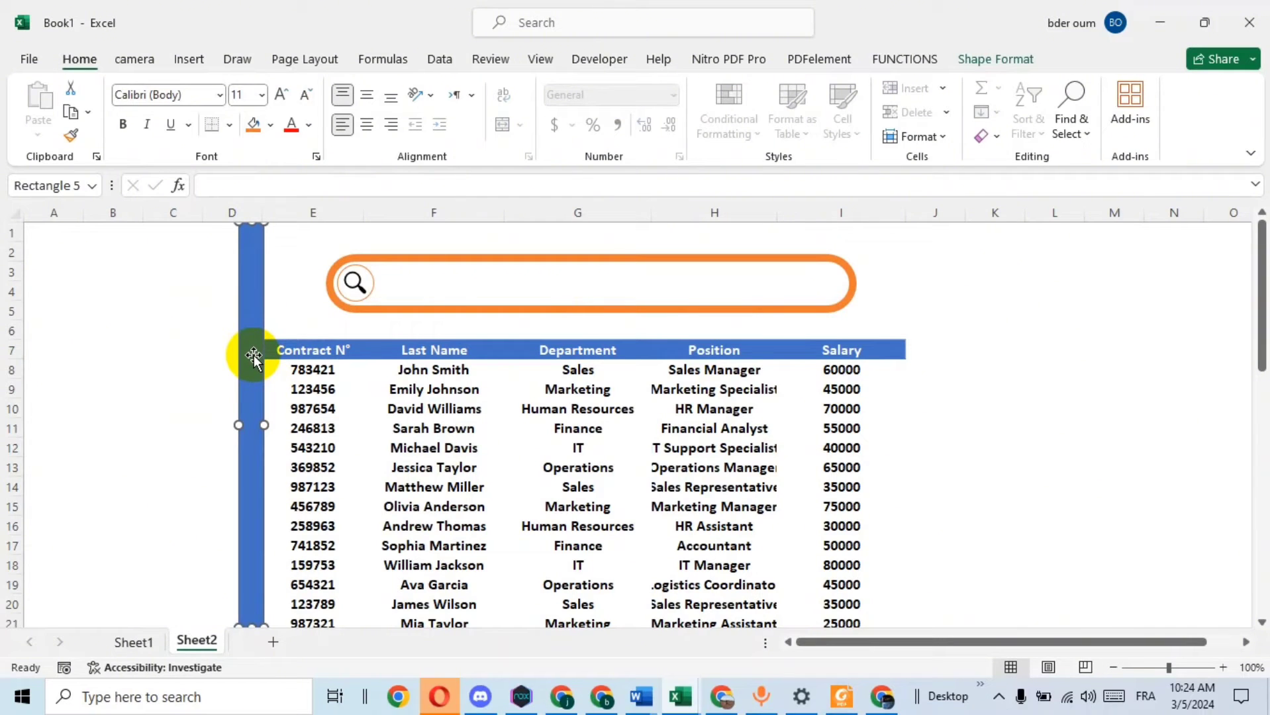
{"action": "left_click_drag", "start_coordinate": [254, 358], "coordinate": [915, 356]}
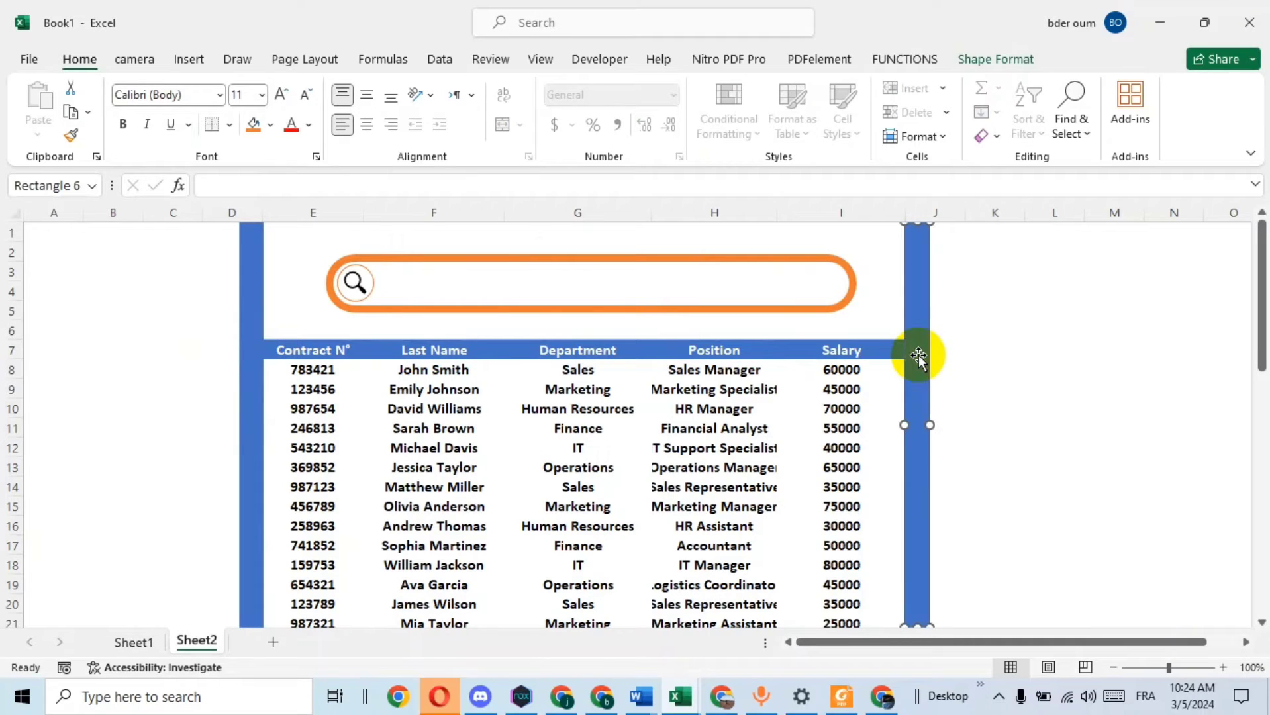
{"action": "left_click", "coordinate": [1011, 367]}
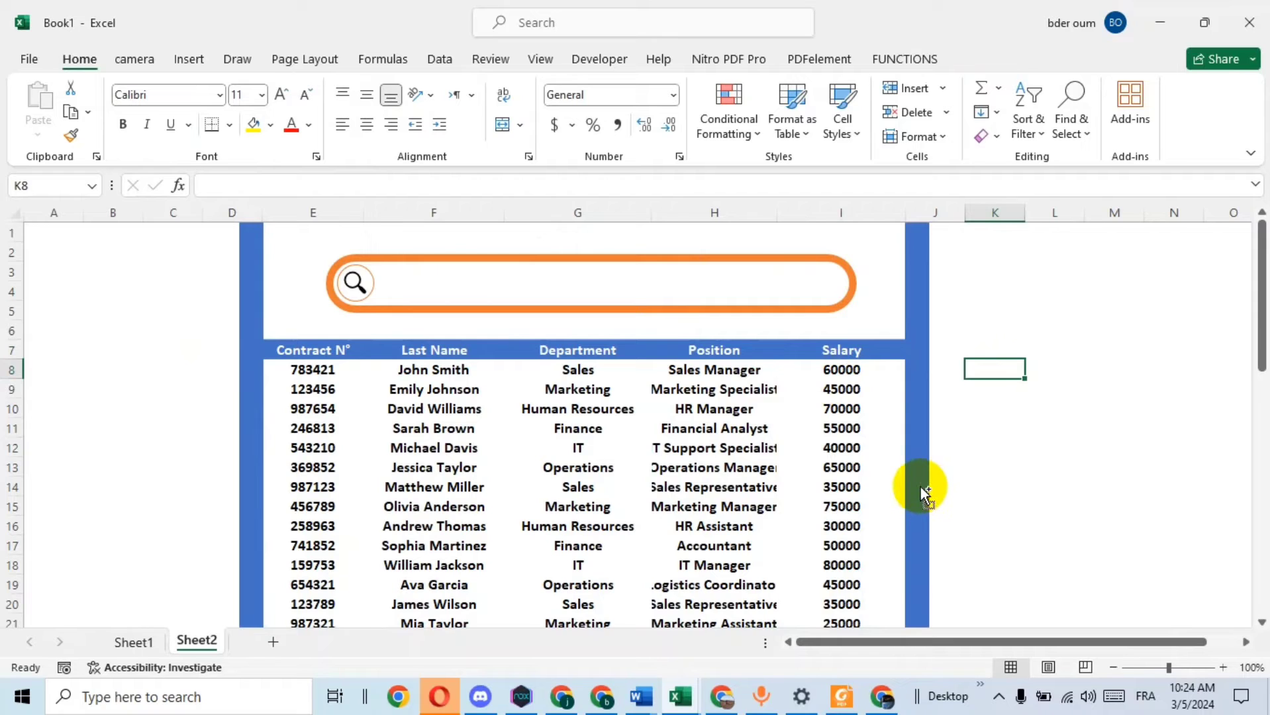
Add a third bar rotated horizontal in row 1, stretched across to the right bar.
{"action": "left_click_drag", "start_coordinate": [915, 443], "coordinate": [999, 412]}
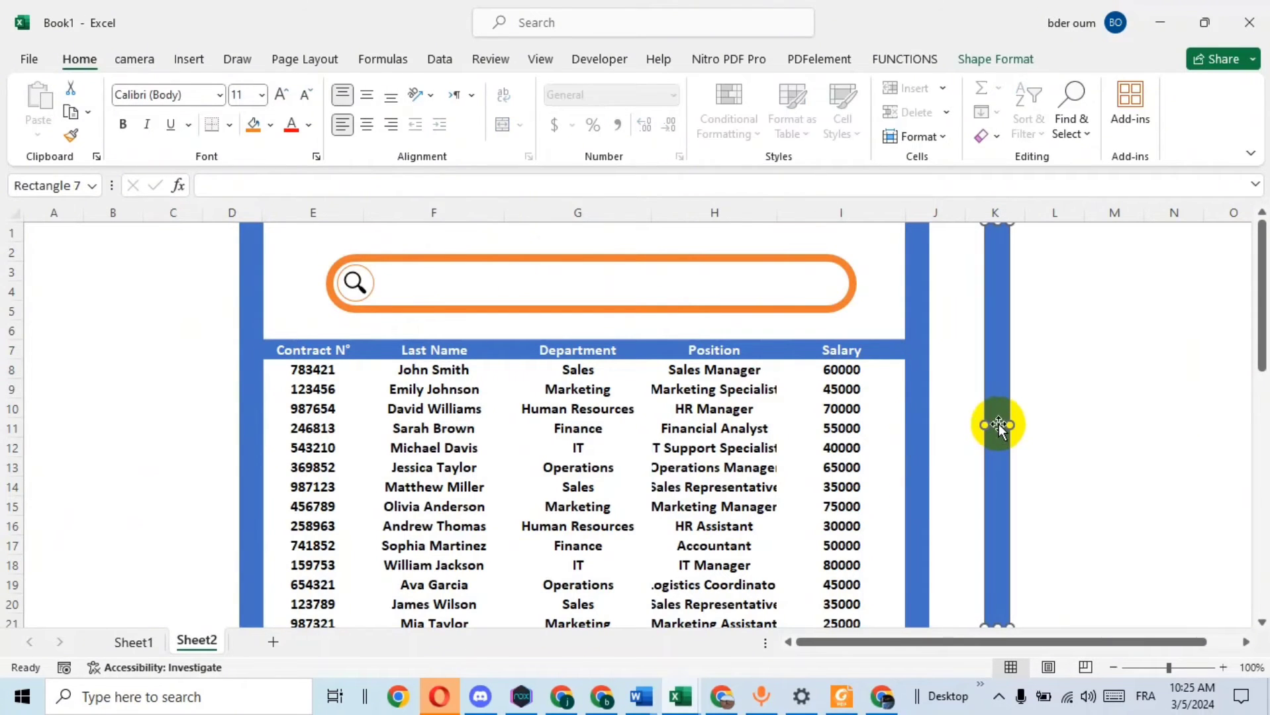
{"action": "left_click_drag", "start_coordinate": [1006, 368], "coordinate": [1026, 417]}
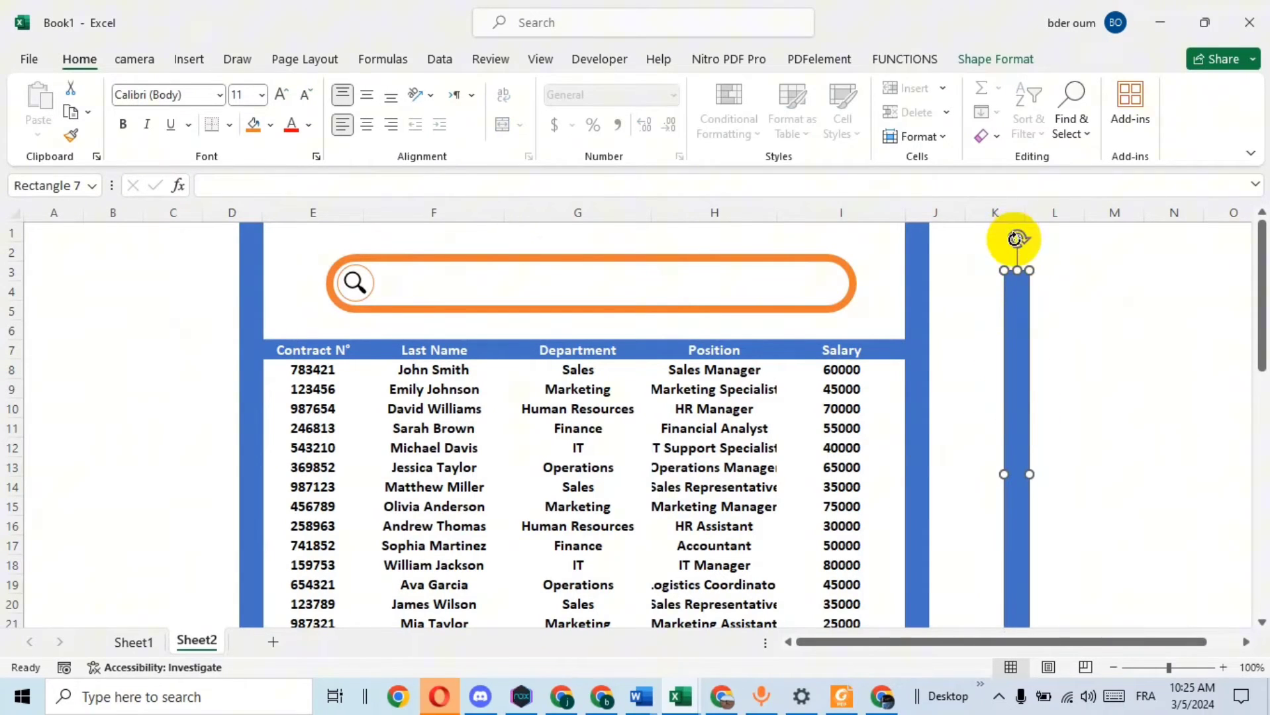
{"action": "left_click_drag", "start_coordinate": [1017, 238], "coordinate": [783, 475]}
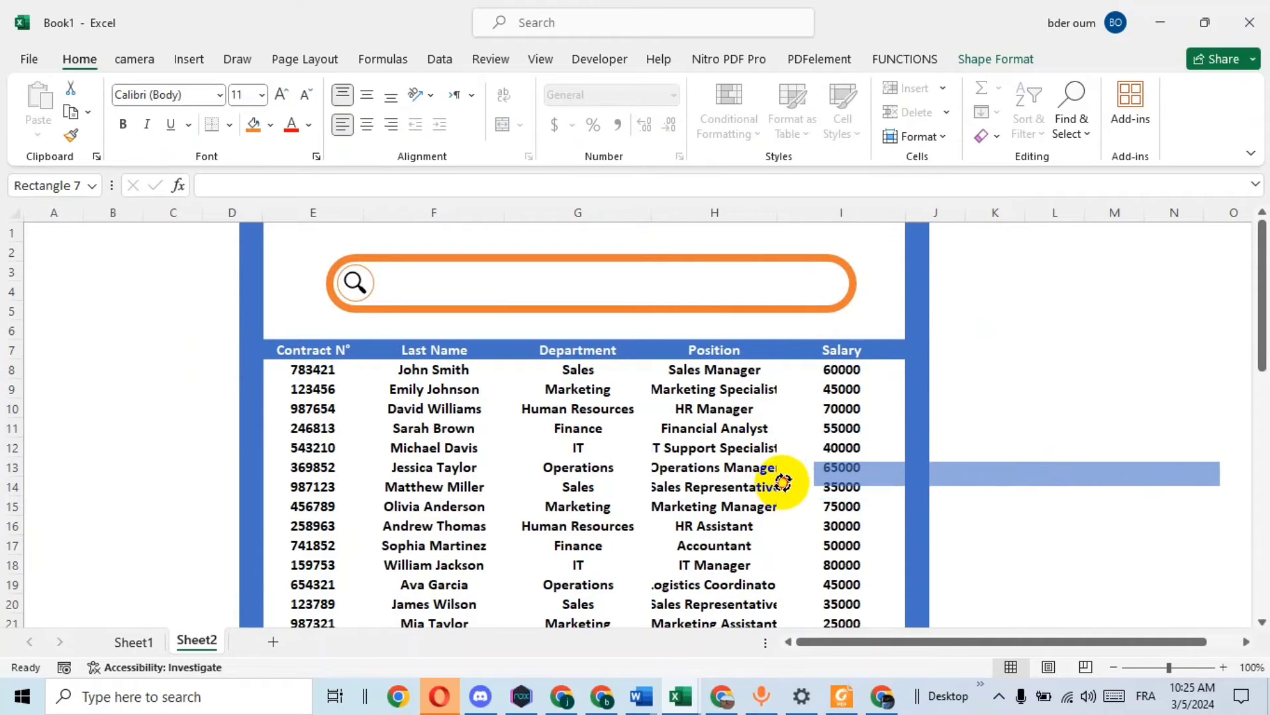
{"action": "mouse_move", "coordinate": [1063, 487]}
{"action": "left_mouse_down"}
{"action": "mouse_move", "coordinate": [603, 231]}
{"action": "mouse_move", "coordinate": [467, 225]}
{"action": "left_mouse_up"}
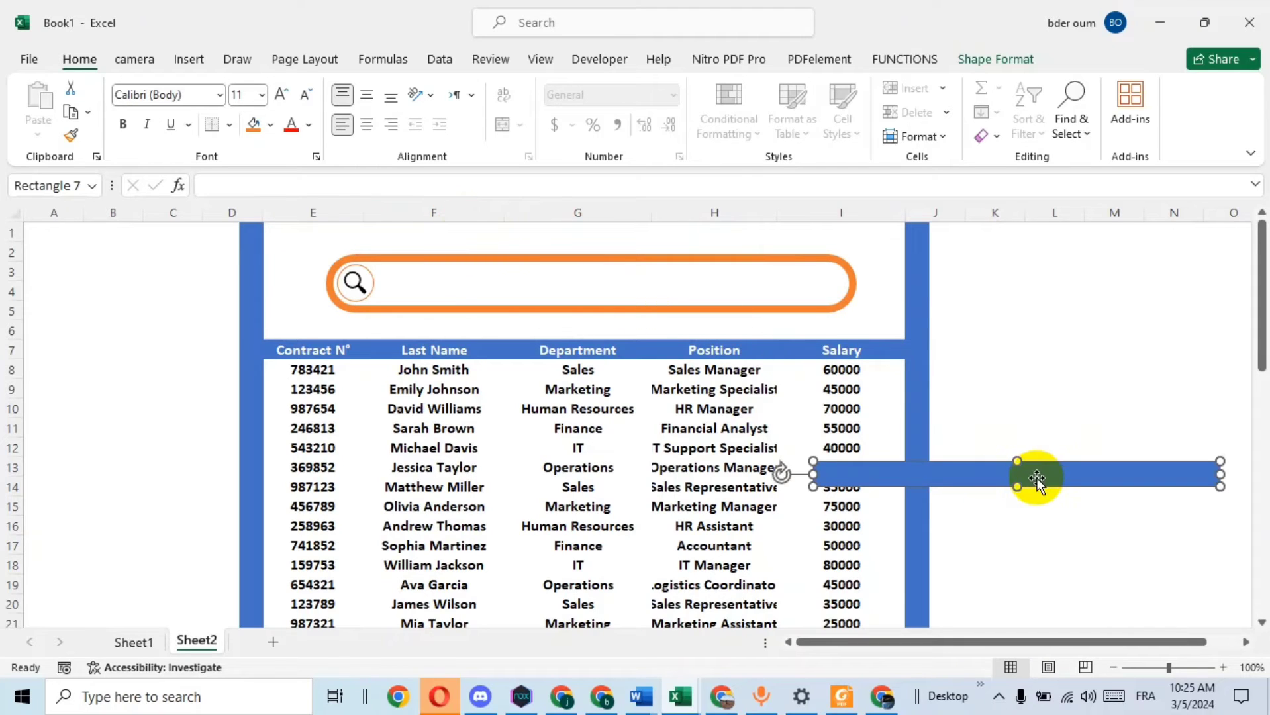
{"action": "left_click_drag", "start_coordinate": [1038, 478], "coordinate": [481, 237]}
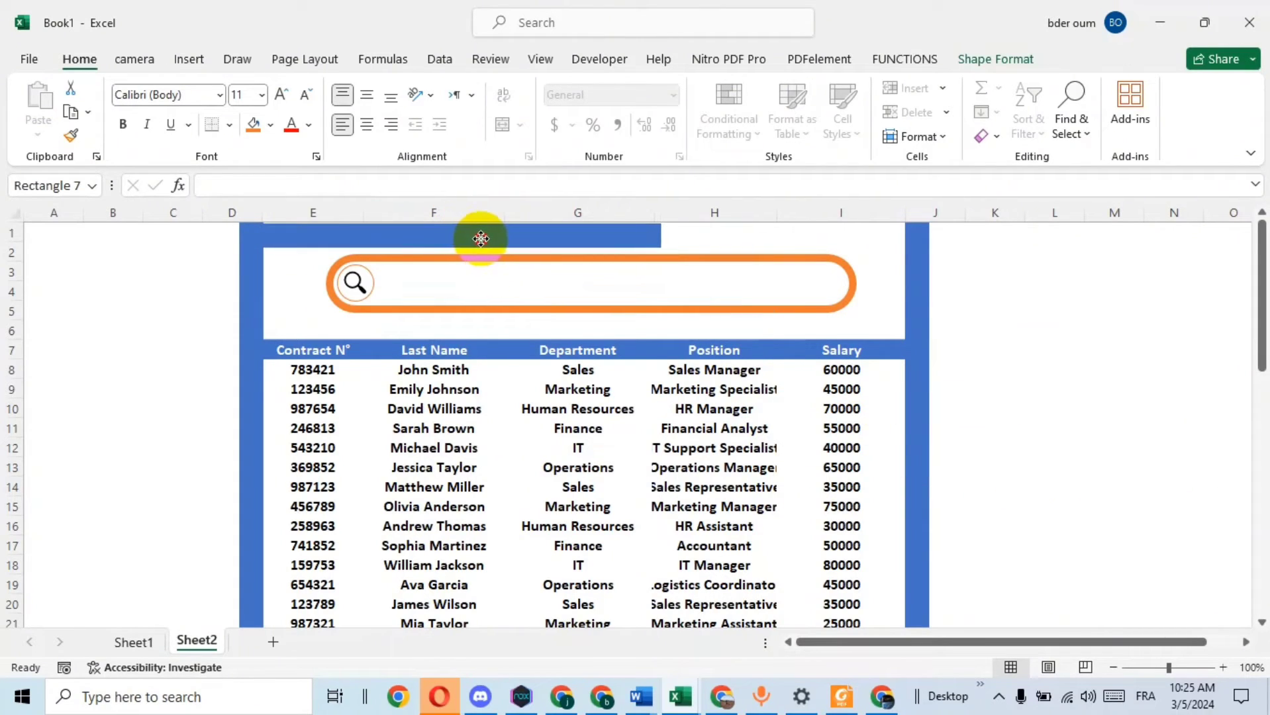
{"action": "left_click_drag", "start_coordinate": [661, 236], "coordinate": [903, 236]}
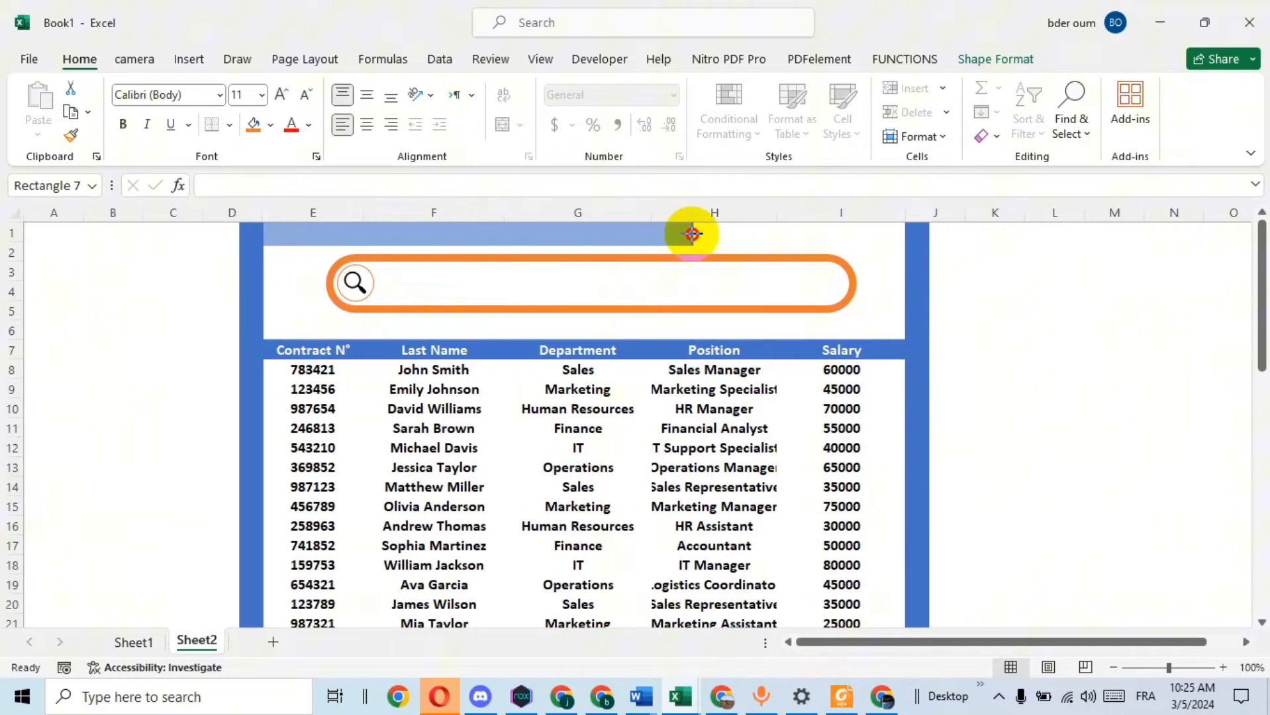
Stretch the left blue bar down to row 52.
{"action": "left_click", "coordinate": [1060, 308]}
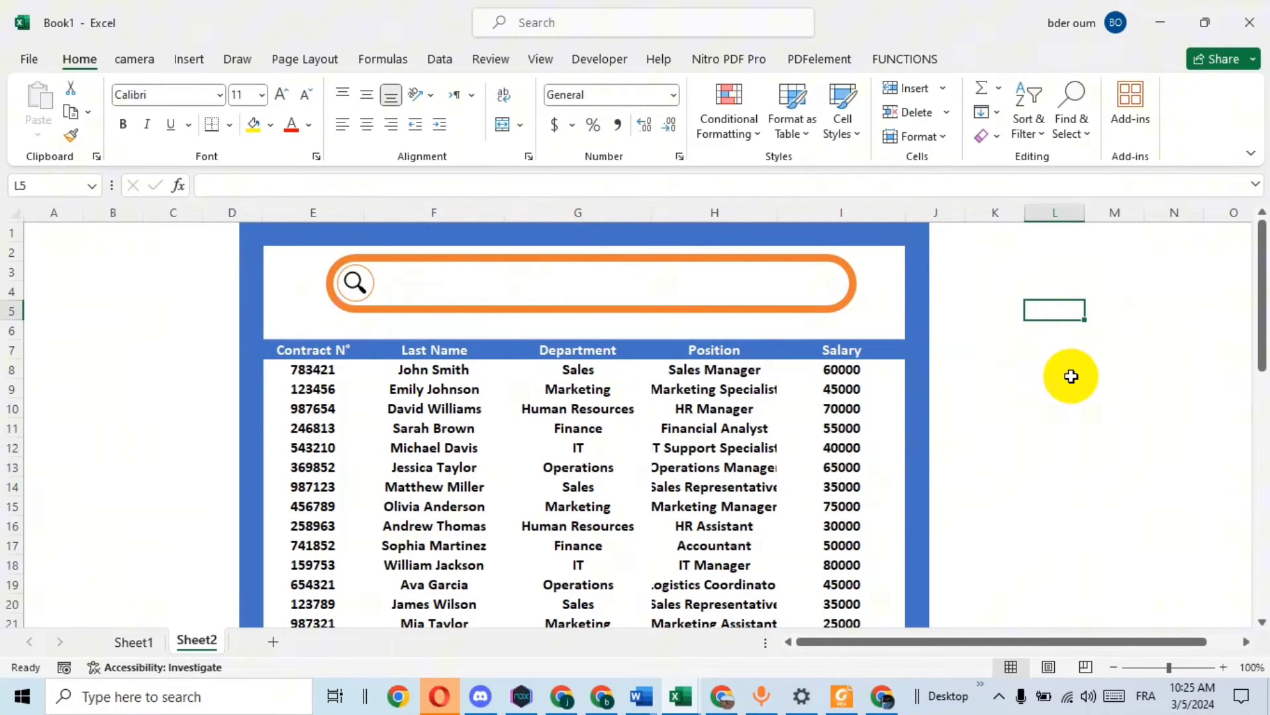
{"action": "scroll", "coordinate": [1071, 375], "scroll_direction": "down", "scroll_amount": 1}
{"action": "scroll", "coordinate": [1071, 377], "scroll_direction": "down", "scroll_amount": 3}
{"action": "scroll", "coordinate": [994, 374], "scroll_direction": "down", "scroll_amount": 1}
{"action": "left_click", "coordinate": [248, 307]}
{"action": "left_click_drag", "start_coordinate": [248, 307], "coordinate": [277, 506]}
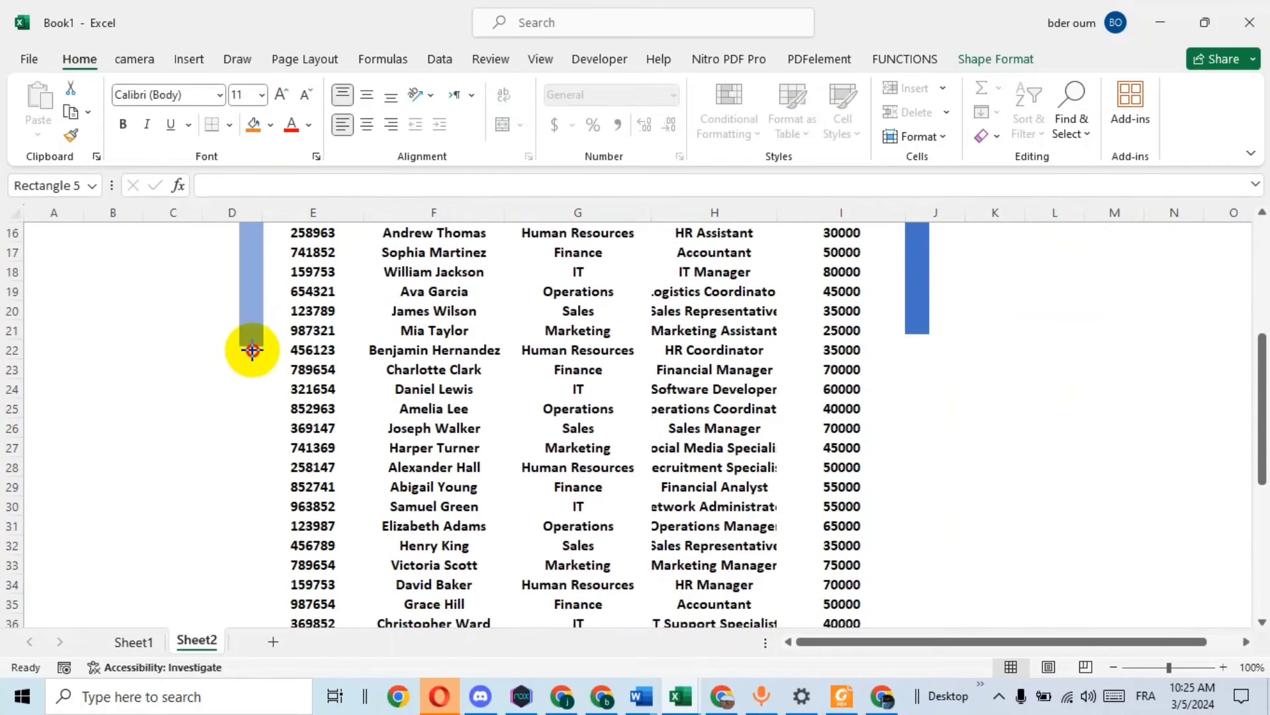
{"action": "scroll", "coordinate": [276, 506], "scroll_direction": "down", "scroll_amount": 3}
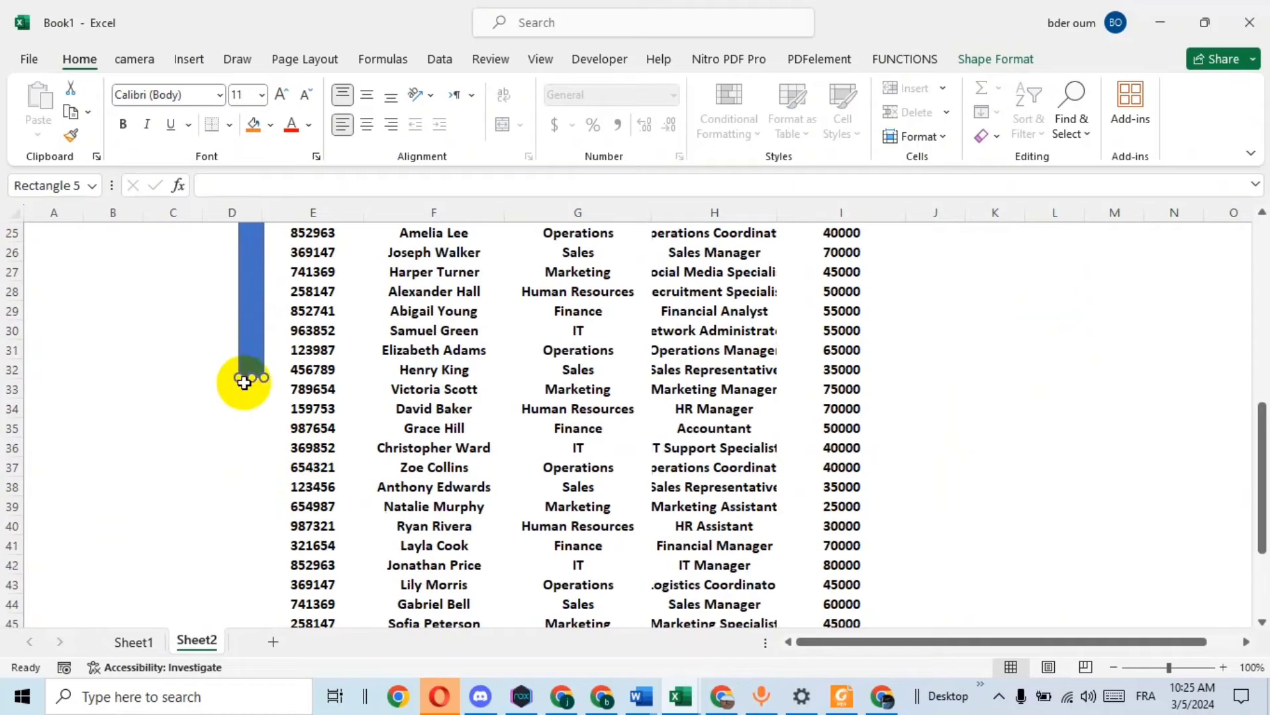
{"action": "left_click_drag", "start_coordinate": [252, 378], "coordinate": [251, 567]}
{"action": "scroll", "coordinate": [311, 451], "scroll_direction": "down", "scroll_amount": 5}
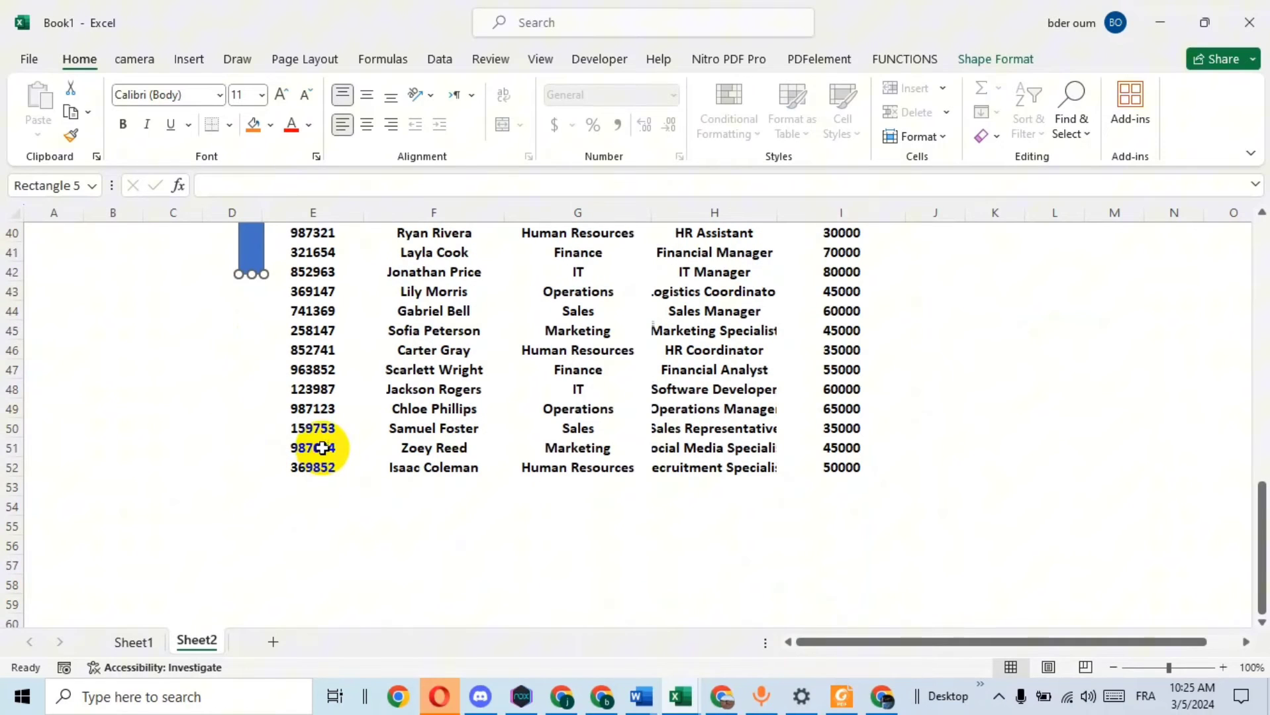
{"action": "left_click_drag", "start_coordinate": [250, 275], "coordinate": [245, 471]}
{"action": "scroll", "coordinate": [816, 369], "scroll_direction": "up", "scroll_amount": 7}
{"action": "scroll", "coordinate": [928, 397], "scroll_direction": "up", "scroll_amount": 4}
{"action": "scroll", "coordinate": [996, 425], "scroll_direction": "down", "scroll_amount": 2}
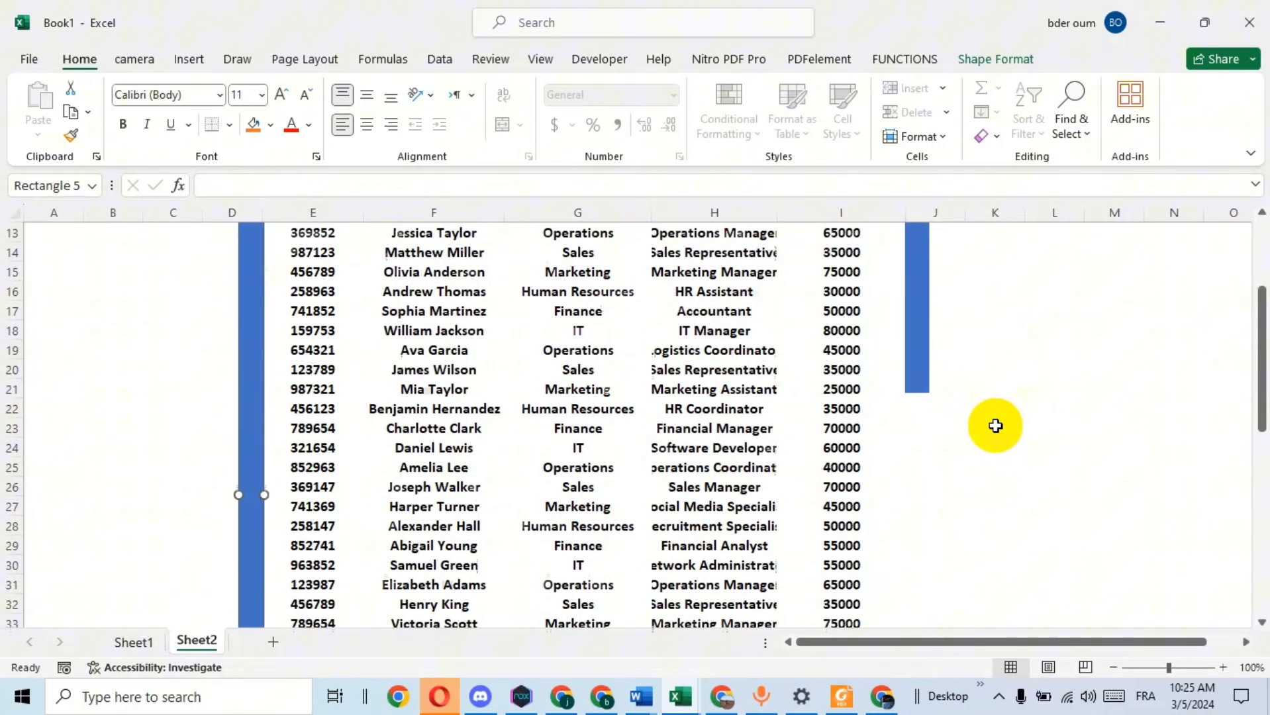
Stretch the right blue bar down to row 52.
{"action": "left_click", "coordinate": [917, 361]}
{"action": "left_click_drag", "start_coordinate": [917, 392], "coordinate": [929, 557]}
{"action": "scroll", "coordinate": [1024, 424], "scroll_direction": "down", "scroll_amount": 5}
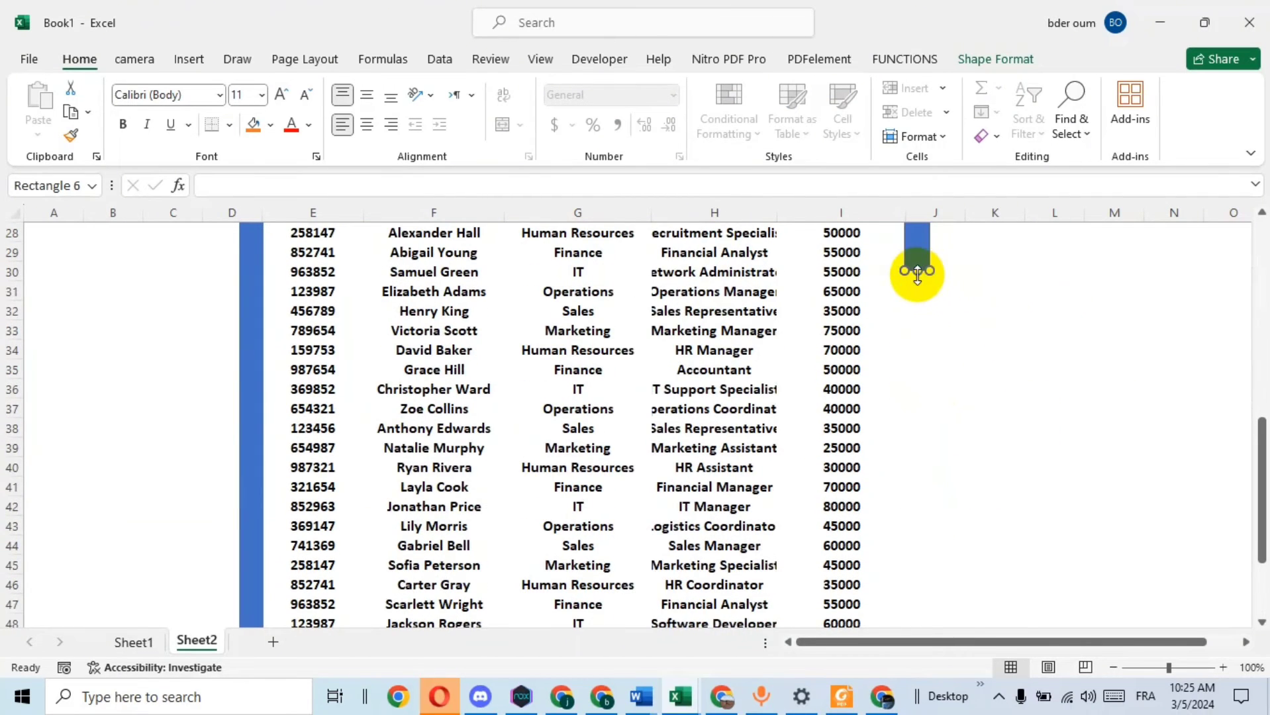
{"action": "left_click_drag", "start_coordinate": [917, 273], "coordinate": [927, 535]}
{"action": "scroll", "coordinate": [1010, 399], "scroll_direction": "down", "scroll_amount": 3}
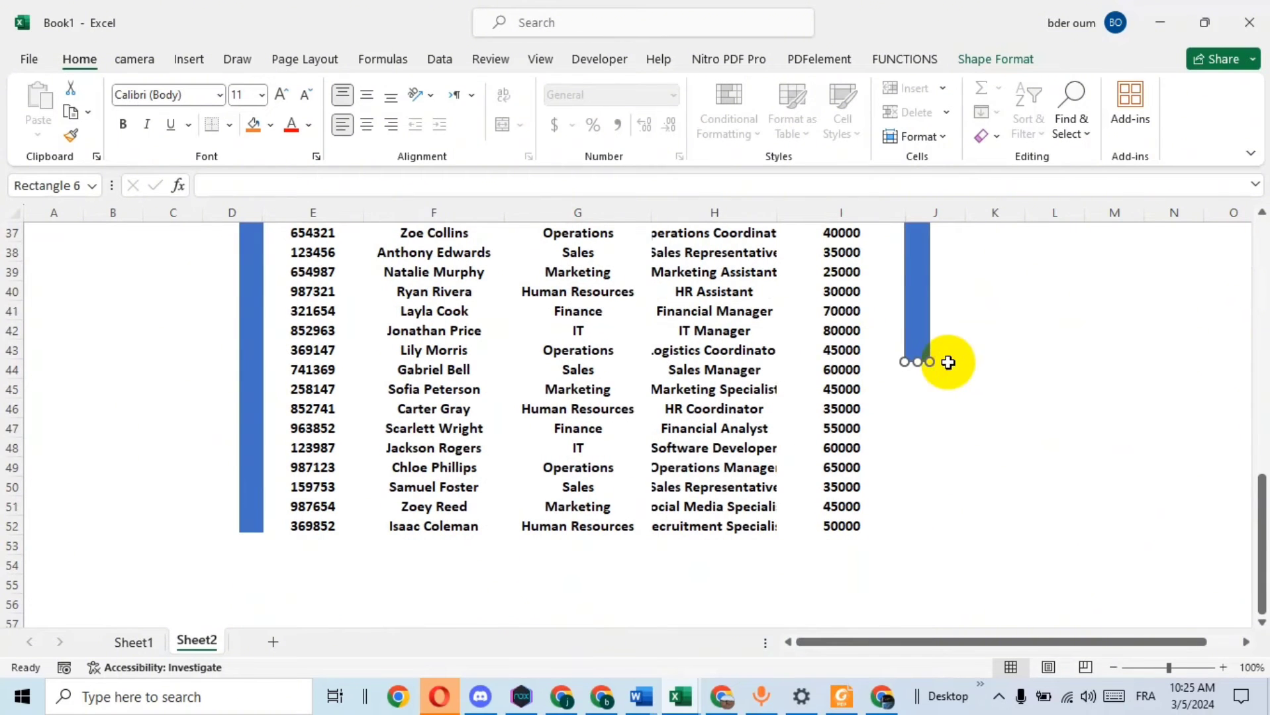
{"action": "left_click_drag", "start_coordinate": [918, 361], "coordinate": [921, 529]}
{"action": "scroll", "coordinate": [1079, 434], "scroll_direction": "up", "scroll_amount": 8}
{"action": "scroll", "coordinate": [1078, 434], "scroll_direction": "up", "scroll_amount": 5}
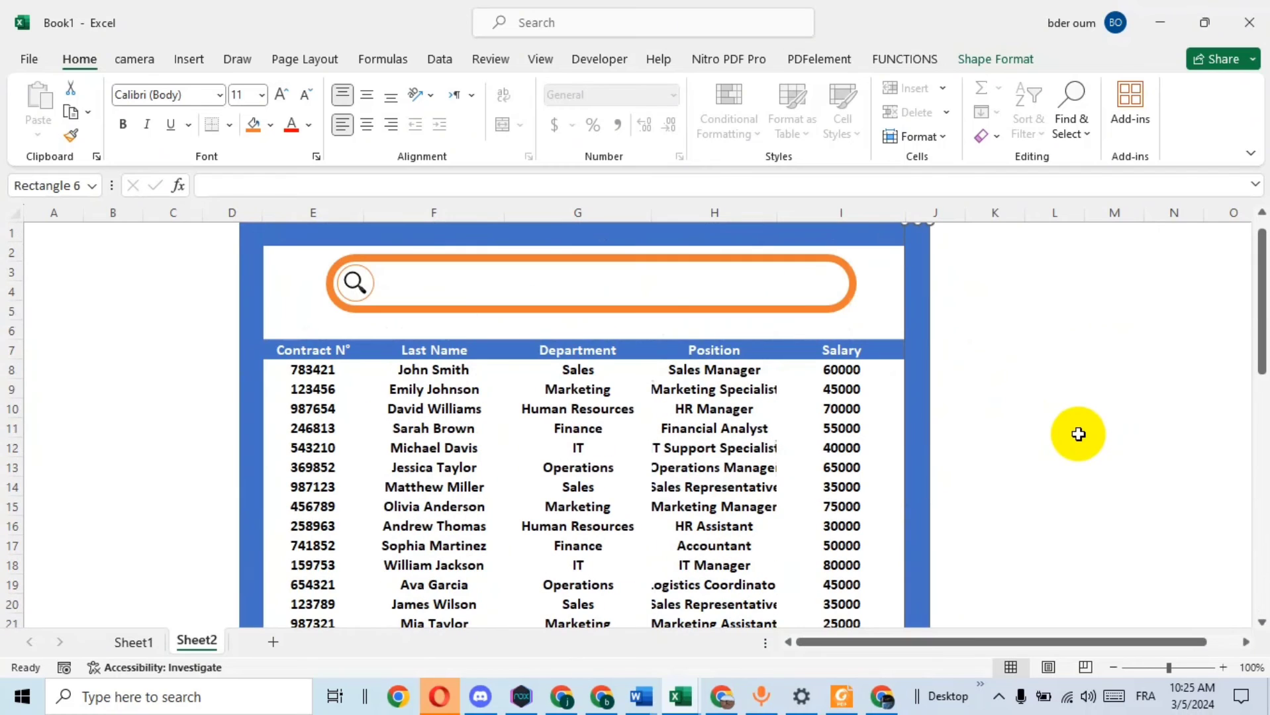
Search the employee table for '128', then change the entry to '125'.
{"action": "left_click", "coordinate": [997, 391]}
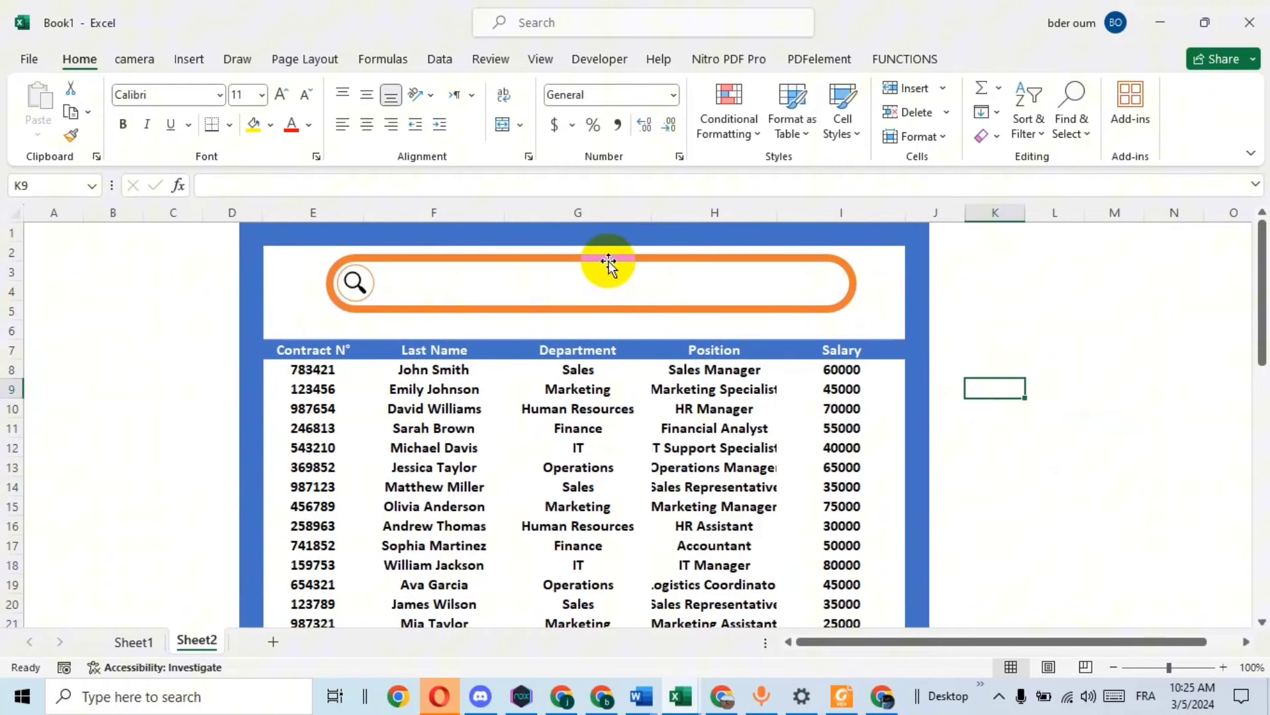
{"action": "left_click", "coordinate": [620, 283]}
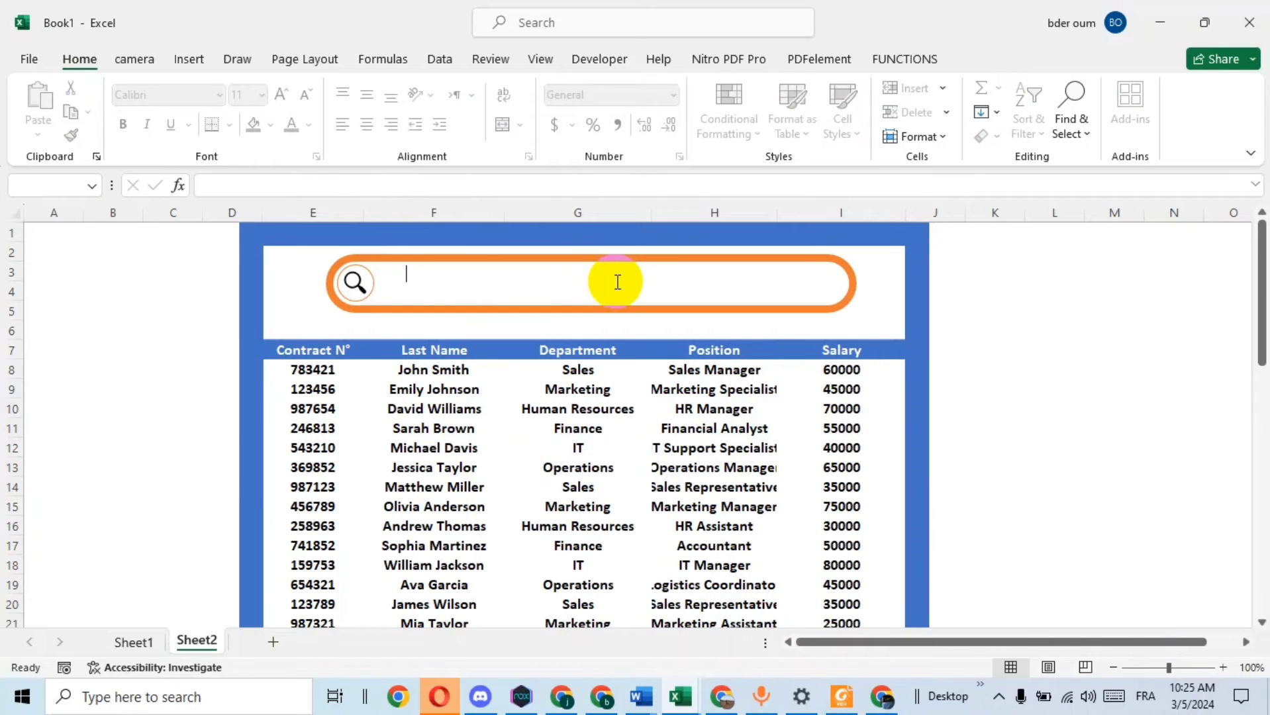
{"action": "type", "text": "12"}
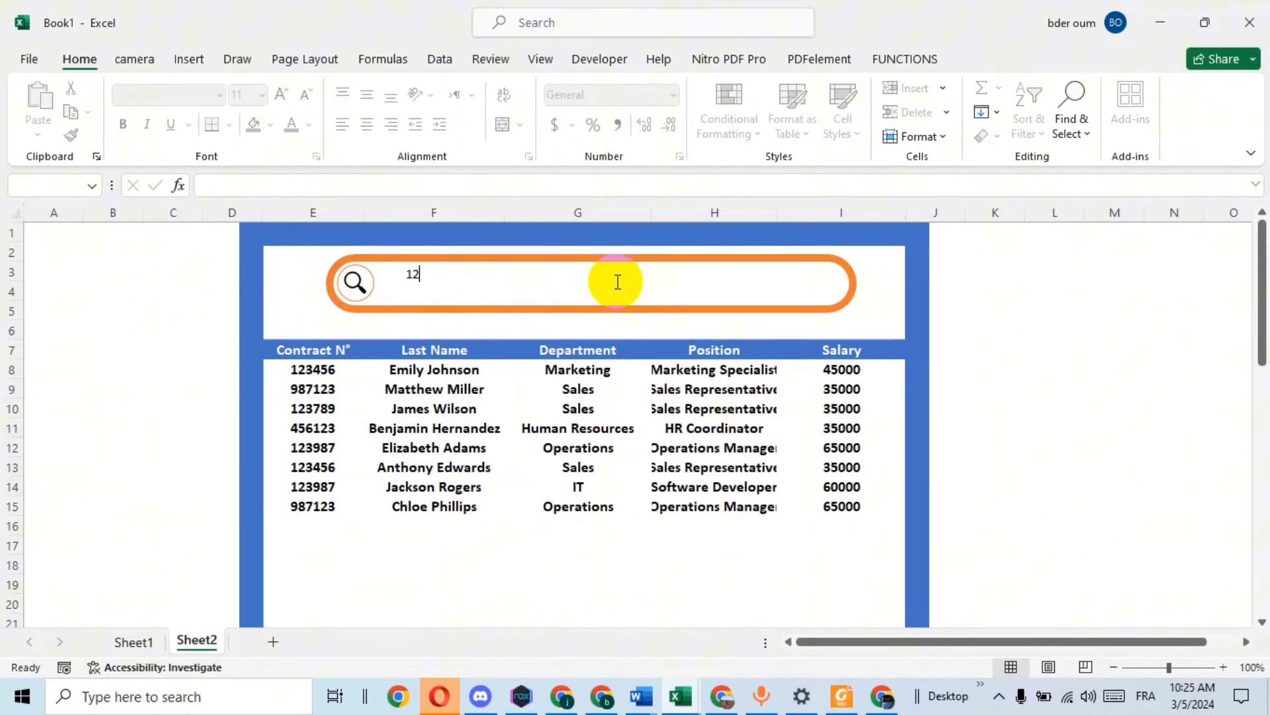
{"action": "type", "text": "8"}
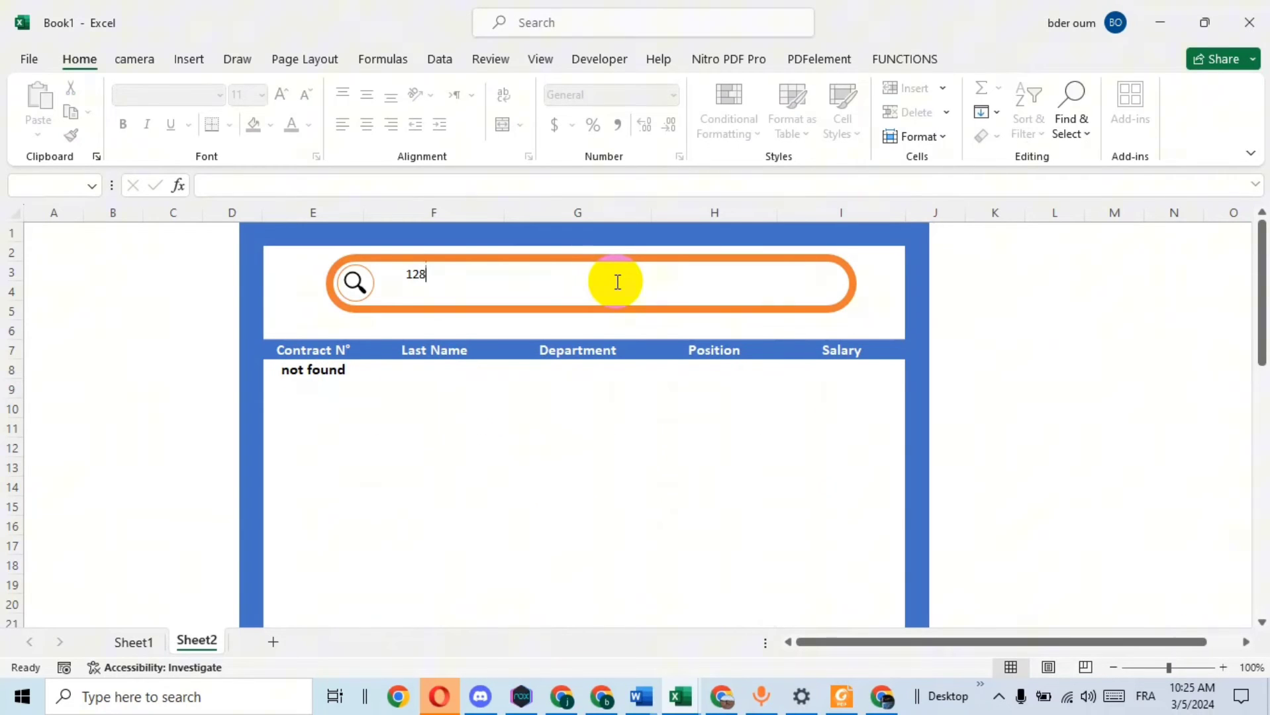
{"action": "key", "text": "BackSpace"}
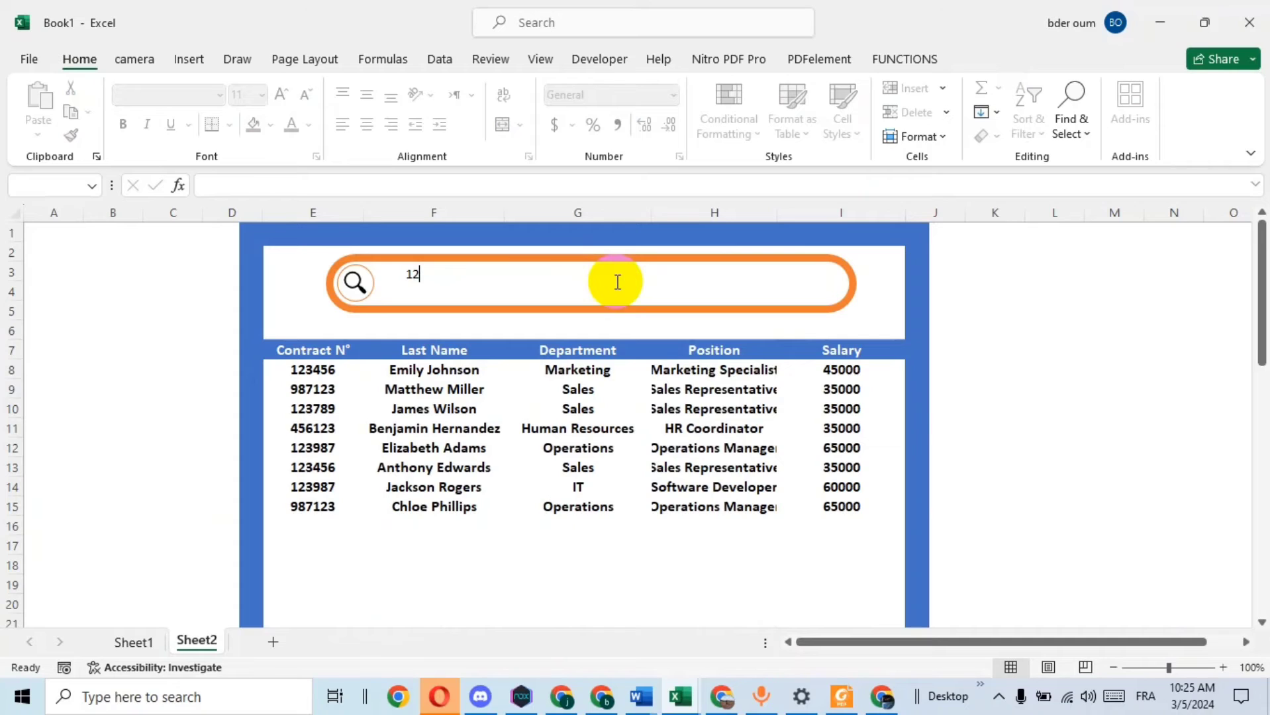
{"action": "type", "text": "5"}
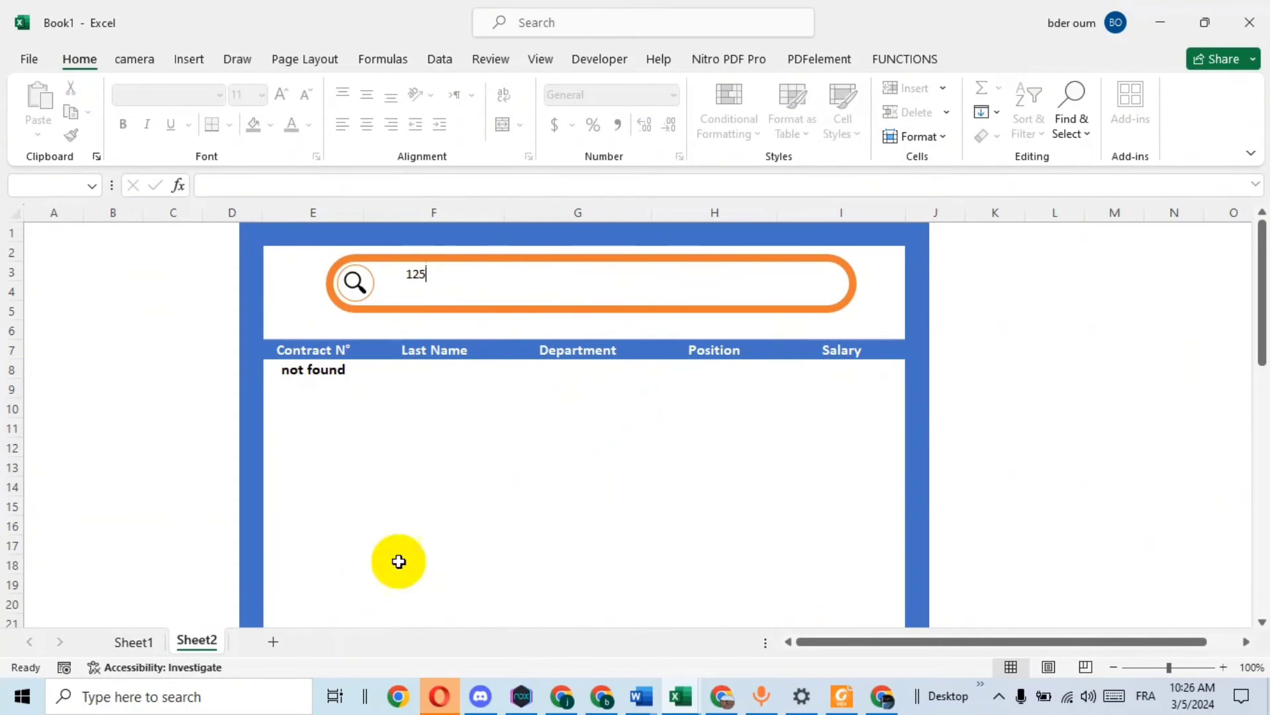
Compare against Sheet1, then clear the Sheet2 search box.
{"action": "left_click", "coordinate": [134, 640]}
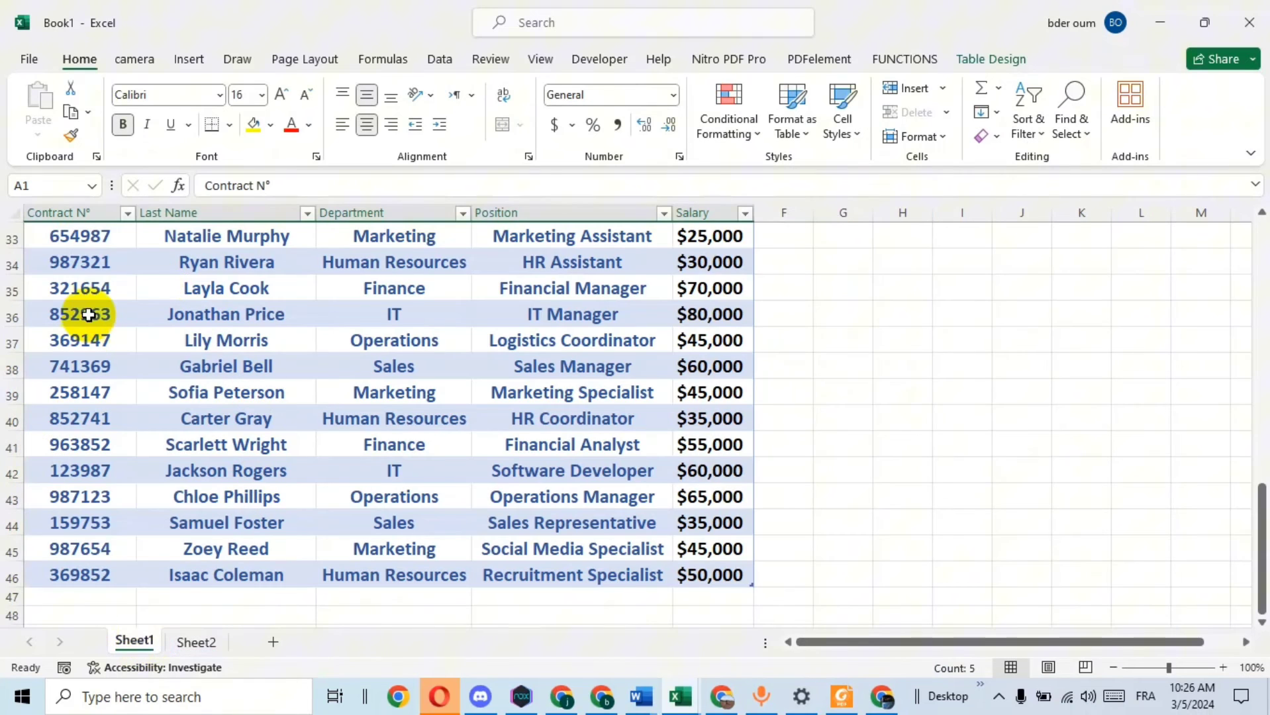
{"action": "left_click", "coordinate": [199, 642]}
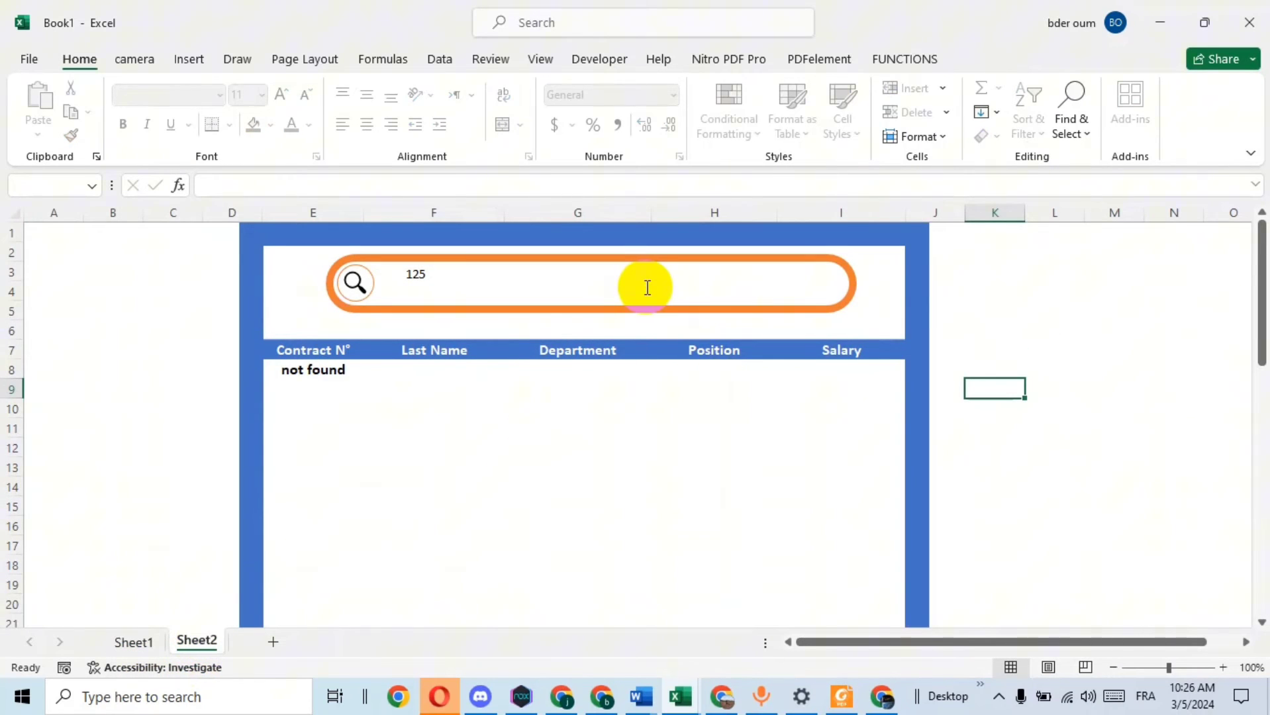
{"action": "left_click", "coordinate": [628, 285]}
{"action": "key", "text": "BackSpace"}
{"action": "key", "text": "BackSpace"}
{"action": "key", "text": "BackSpace"}
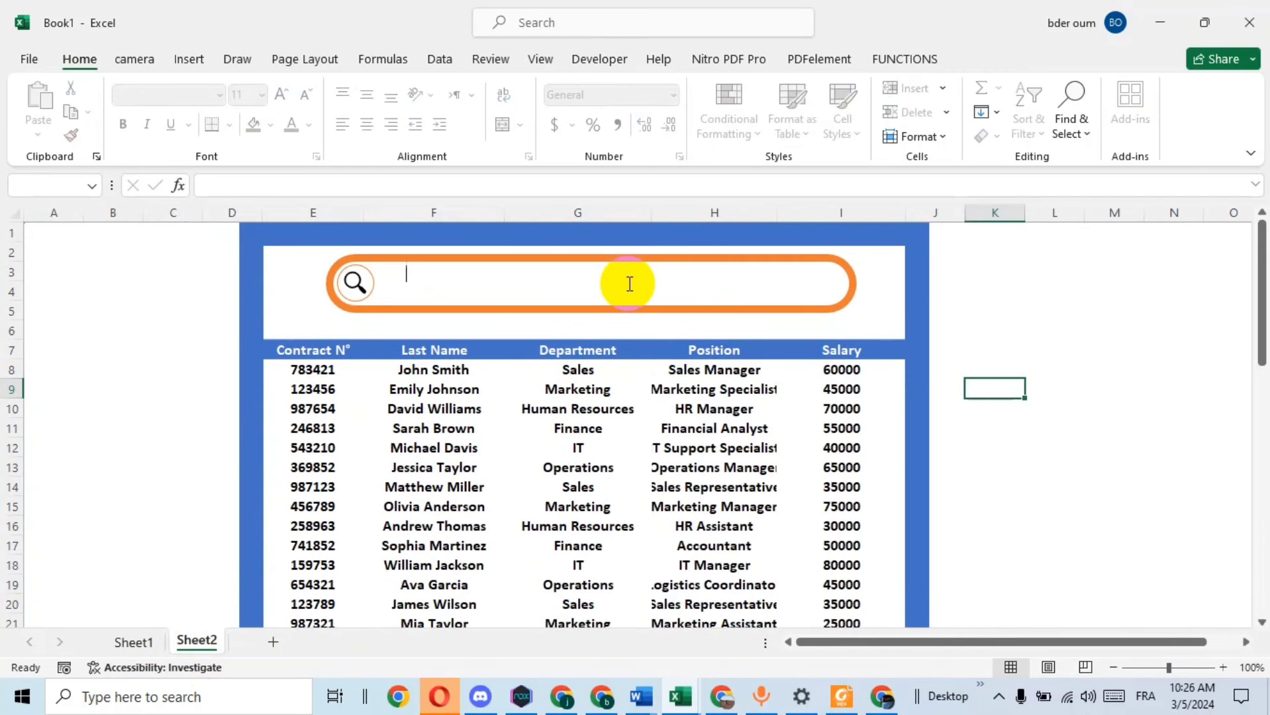
{"action": "left_click", "coordinate": [1022, 283]}
In Design Mode, enlarge the search text box to fill the orange bar.
{"action": "left_click", "coordinate": [588, 62]}
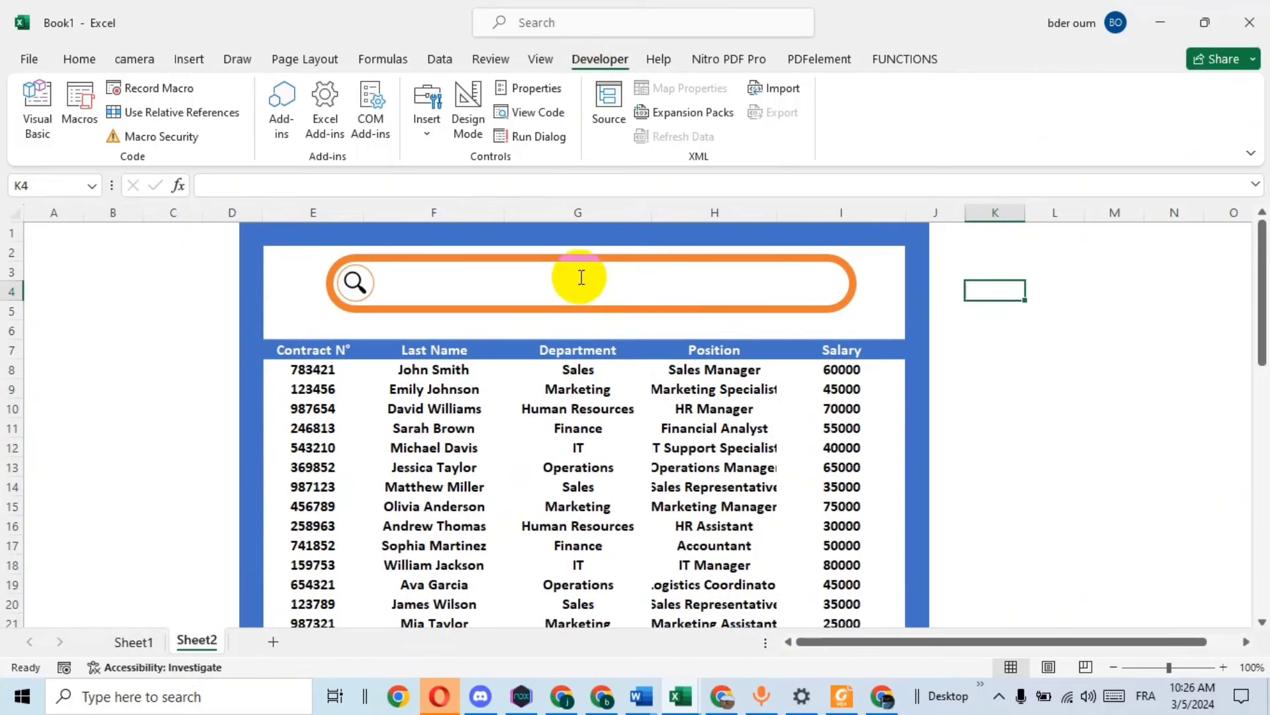
{"action": "left_click", "coordinate": [532, 88]}
{"action": "left_click", "coordinate": [1041, 18]}
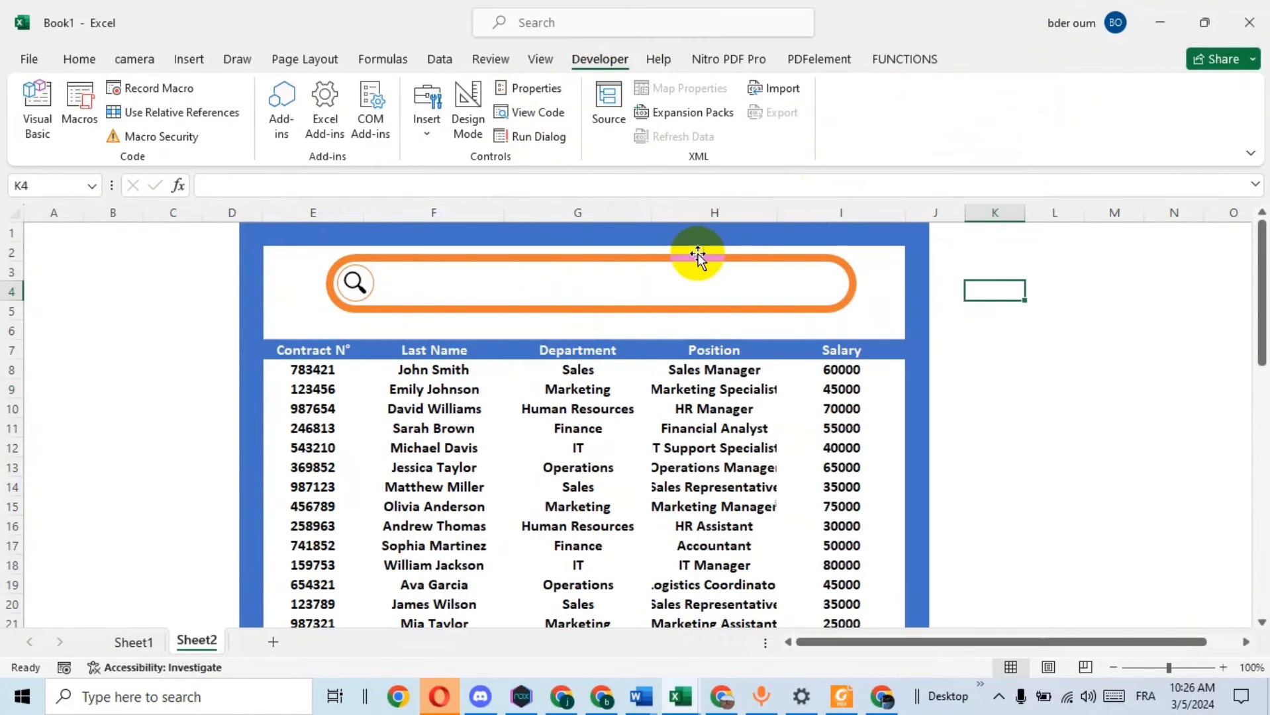
{"action": "left_click", "coordinate": [669, 278]}
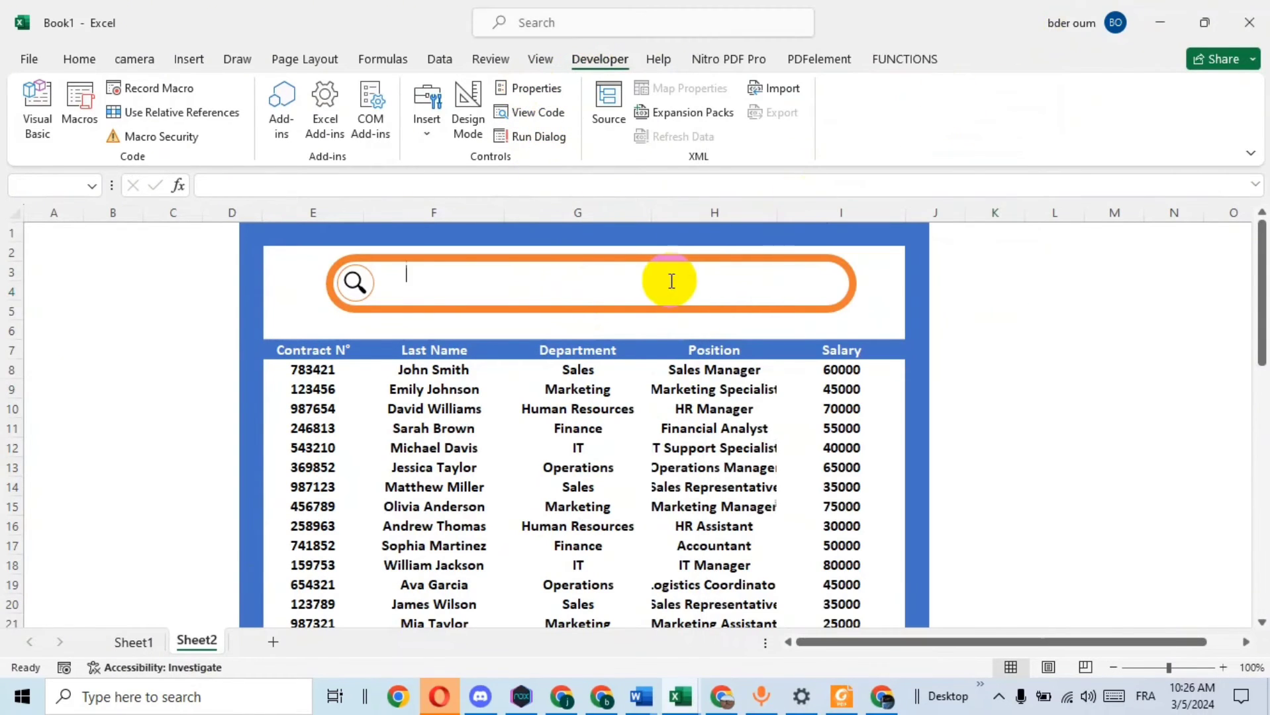
{"action": "left_click", "coordinate": [468, 113]}
{"action": "left_click", "coordinate": [602, 287]}
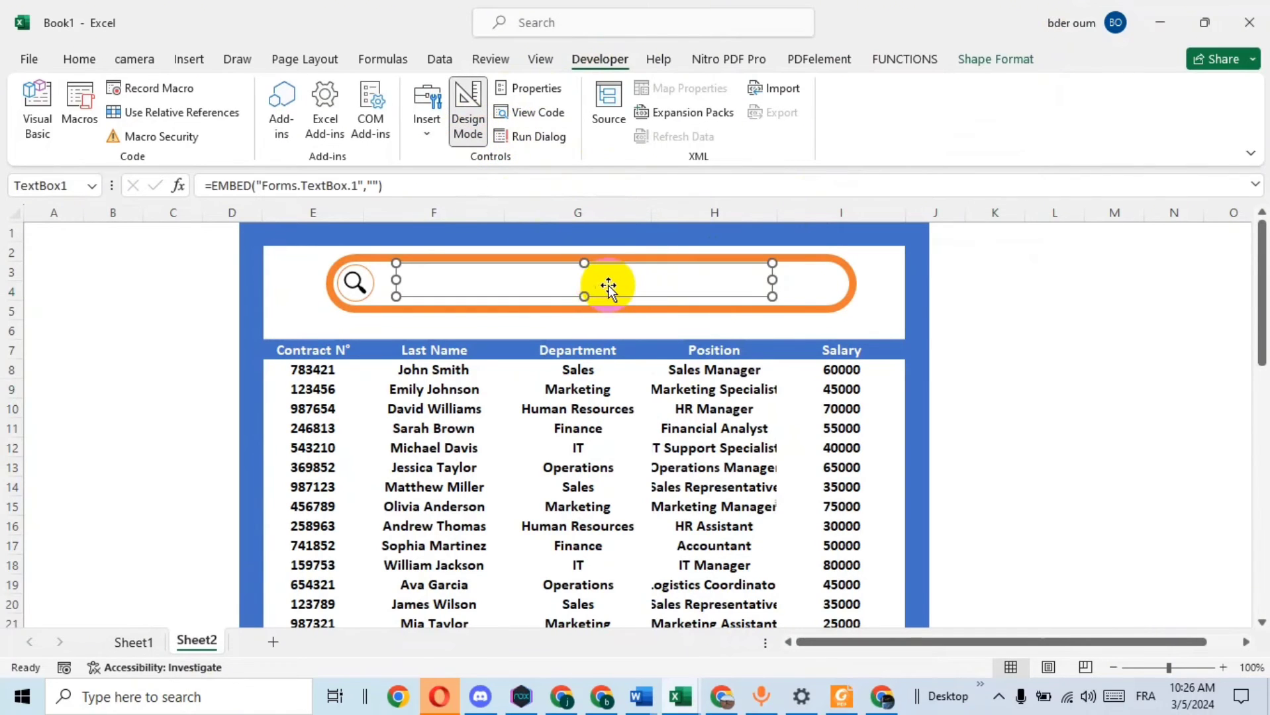
{"action": "left_click_drag", "start_coordinate": [584, 297], "coordinate": [584, 303]}
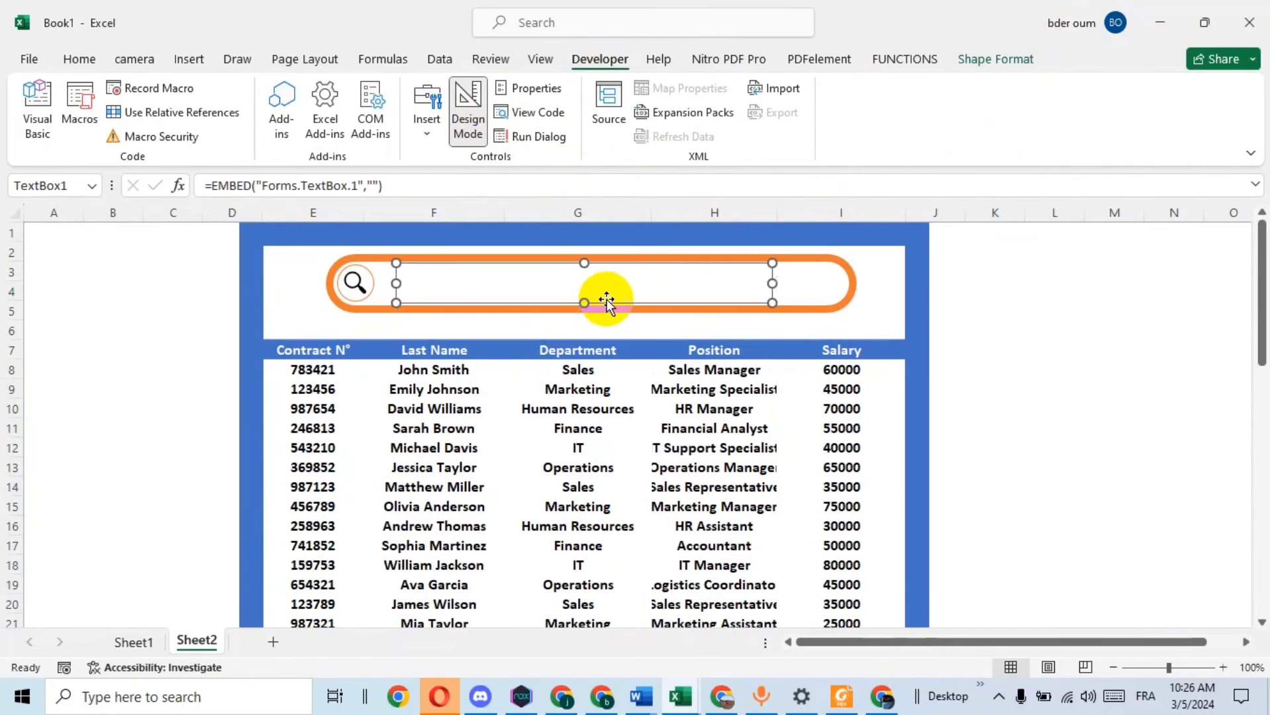
{"action": "left_click_drag", "start_coordinate": [773, 283], "coordinate": [828, 286]}
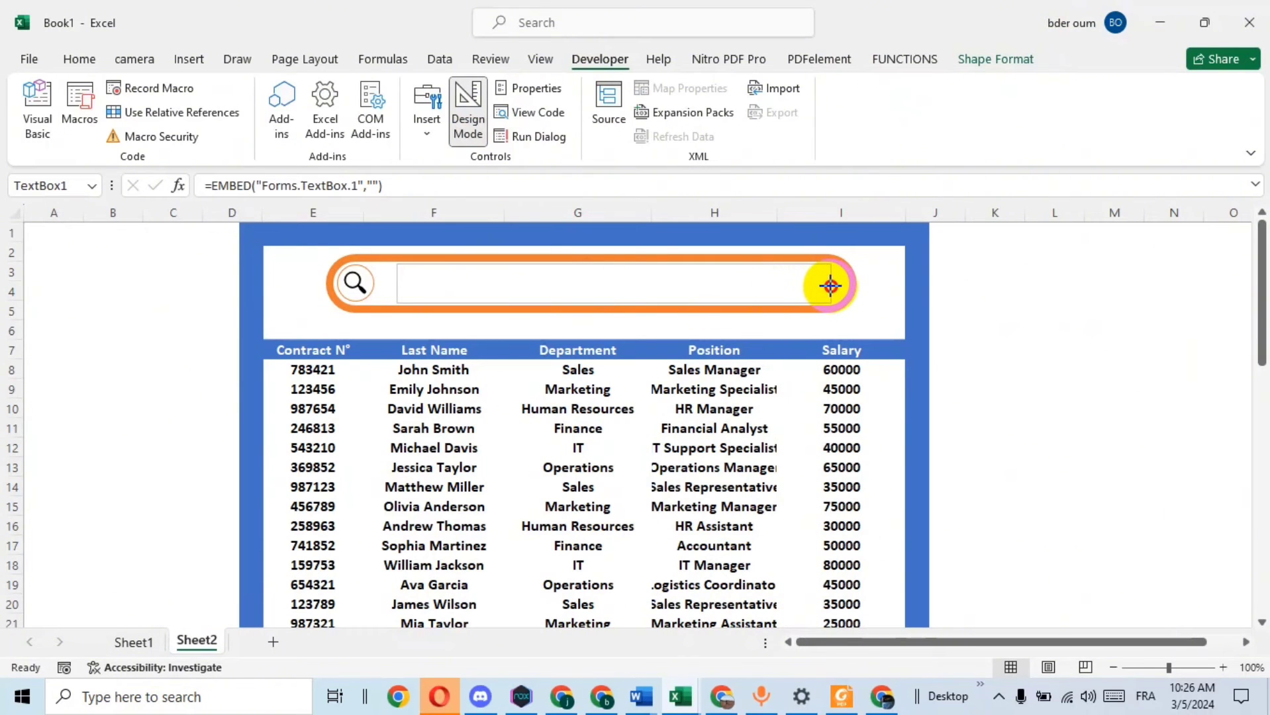
Set the text box font to Calibri Bold, size 18, via its Properties.
{"action": "left_click", "coordinate": [537, 89]}
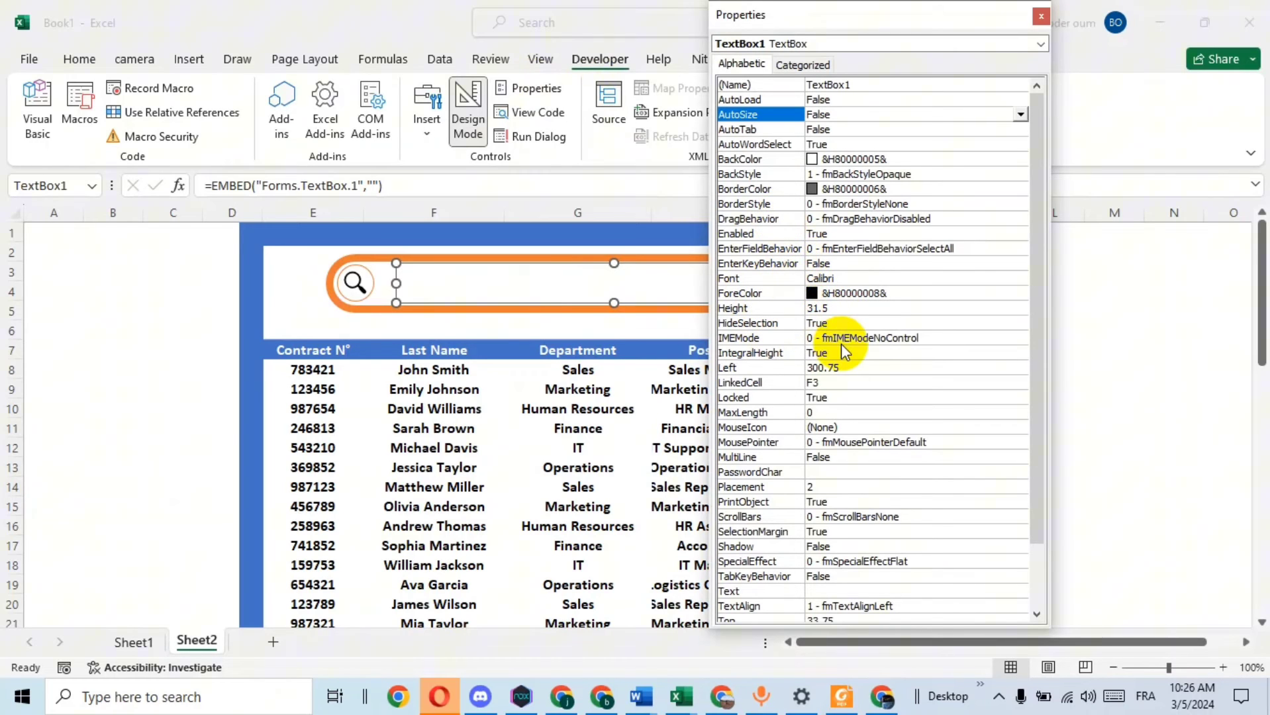
{"action": "left_click", "coordinate": [828, 279]}
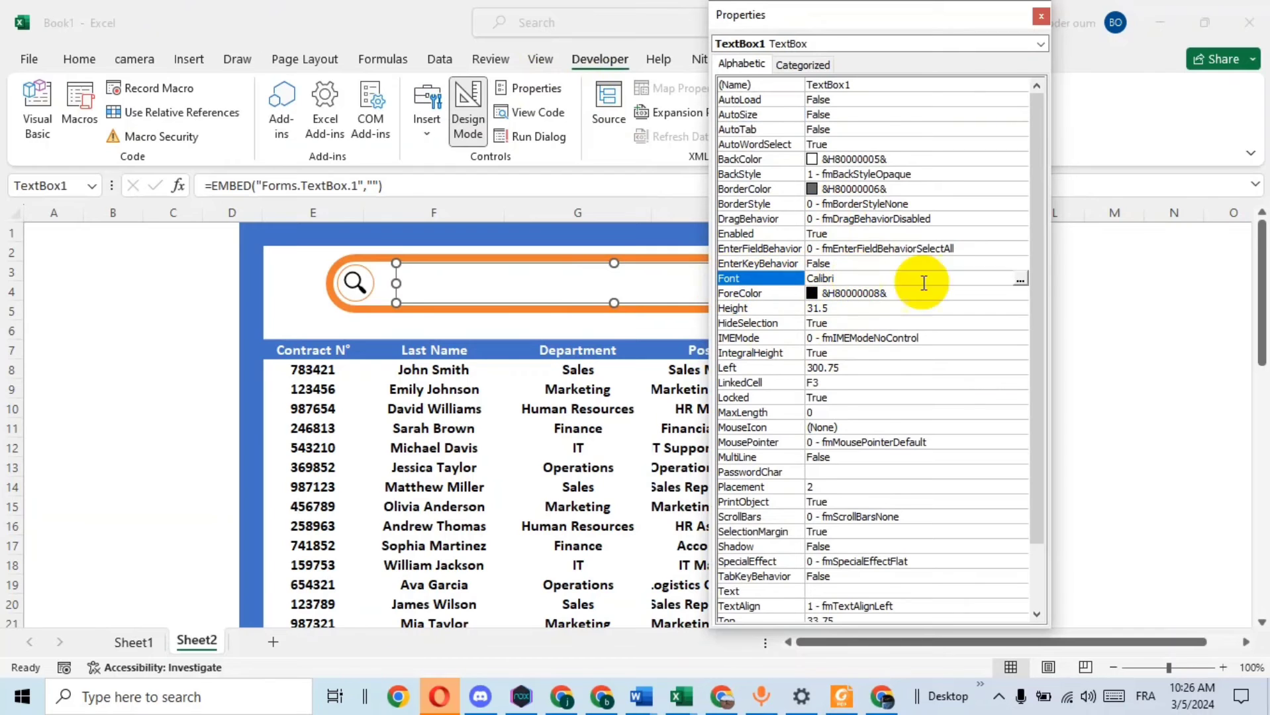
{"action": "left_click", "coordinate": [1020, 281]}
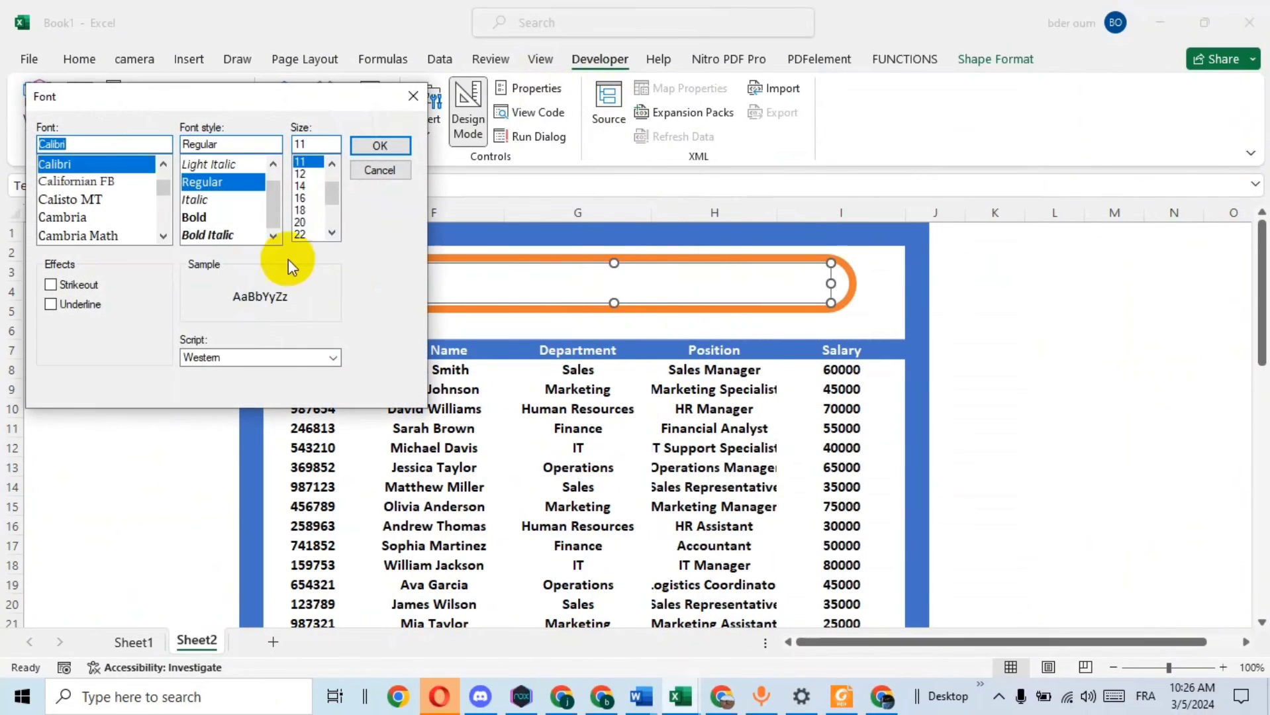
{"action": "left_click", "coordinate": [195, 217]}
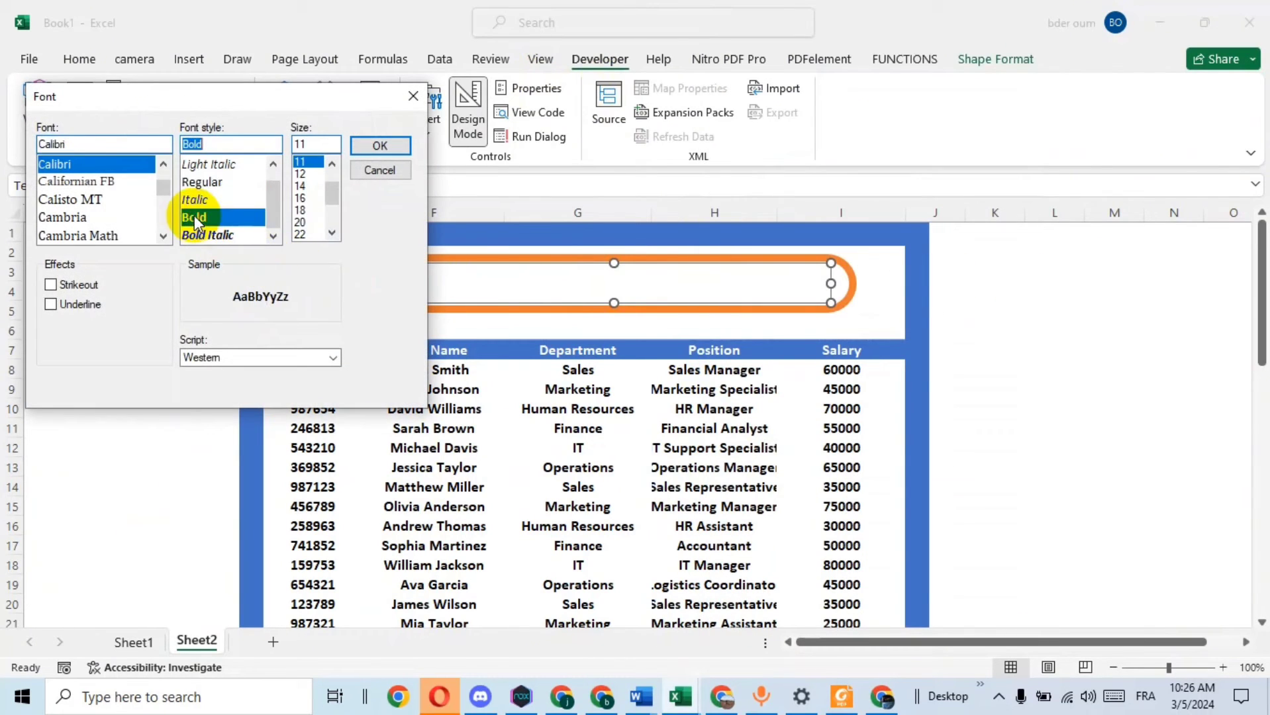
{"action": "left_click", "coordinate": [301, 210]}
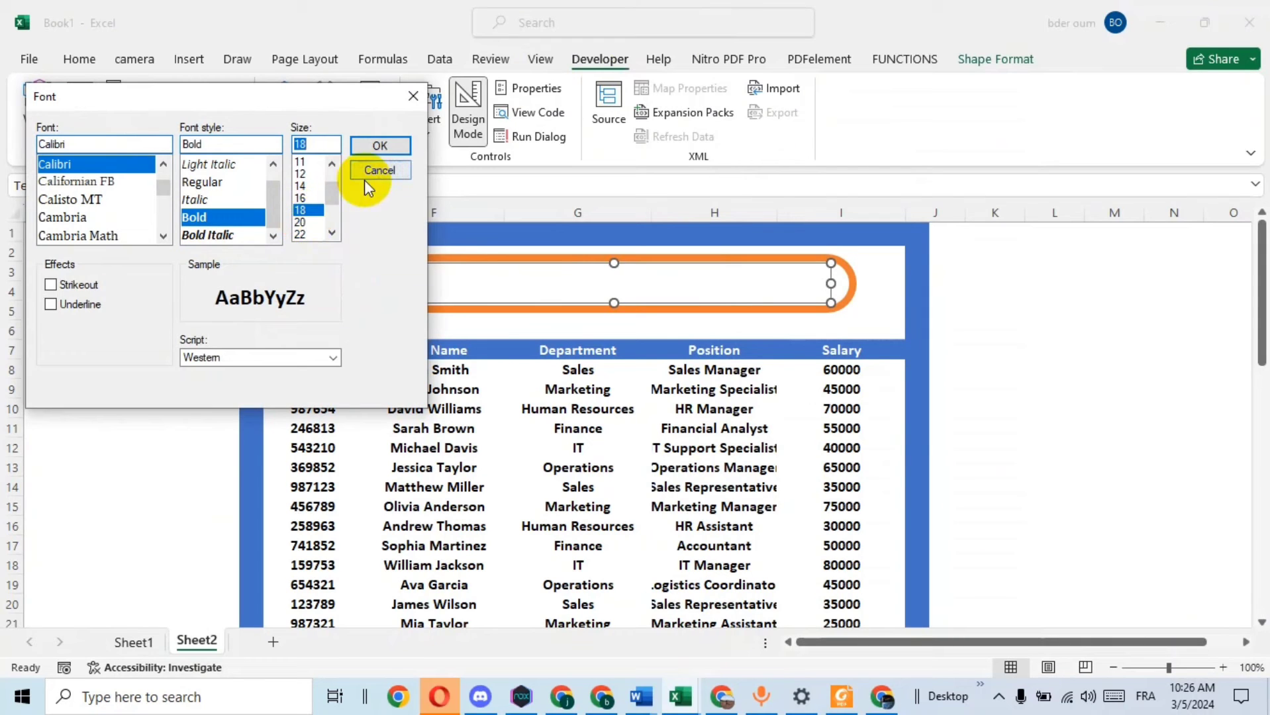
{"action": "left_click", "coordinate": [379, 147]}
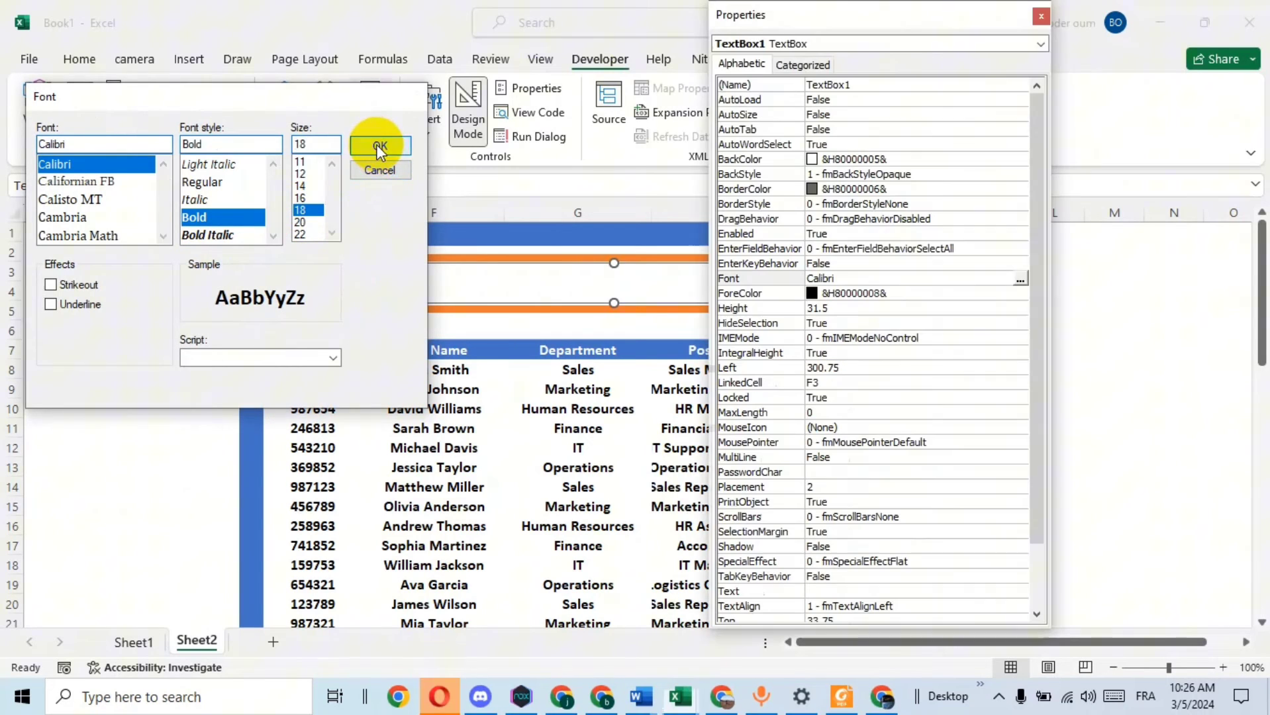
{"action": "left_click", "coordinate": [1041, 16]}
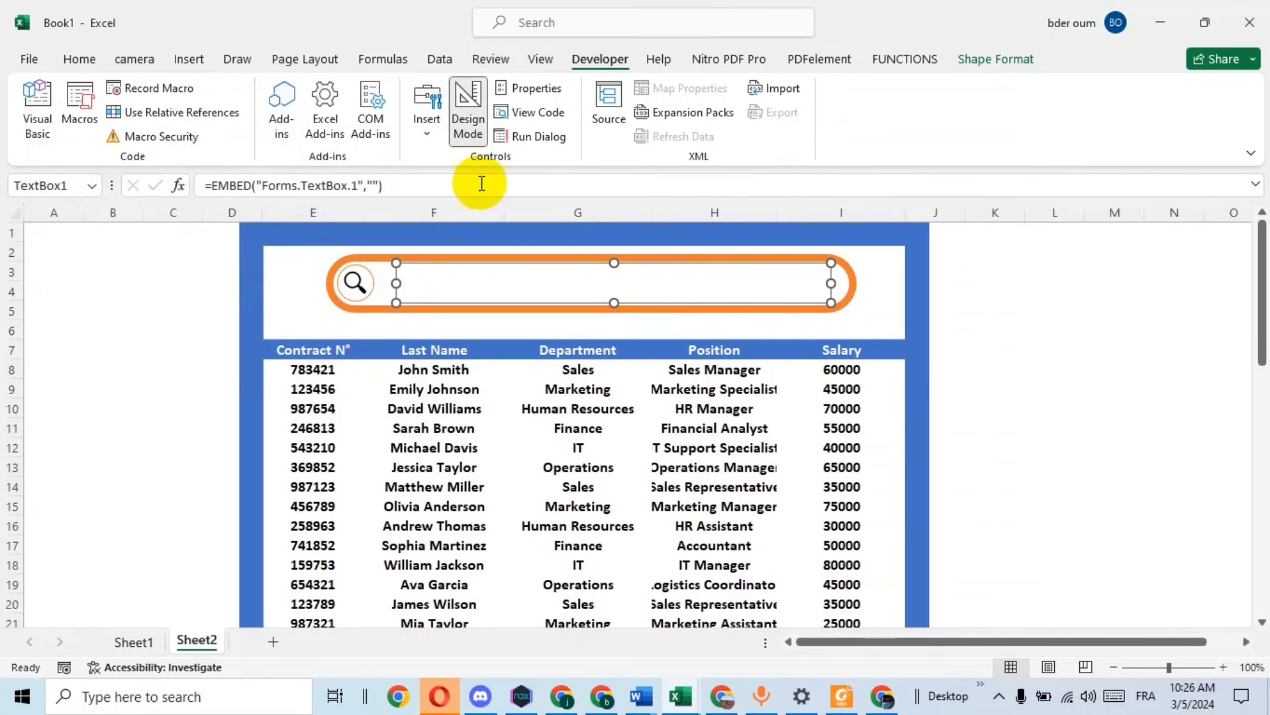
Exit Design Mode and test the bold search box with '1258' and '548', then delete the entries.
{"action": "left_click", "coordinate": [468, 116]}
{"action": "left_click", "coordinate": [600, 284]}
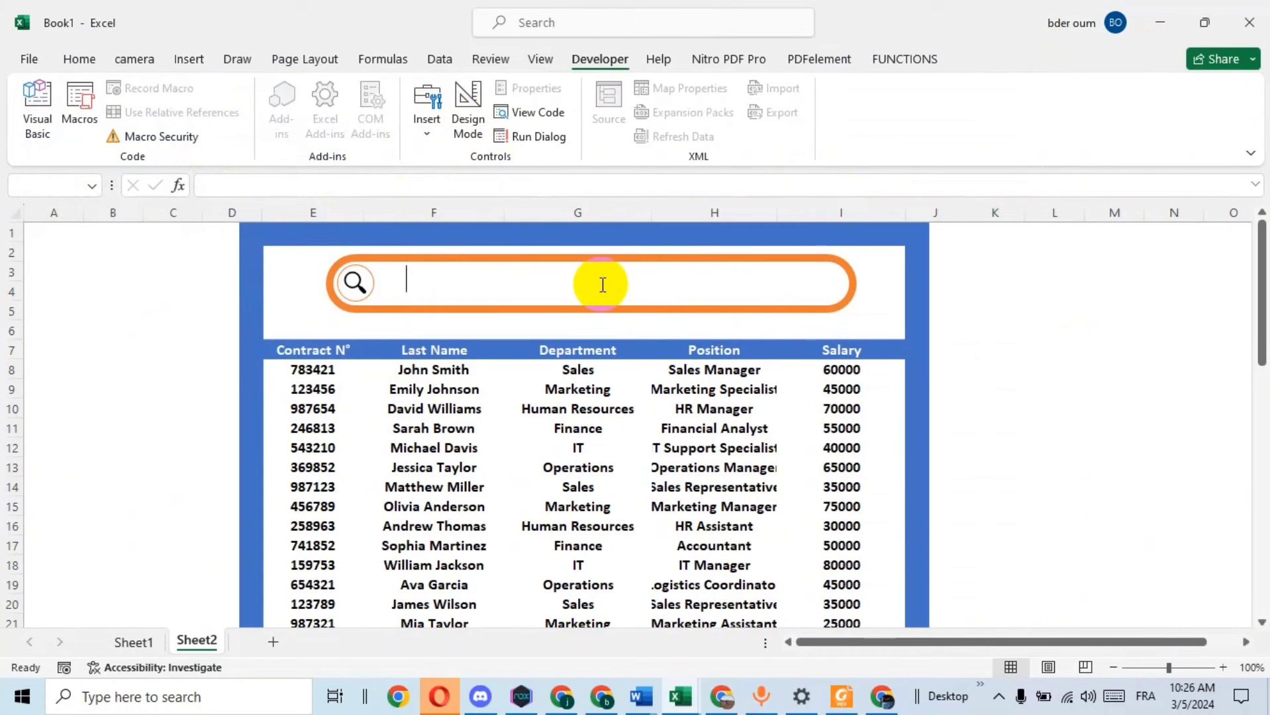
{"action": "type", "text": "12"}
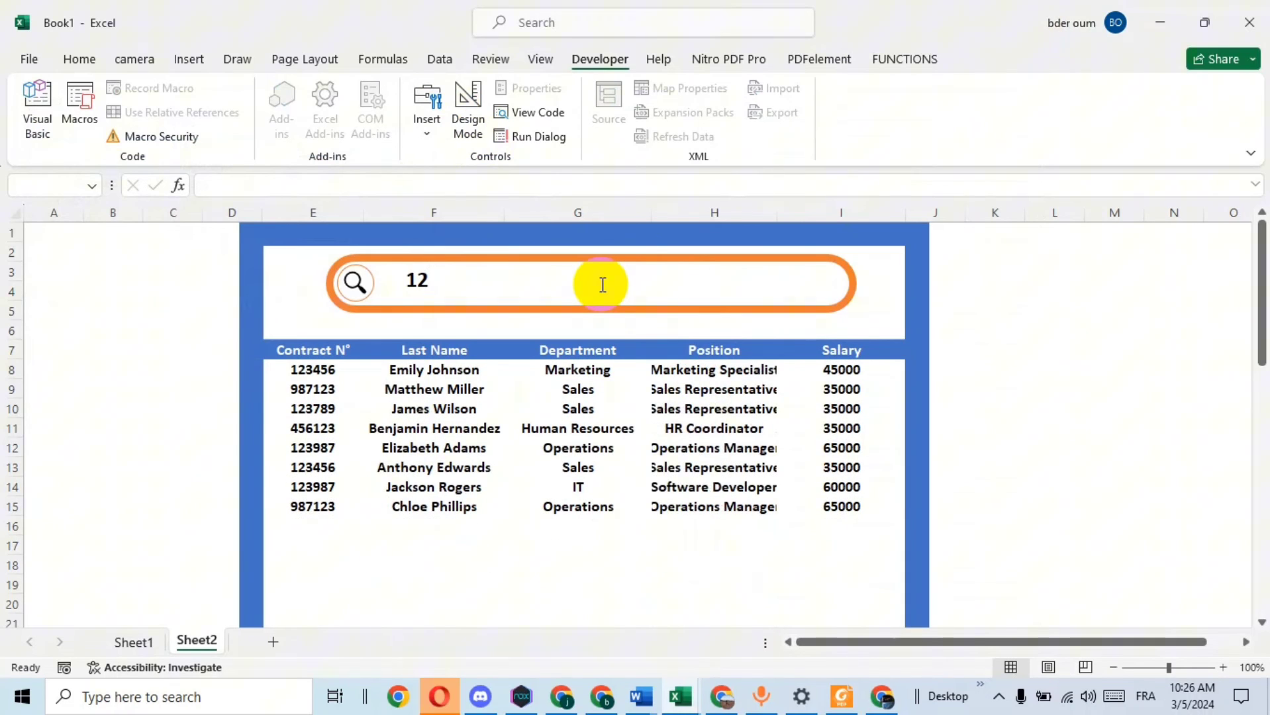
{"action": "type", "text": "58"}
{"action": "key", "text": "BackSpace"}
{"action": "key", "text": "BackSpace"}
{"action": "key", "text": "BackSpace"}
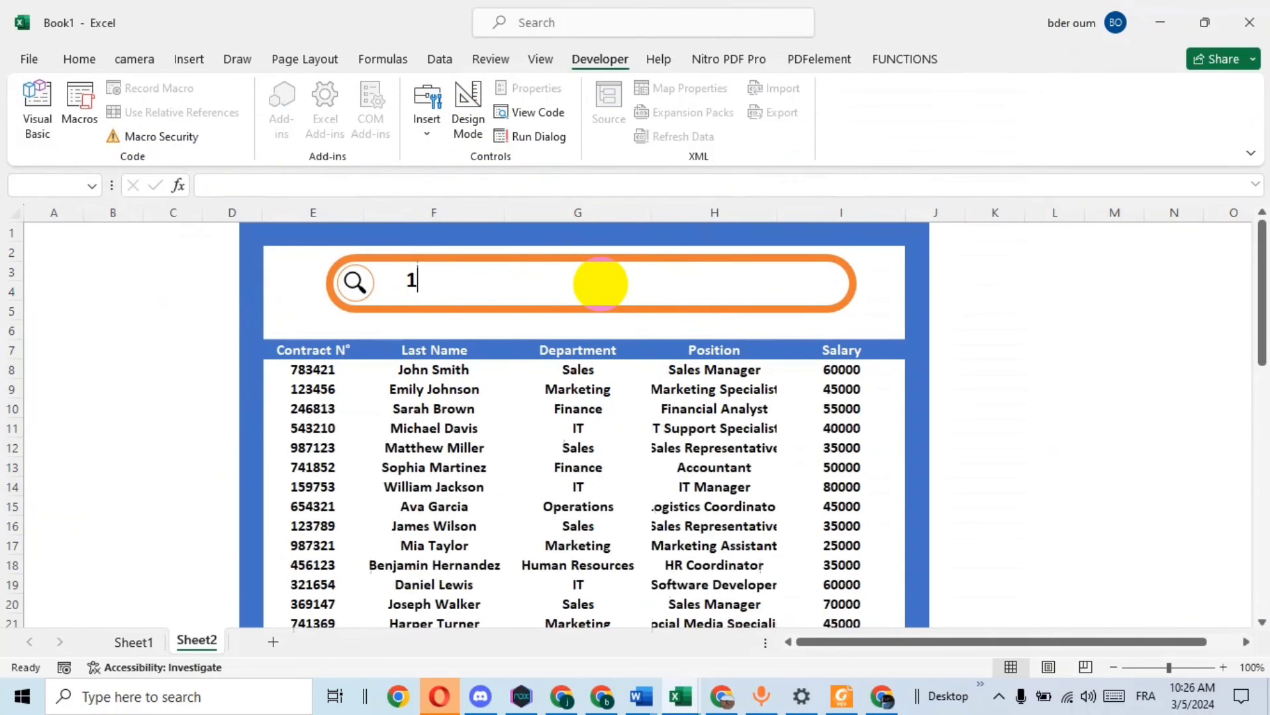
{"action": "key", "text": "BackSpace"}
{"action": "type", "text": "548"}
{"action": "key", "text": "BackSpace"}
{"action": "key", "text": "BackSpace"}
{"action": "key", "text": "BackSpace"}
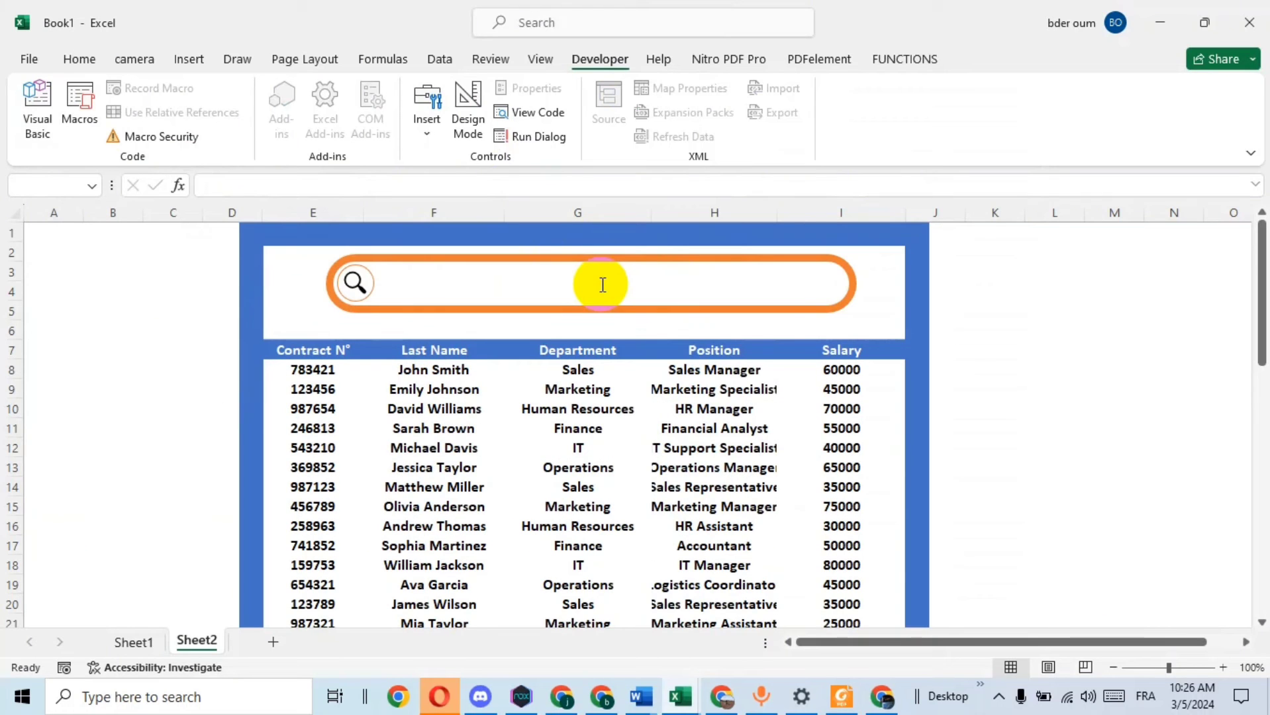